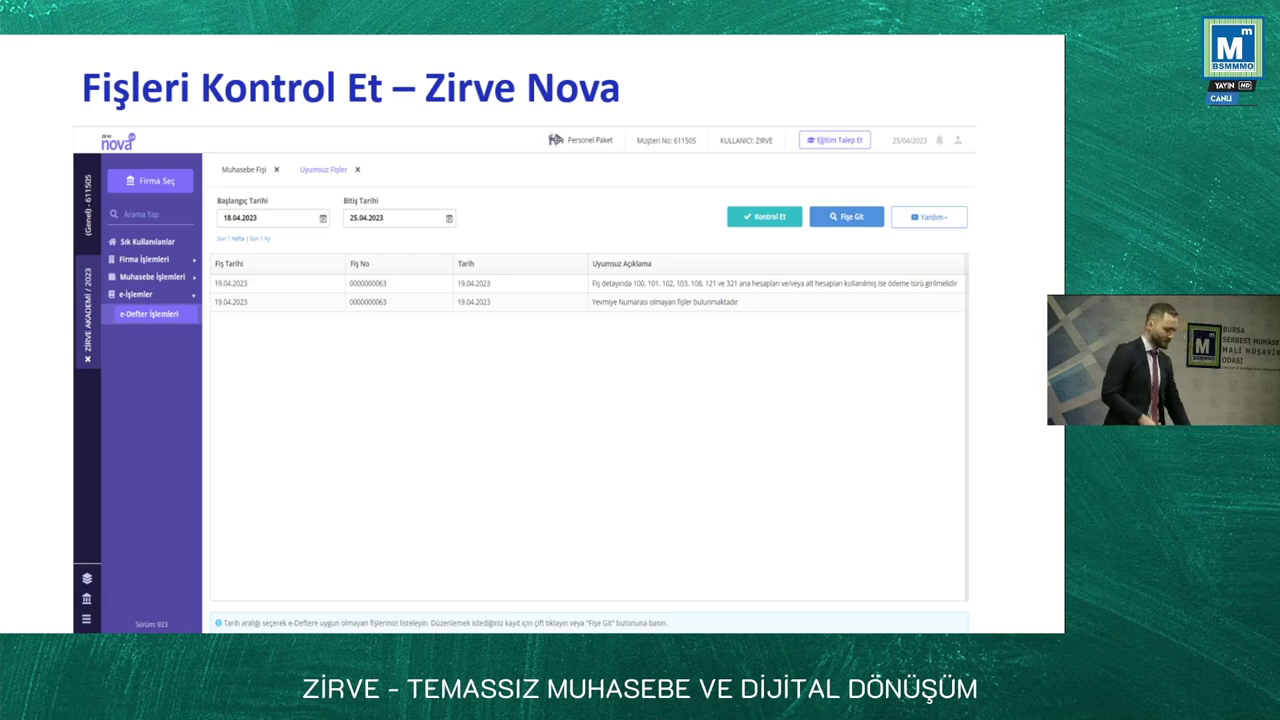
# Advance the presentation to the 'e-Defter Canlı Anlatım' title slide
pyautogui.press('Right')
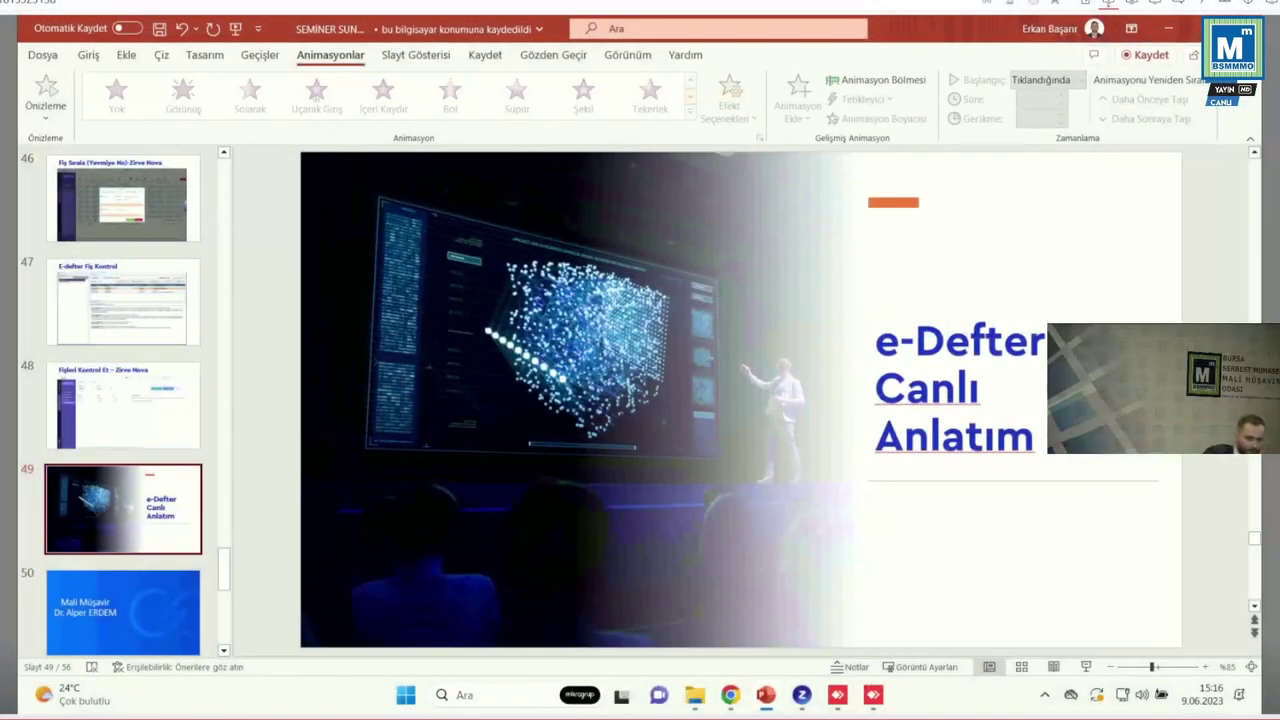
# Switch to Zirve Müşavir and open E-Defter Fiş Kontrolü from Fiş İşlemleri for ZİRVE AKADEMİ
pyautogui.hotkey('alt', 'Tab')
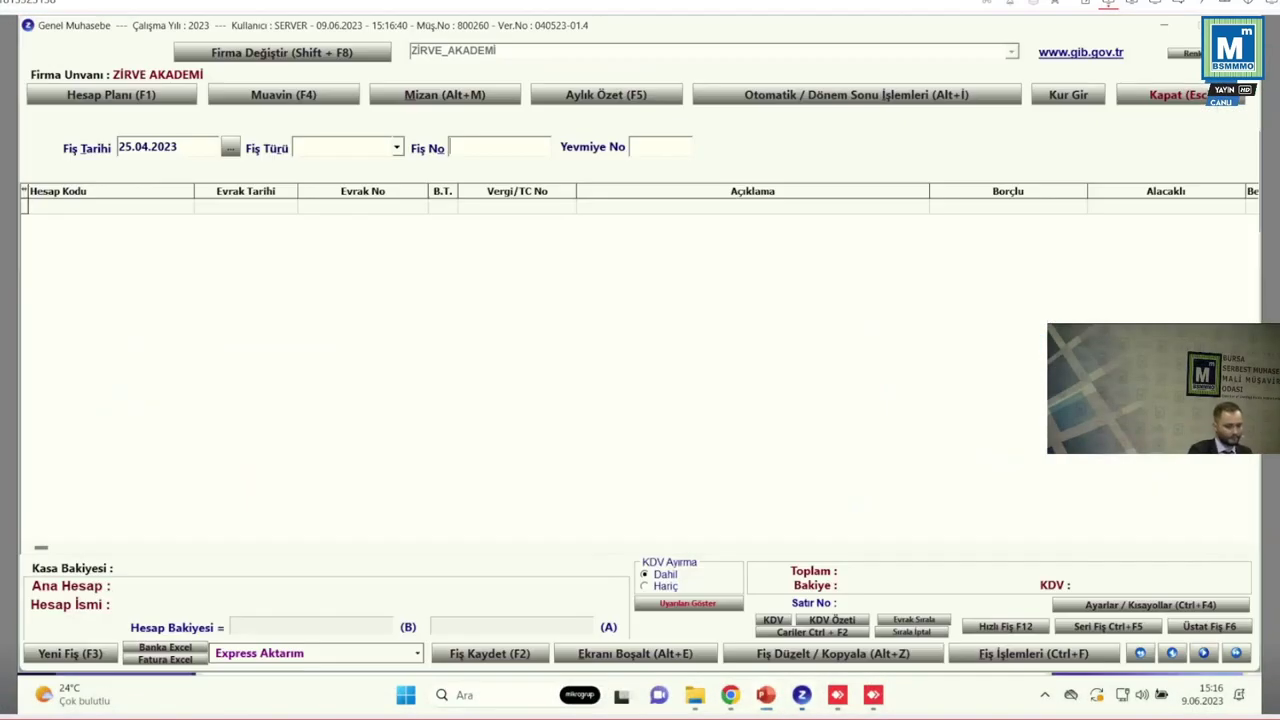
pyautogui.hotkey('alt', 'Tab')
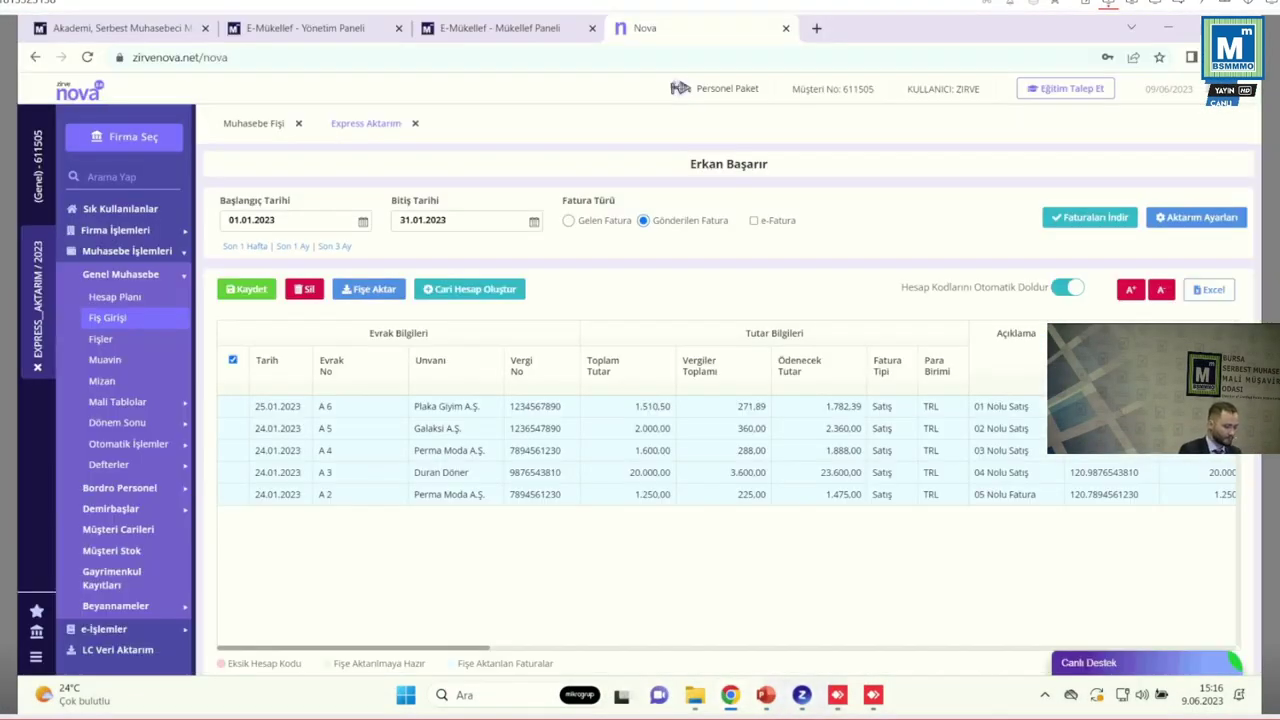
pyautogui.hotkey('alt', 'Tab')
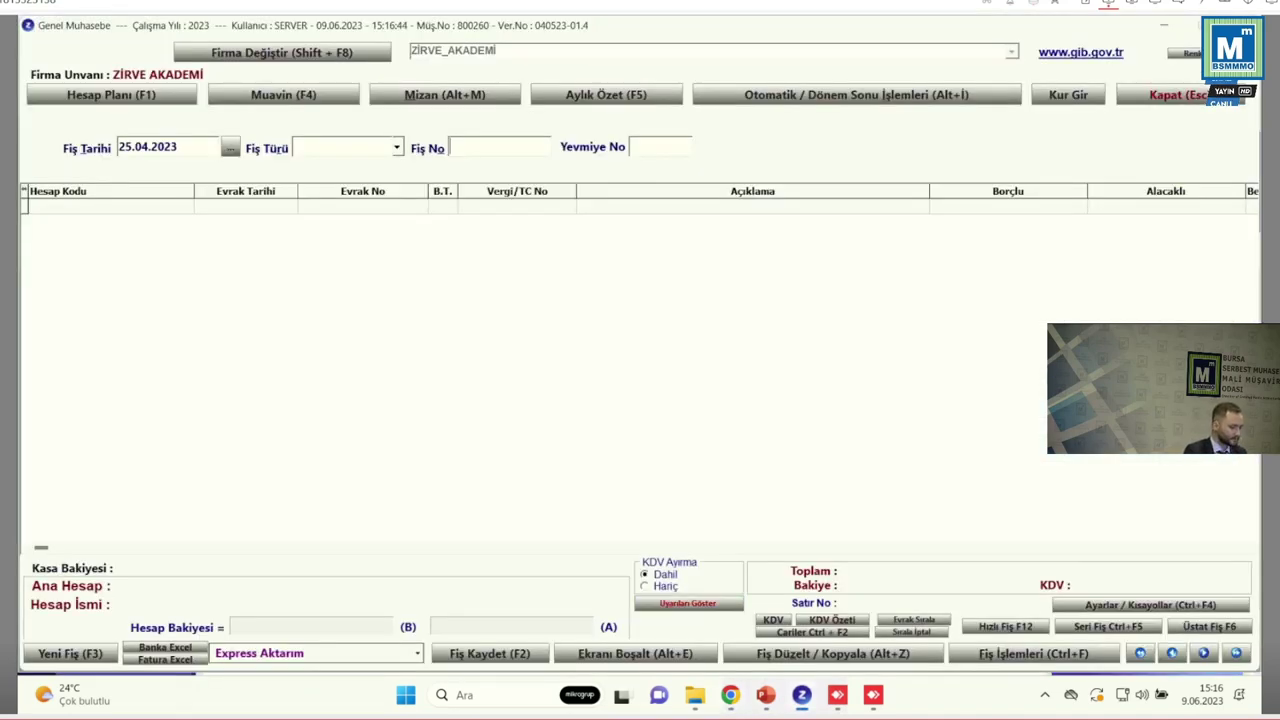
pyautogui.press('Escape')
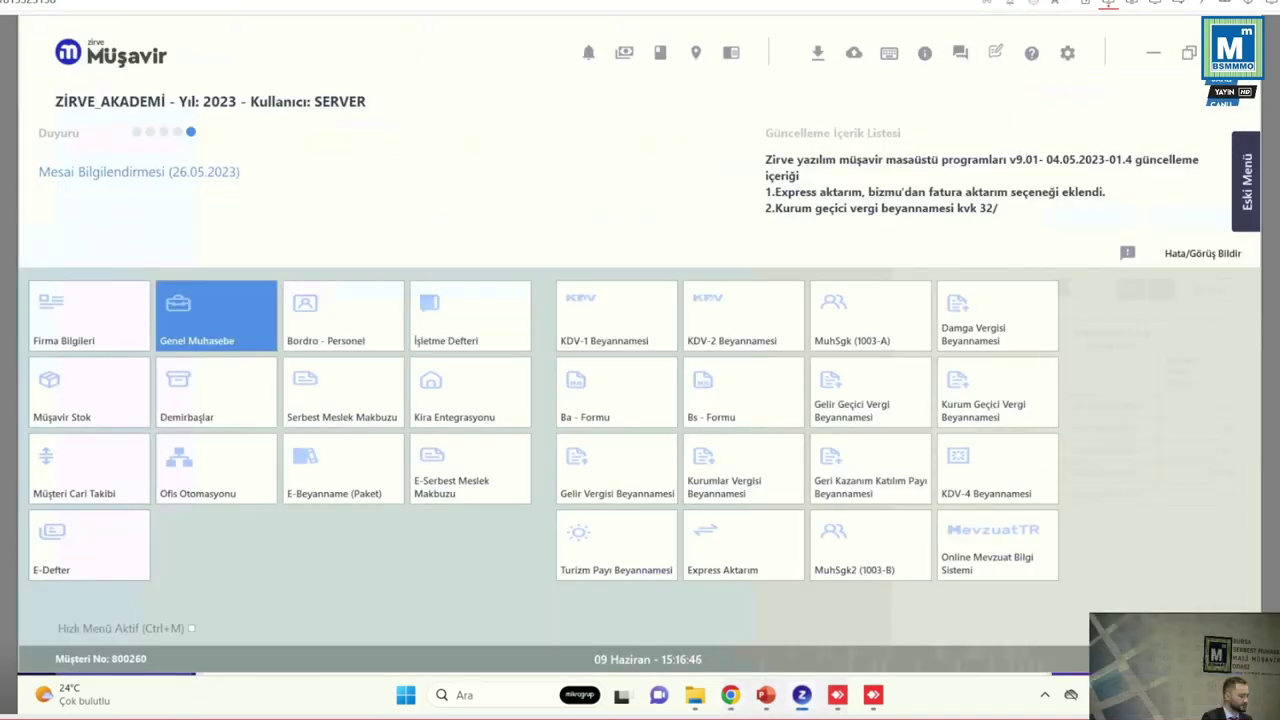
pyautogui.press('Return')
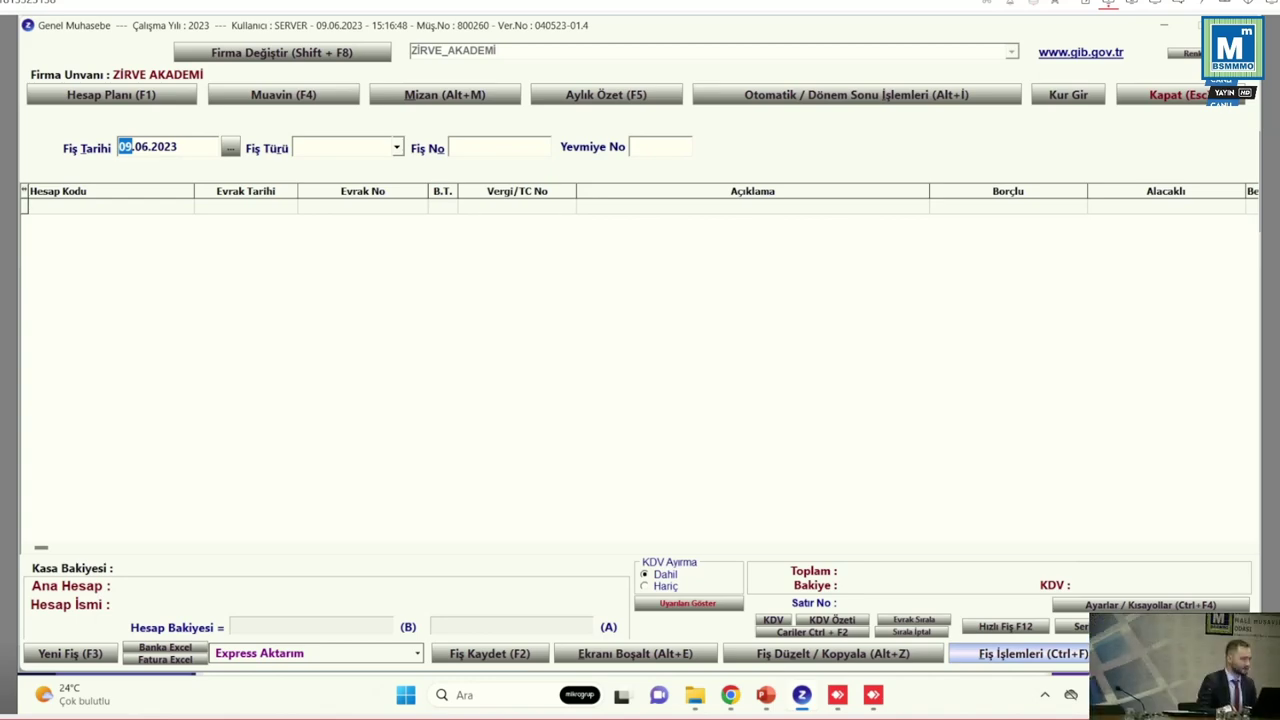
pyautogui.hotkey('ctrl', 'f')
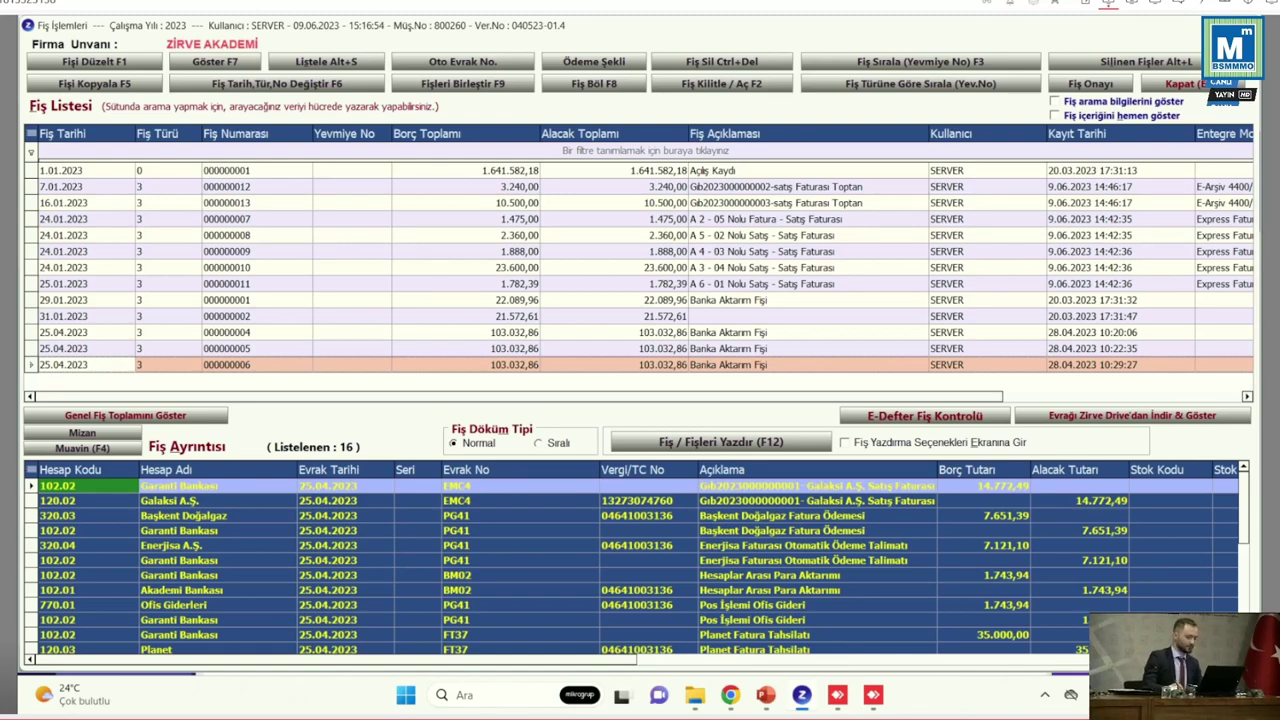
pyautogui.press('Print')
pyautogui.moveTo(832, 405); pyautogui.dragTo(1015, 431)
pyautogui.click(925, 415)
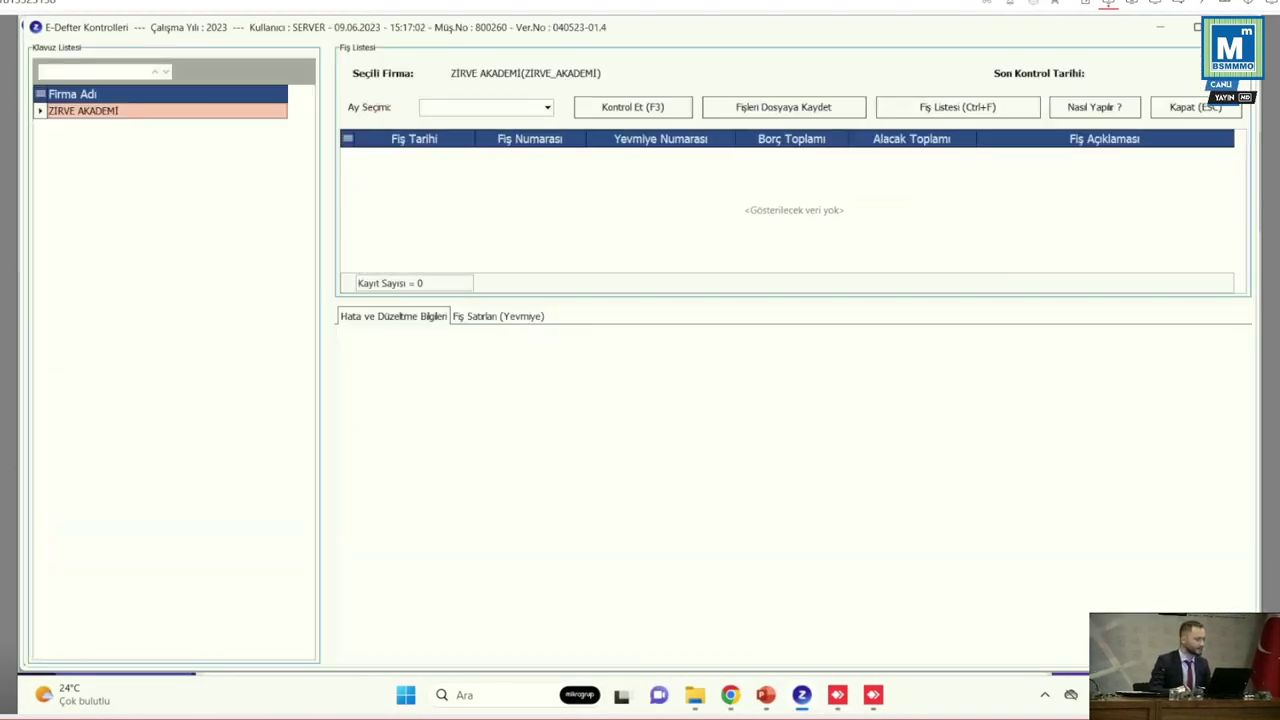
# Select Ocak as the month and run the e-Defter voucher check
pyautogui.press('Print')
pyautogui.moveTo(332, 85); pyautogui.dragTo(700, 122)
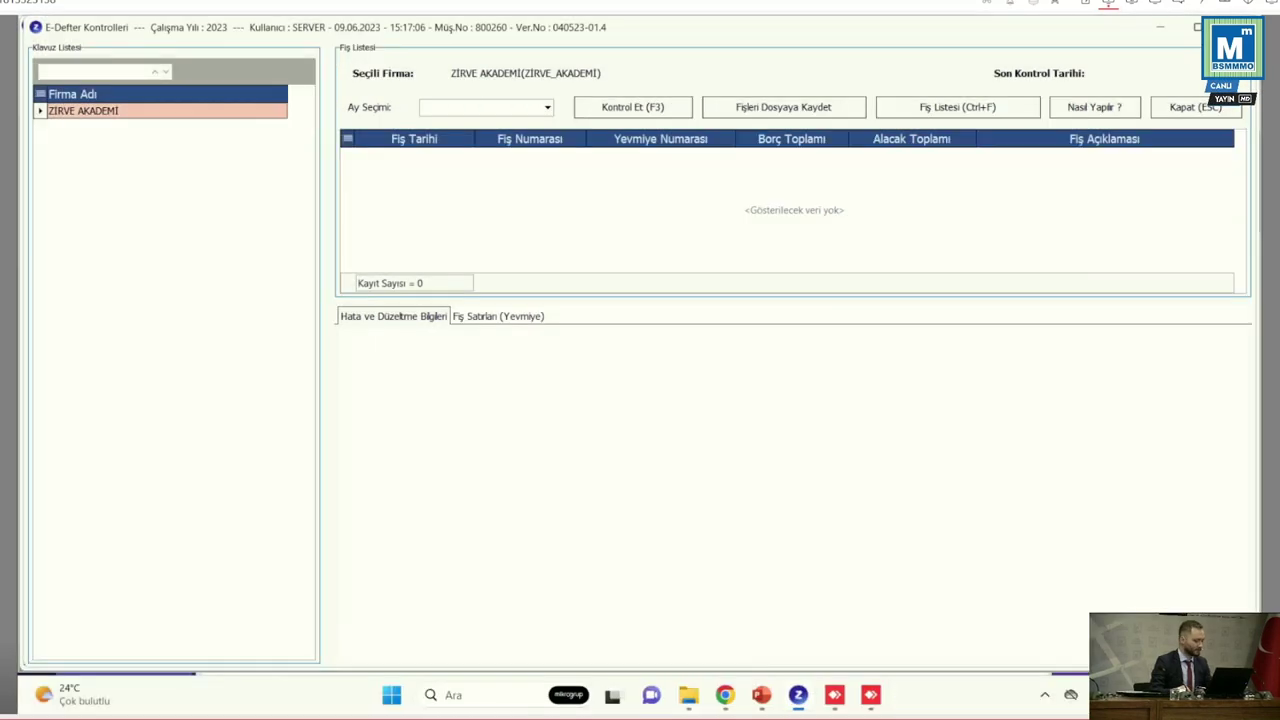
pyautogui.click(547, 107)
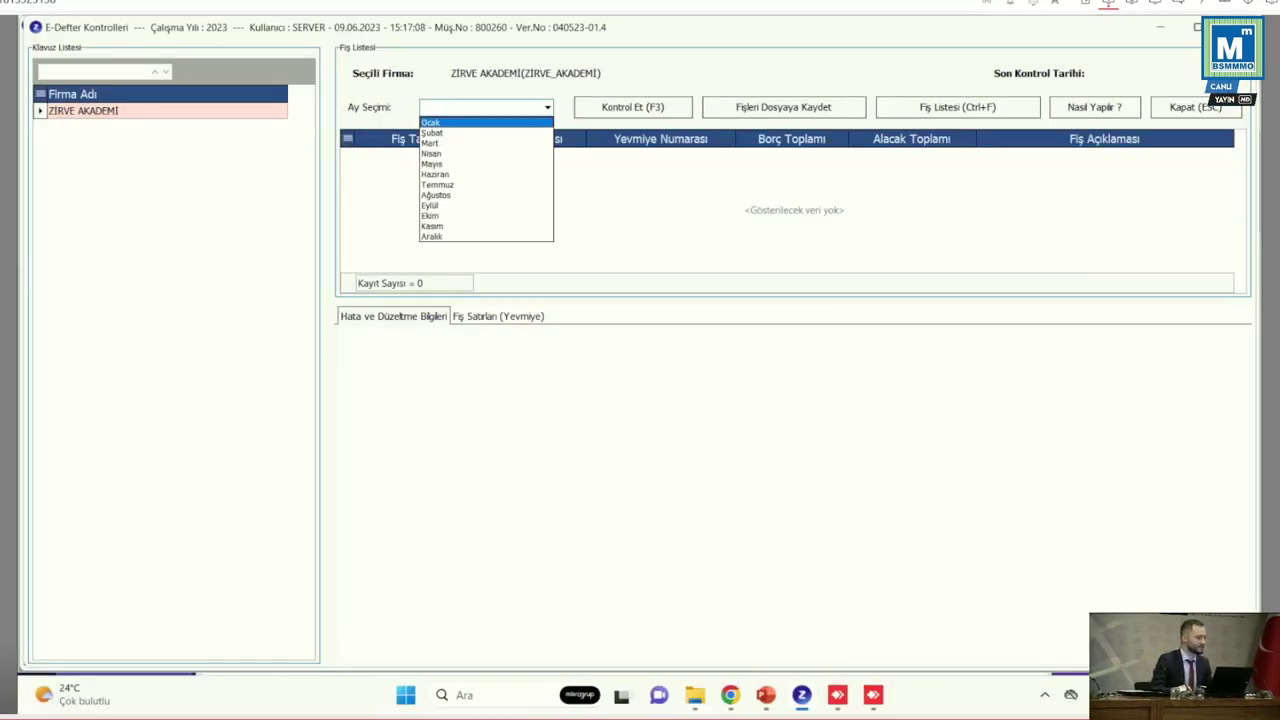
pyautogui.press('Return')
pyautogui.press('F3')
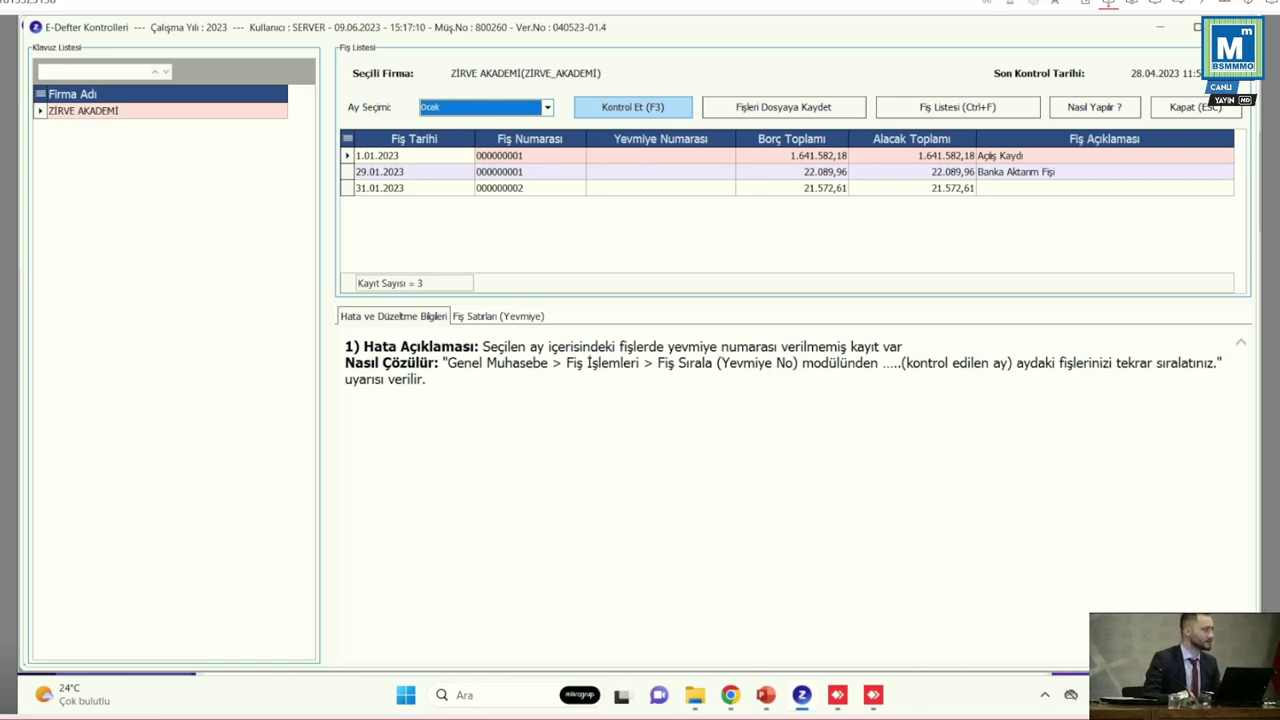
pyautogui.press('F3')
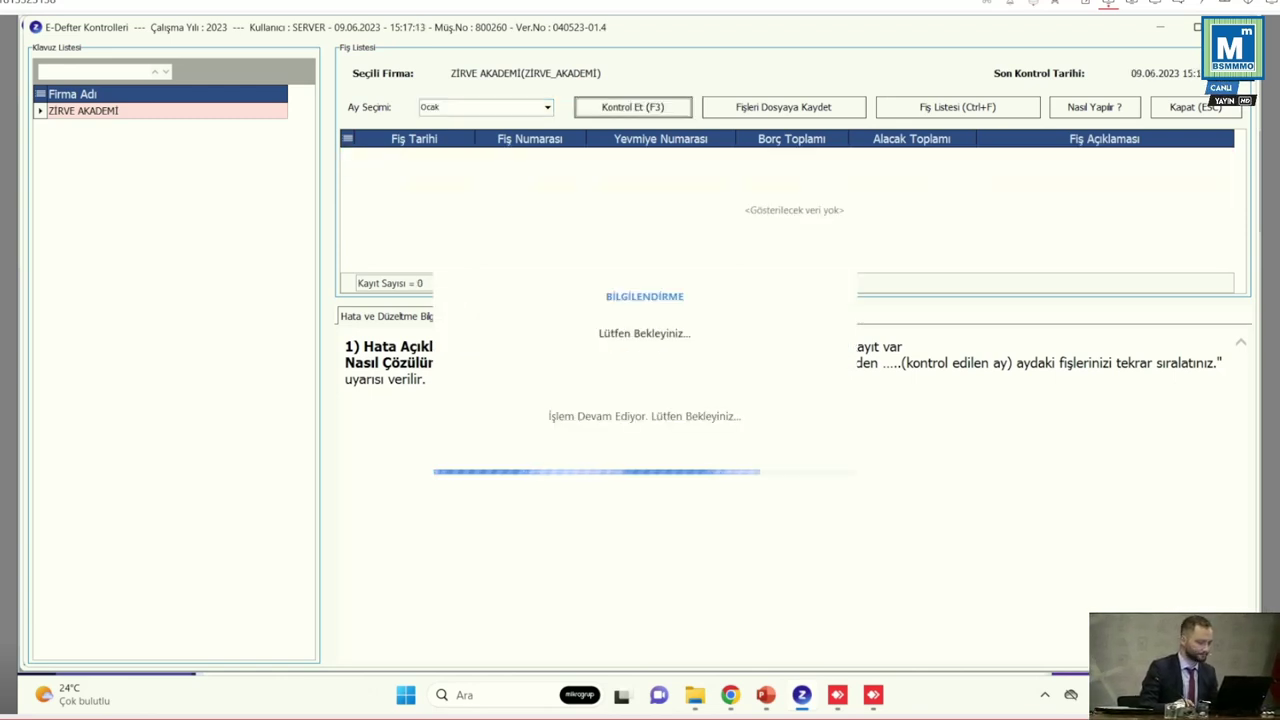
# Review each flagged voucher's error and fix explanations, including vouchers 000000008–000000010, then return to the list
pyautogui.click(414, 171)
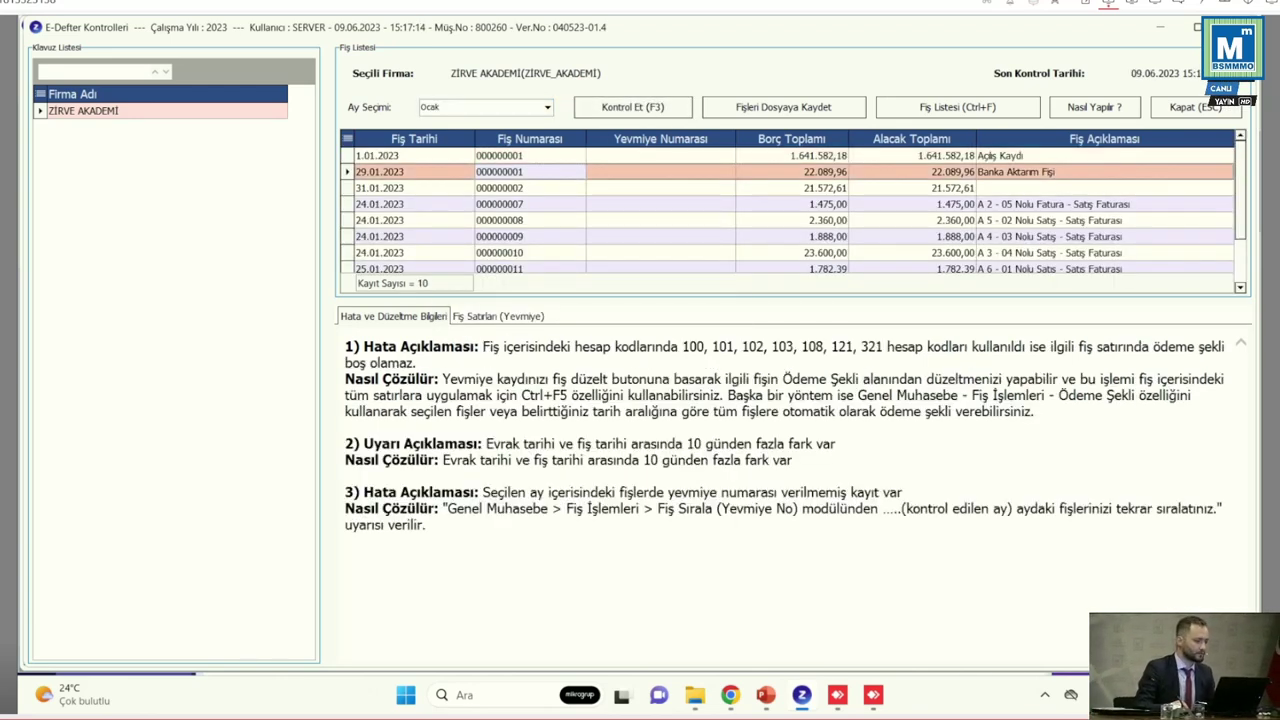
pyautogui.press('Down')
pyautogui.press('Down')
pyautogui.press('Down')
pyautogui.press('Down')
pyautogui.press('Down')
pyautogui.press('Down')
pyautogui.press('Down')
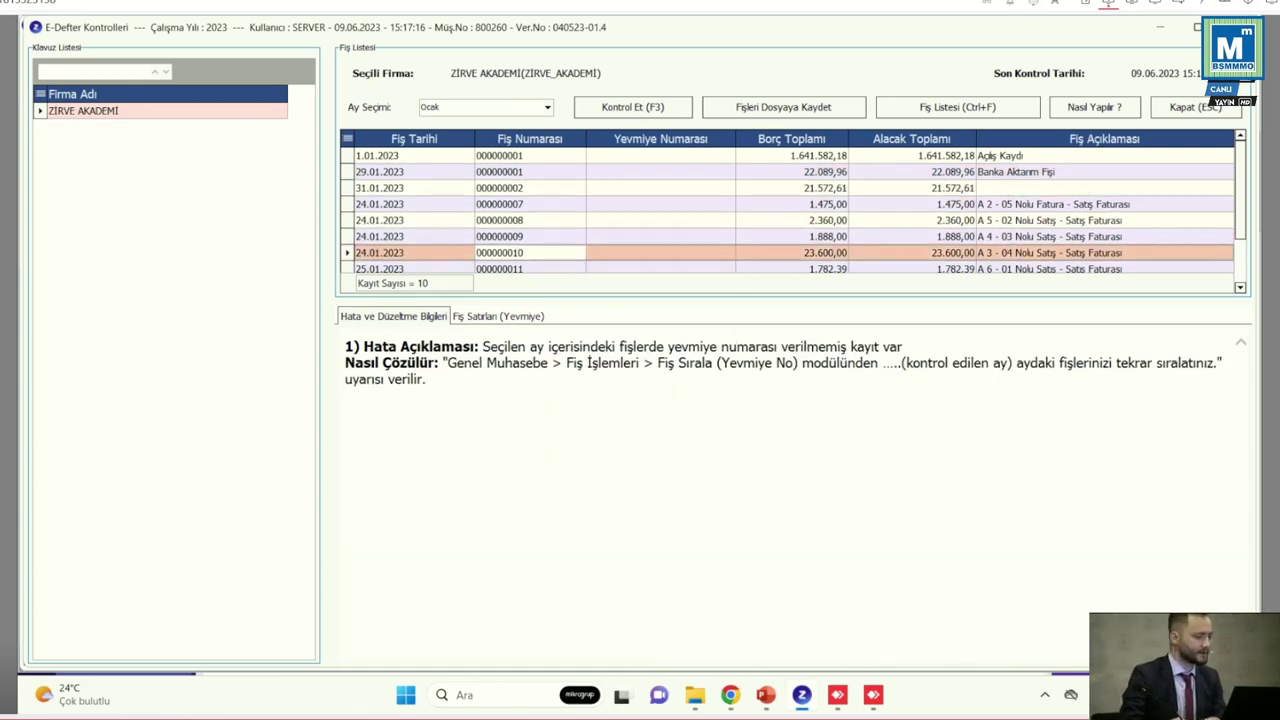
pyautogui.press('Down')
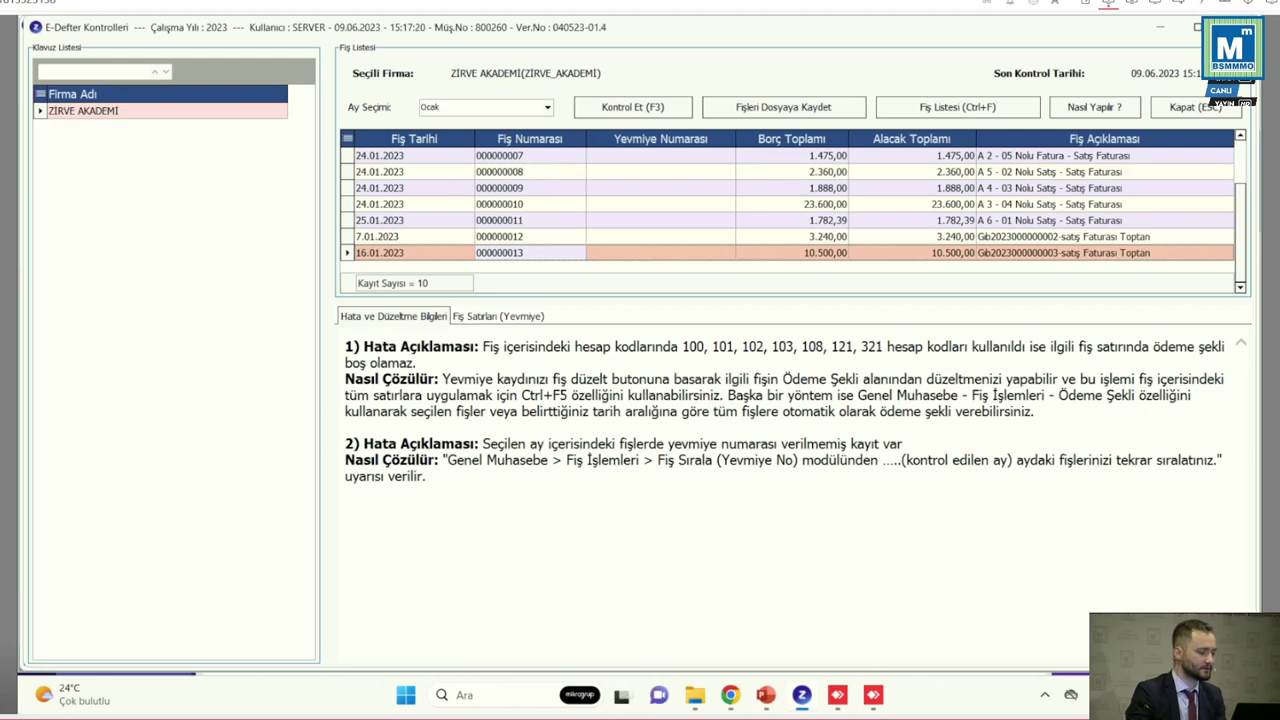
pyautogui.moveTo(364, 347); pyautogui.dragTo(474, 347)
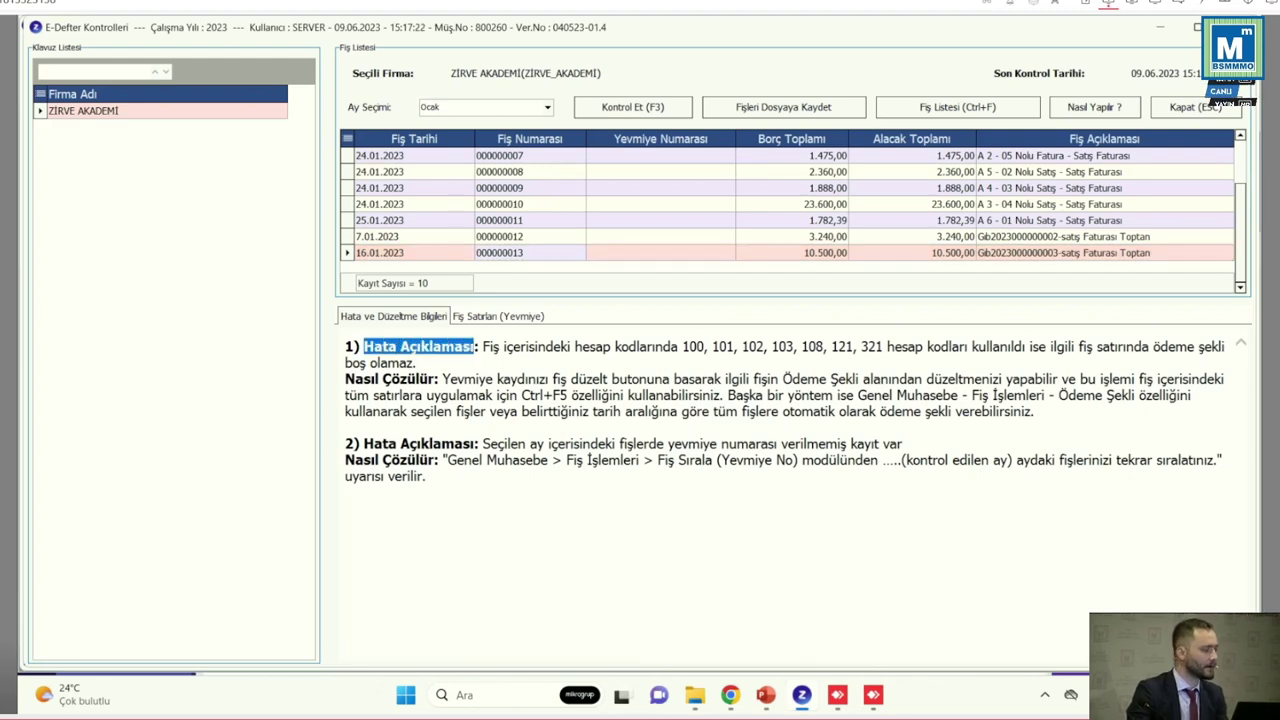
pyautogui.moveTo(346, 379); pyautogui.dragTo(1226, 347)
pyautogui.click(1226, 347)
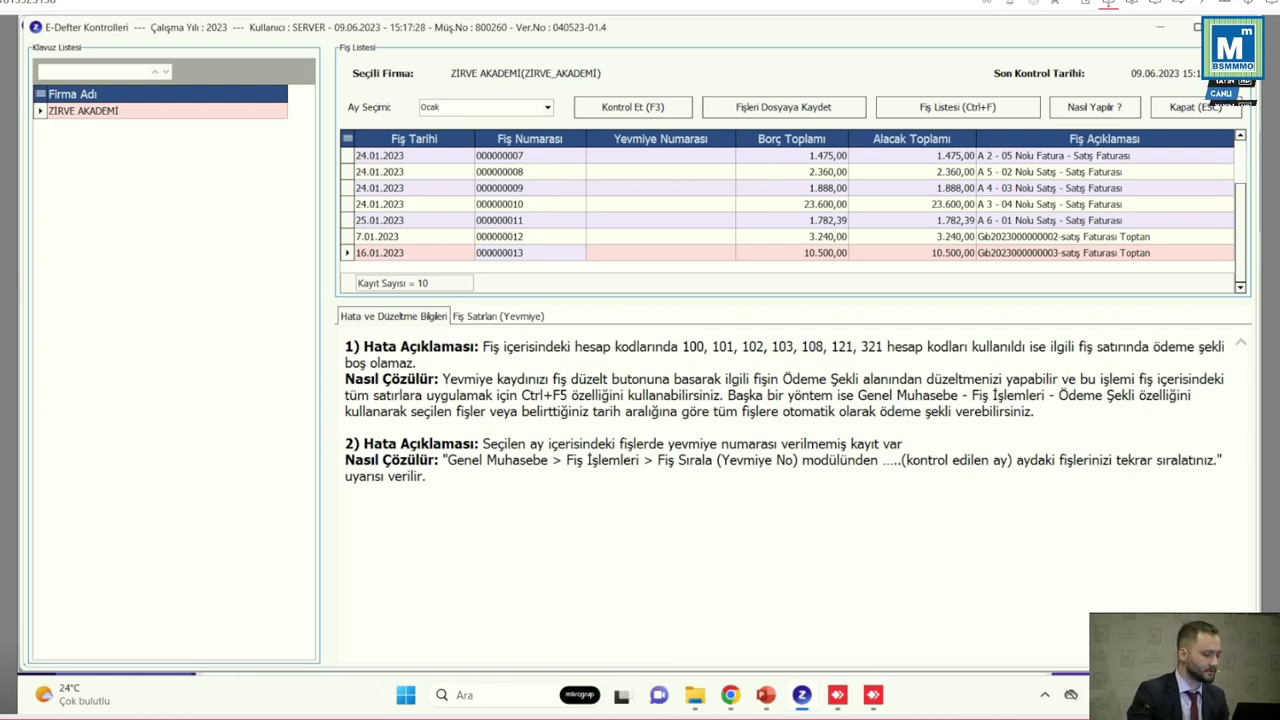
pyautogui.moveTo(442, 379); pyautogui.dragTo(1038, 411)
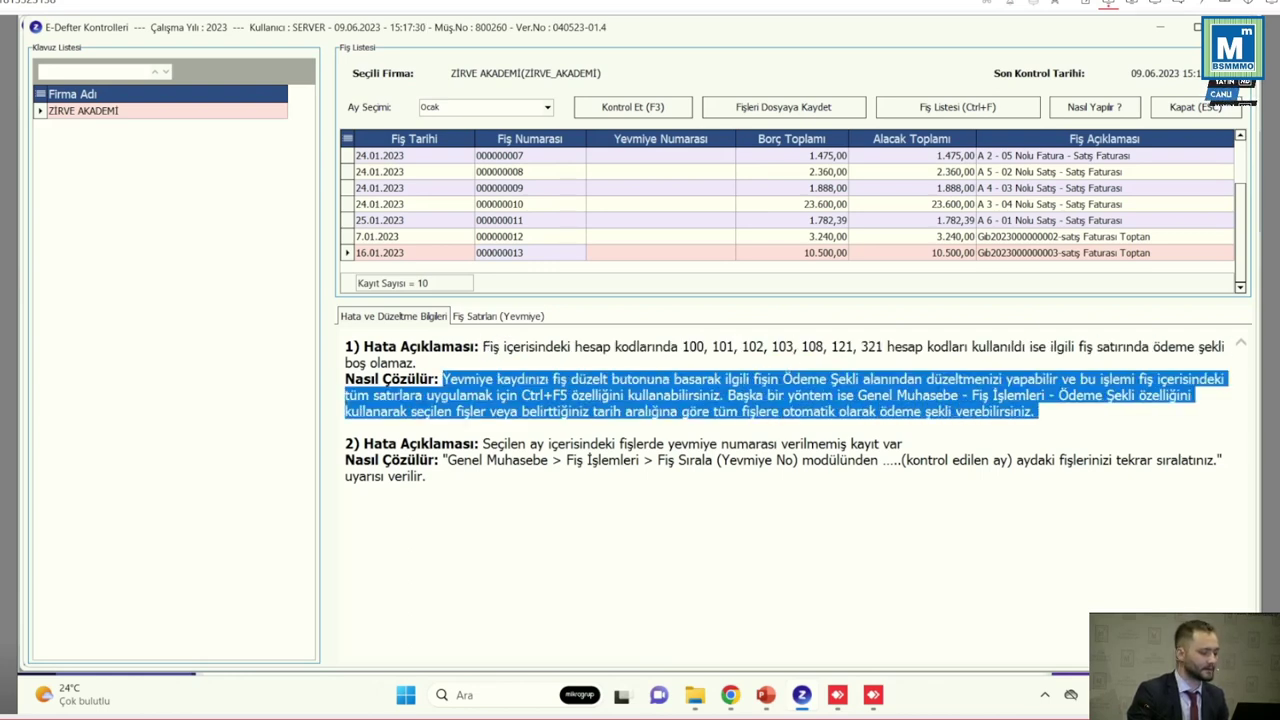
pyautogui.click(1038, 411)
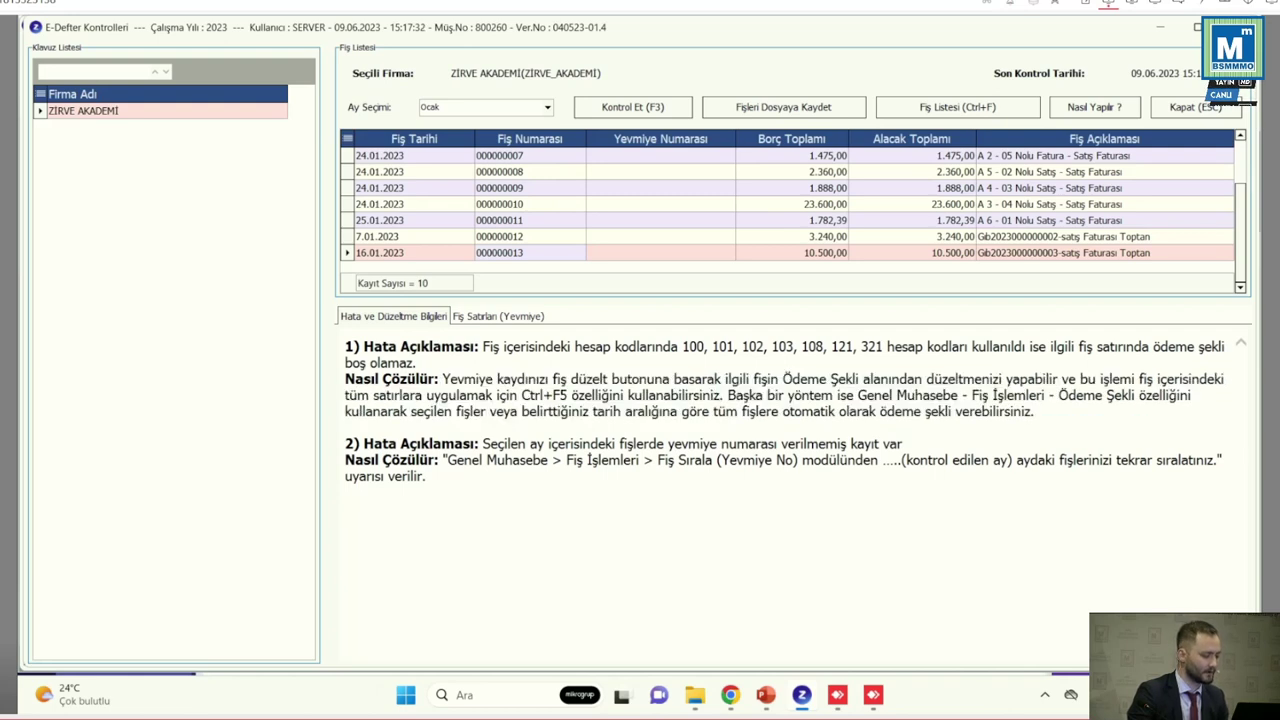
pyautogui.click(500, 204)
pyautogui.click(499, 188)
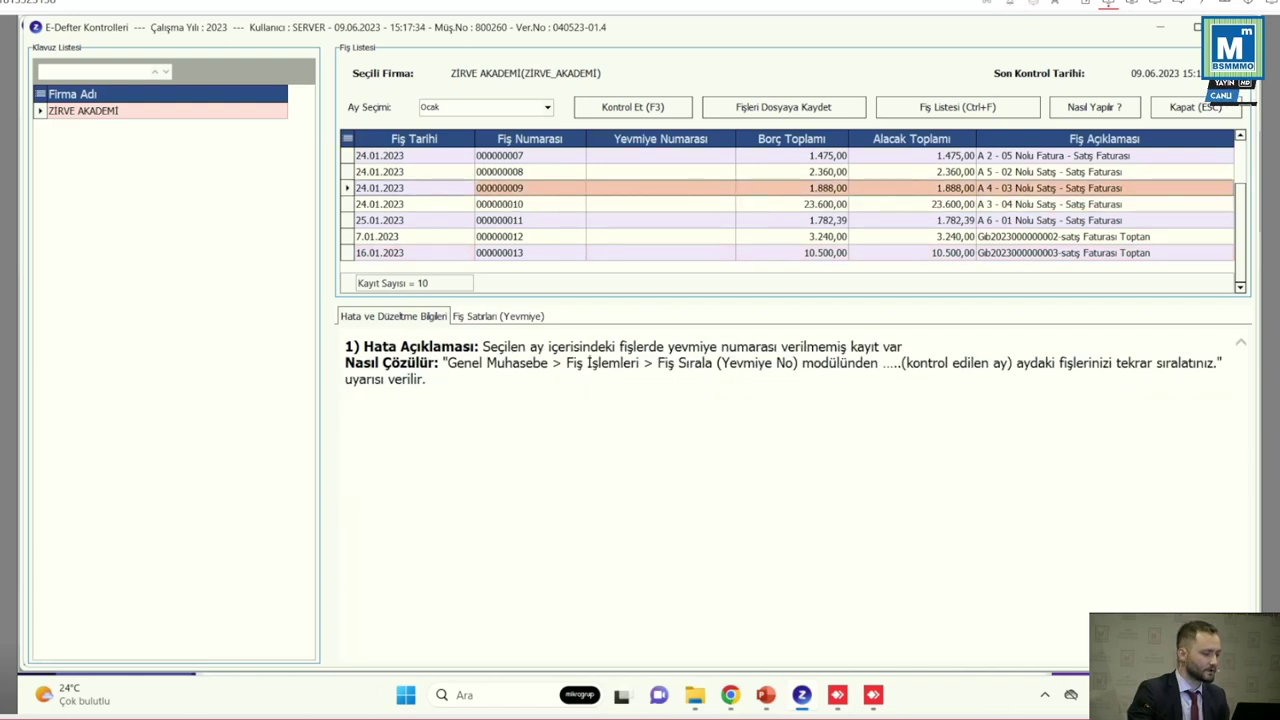
pyautogui.click(499, 172)
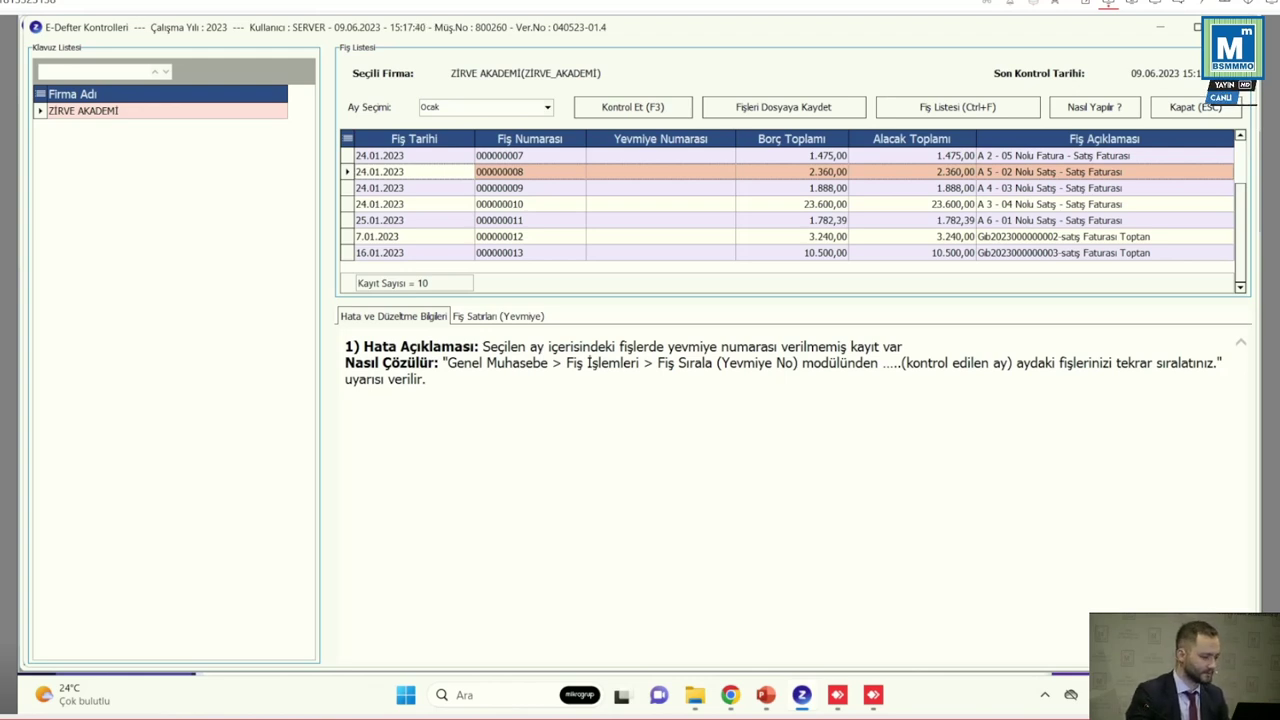
pyautogui.press('Return')
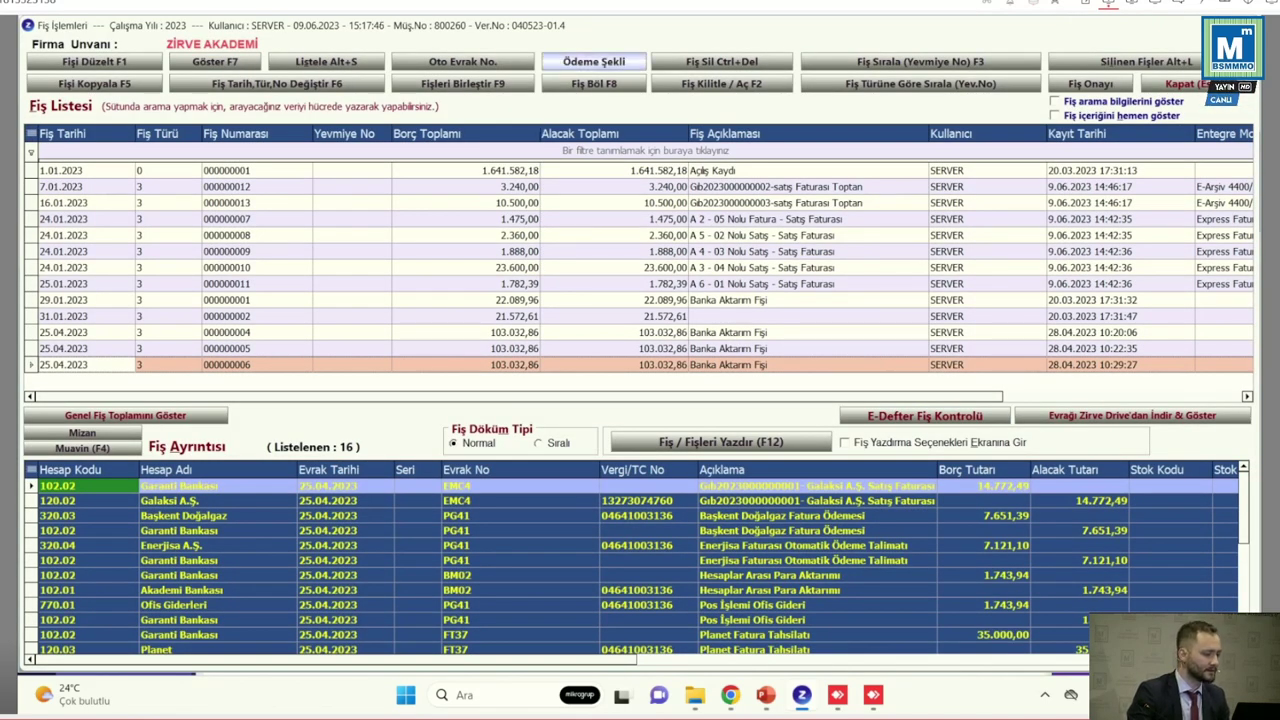
# Set payment-method assignment to apply to all vouchers from 01.01 to 31.01
pyautogui.click(594, 61)
pyautogui.press('Escape')
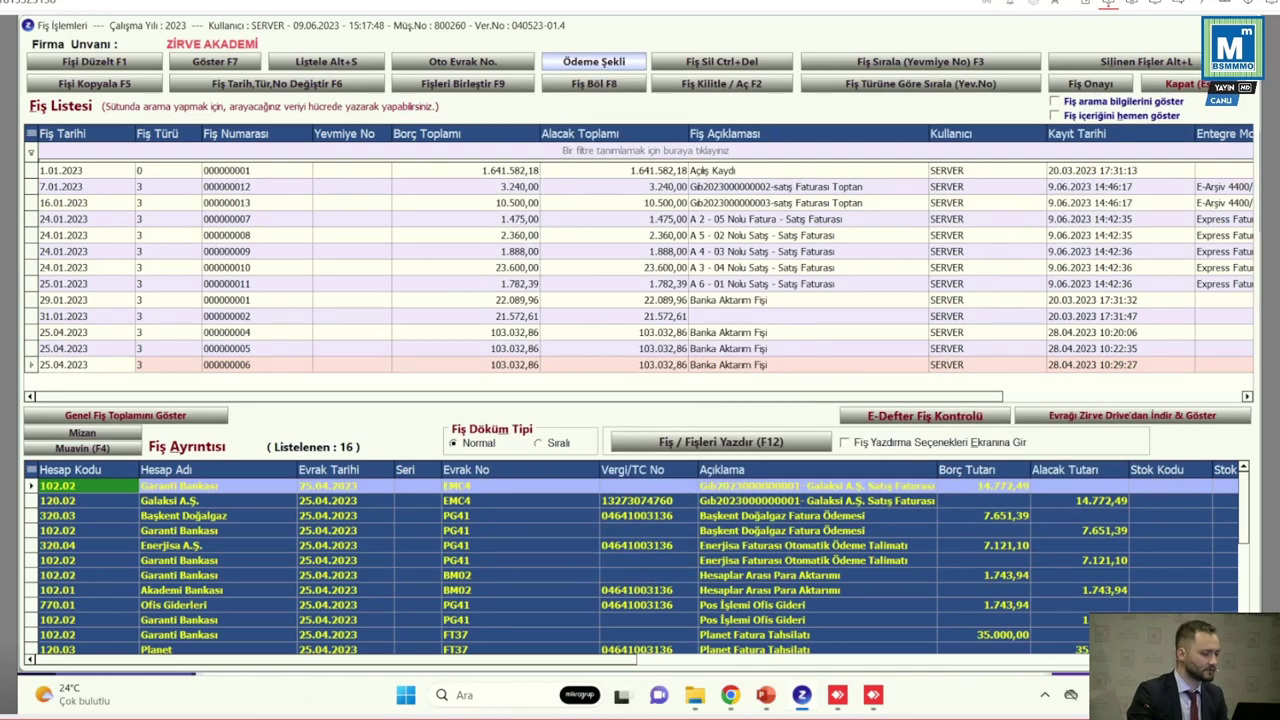
pyautogui.press('Print')
pyautogui.moveTo(532, 46); pyautogui.dragTo(654, 74)
pyautogui.click(594, 61)
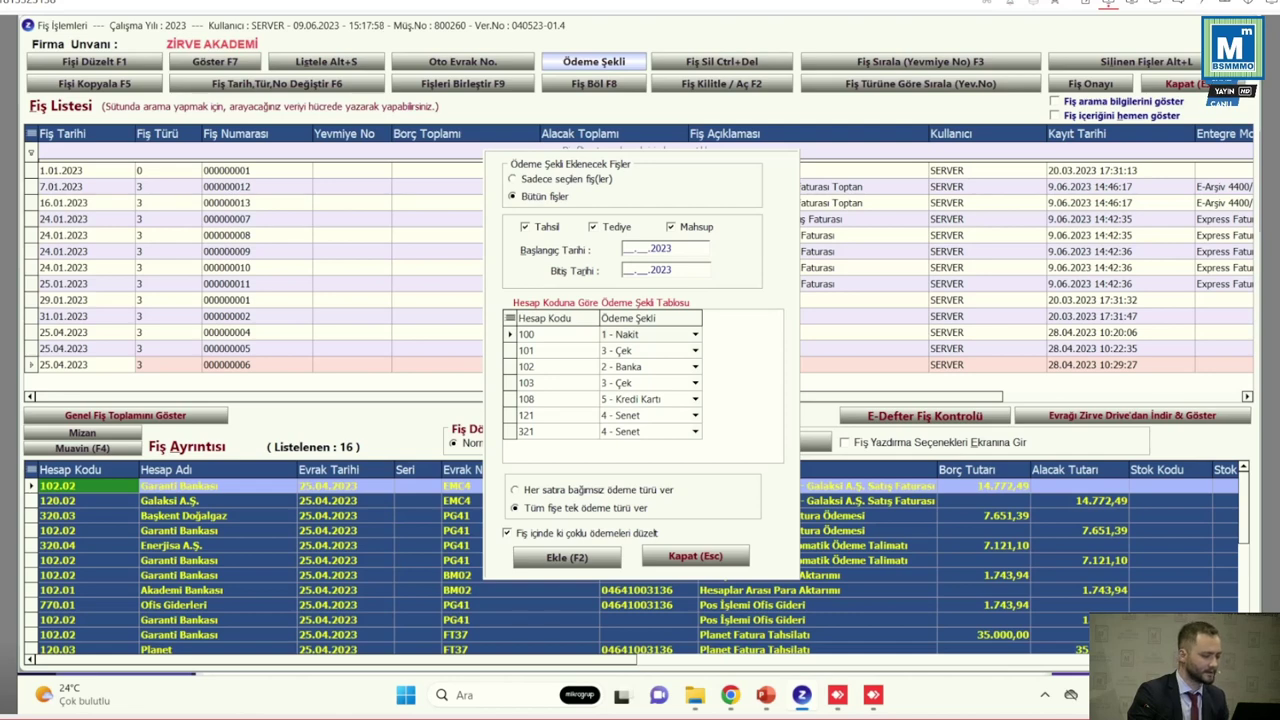
pyautogui.click(544, 196)
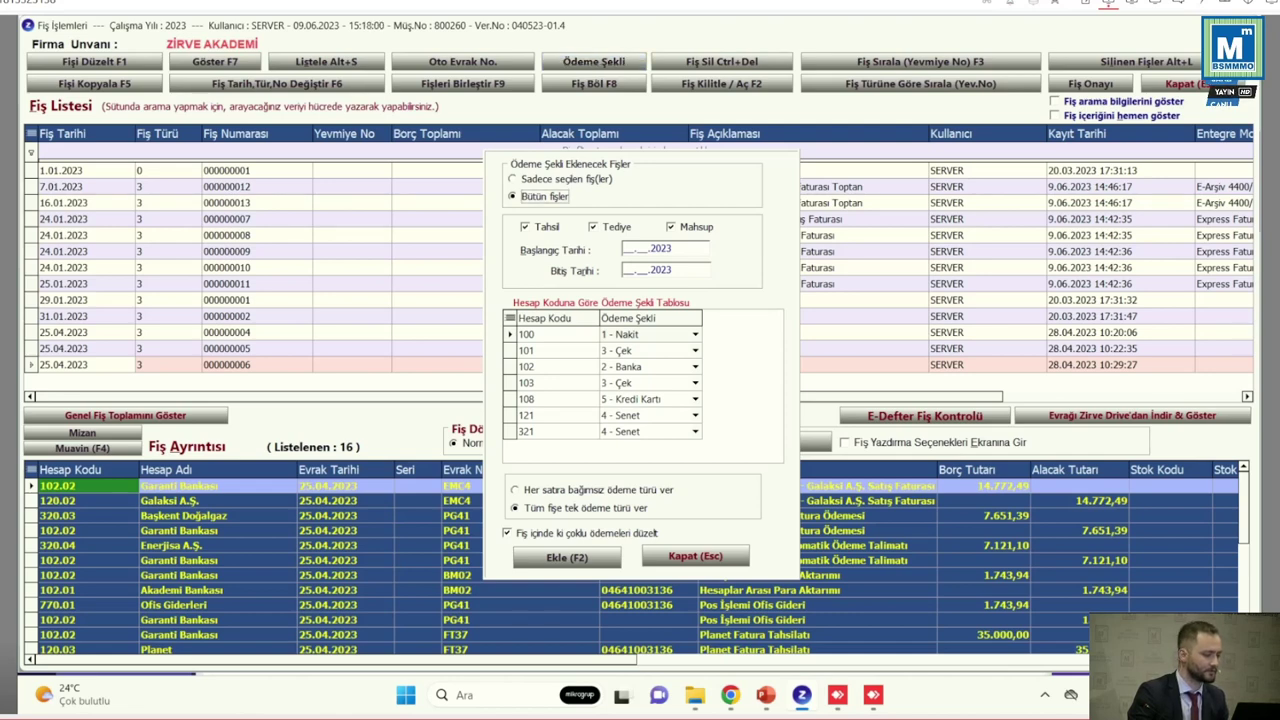
pyautogui.click(626, 248)
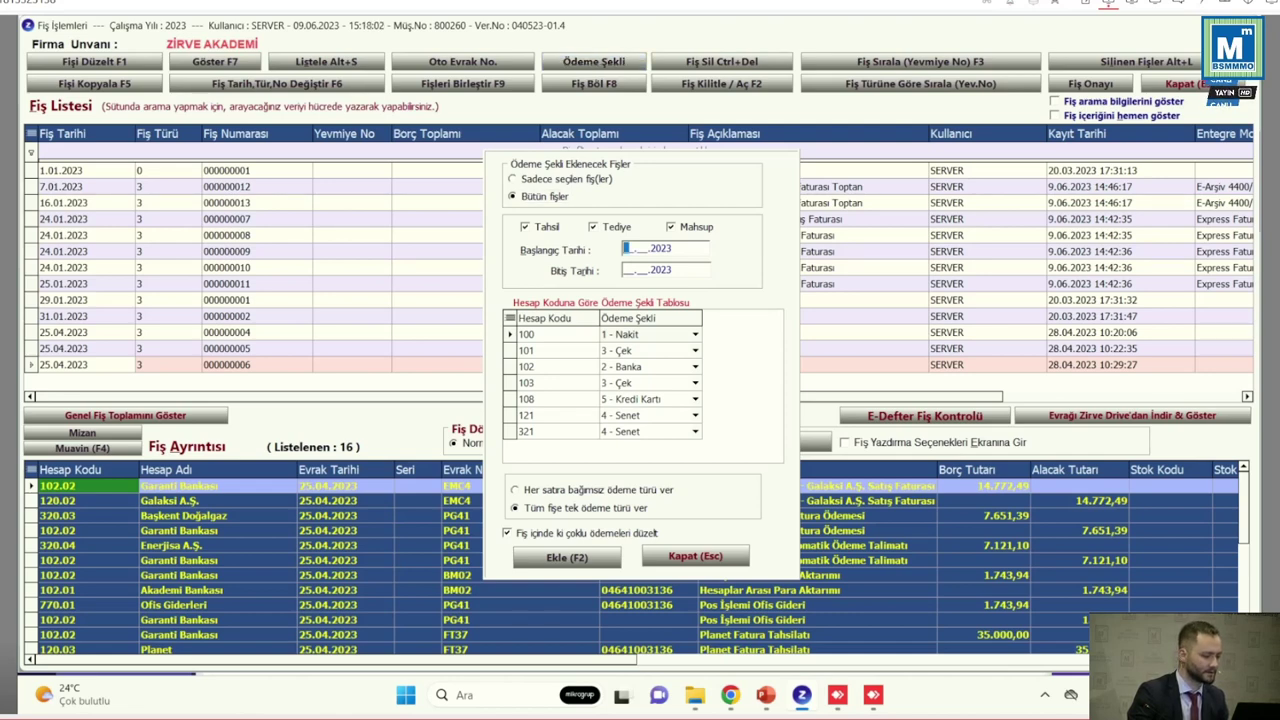
pyautogui.write('0101')
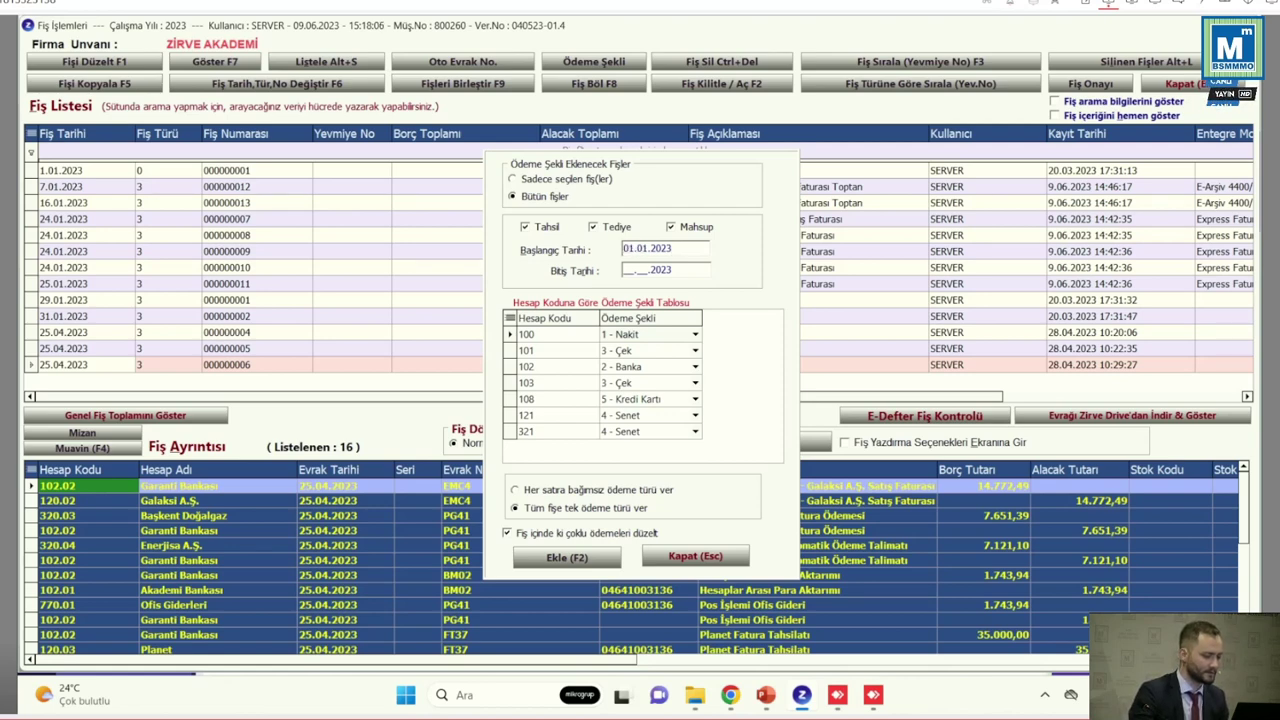
pyautogui.click(626, 269)
pyautogui.write('3101')
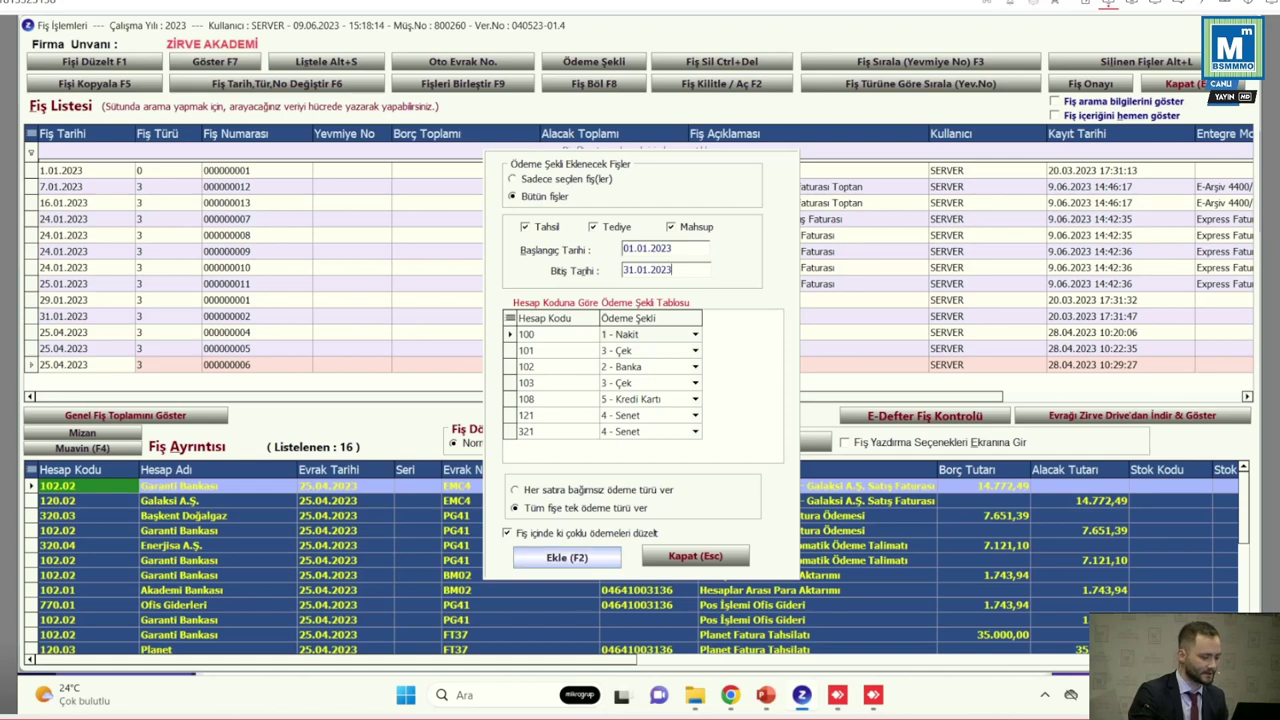
# Apply the account 100 and 321 payment-type mappings, confirm the 44-line update, and close
pyautogui.click(525, 334)
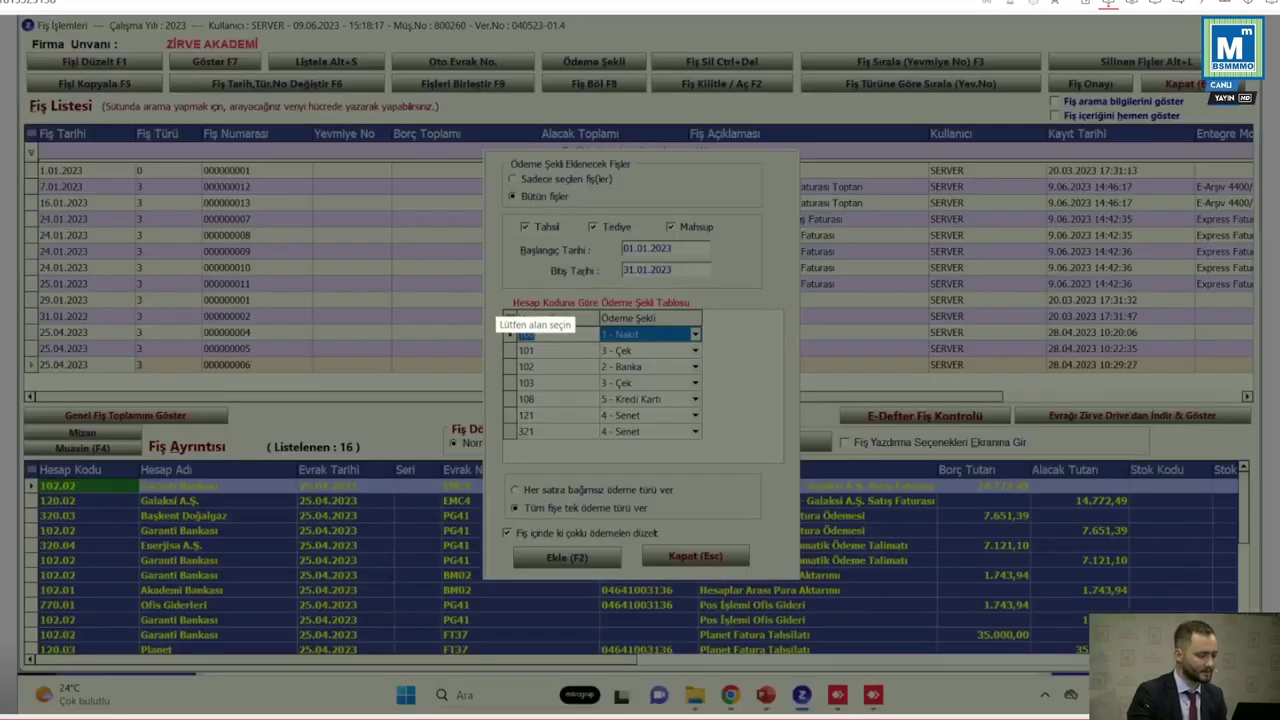
pyautogui.moveTo(496, 295); pyautogui.dragTo(726, 439)
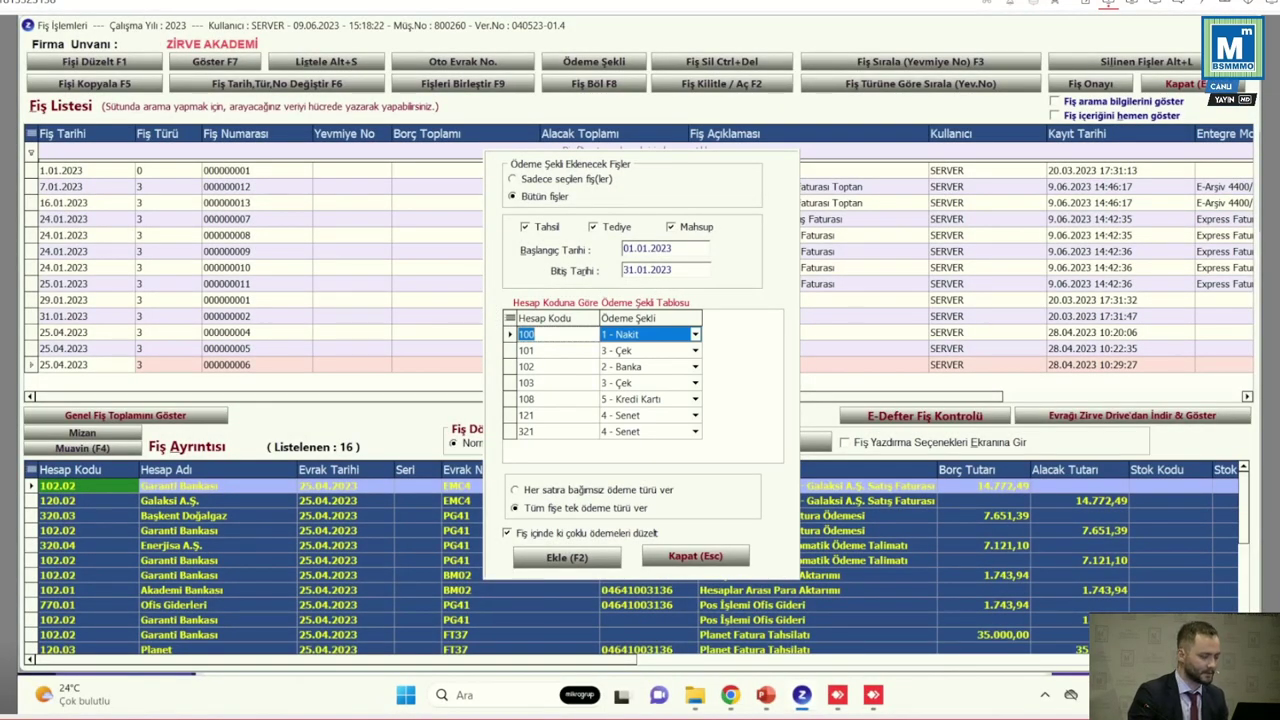
pyautogui.click(640, 431)
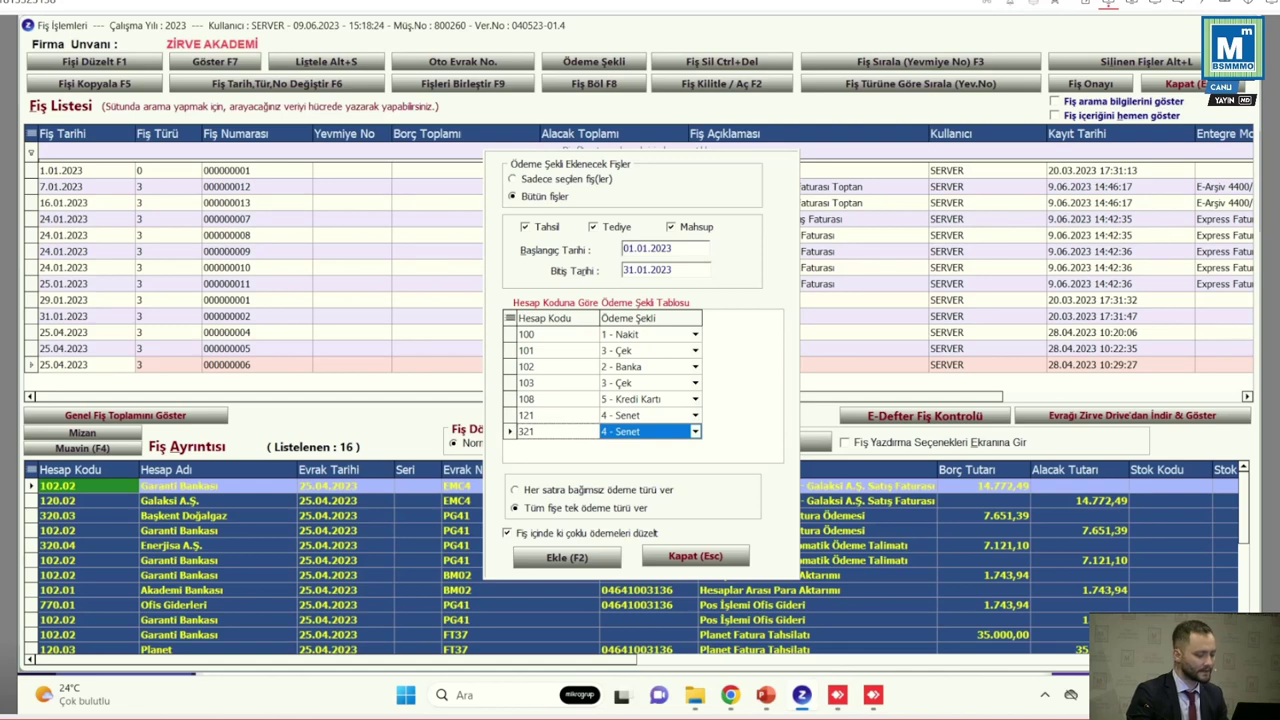
pyautogui.press('Down')
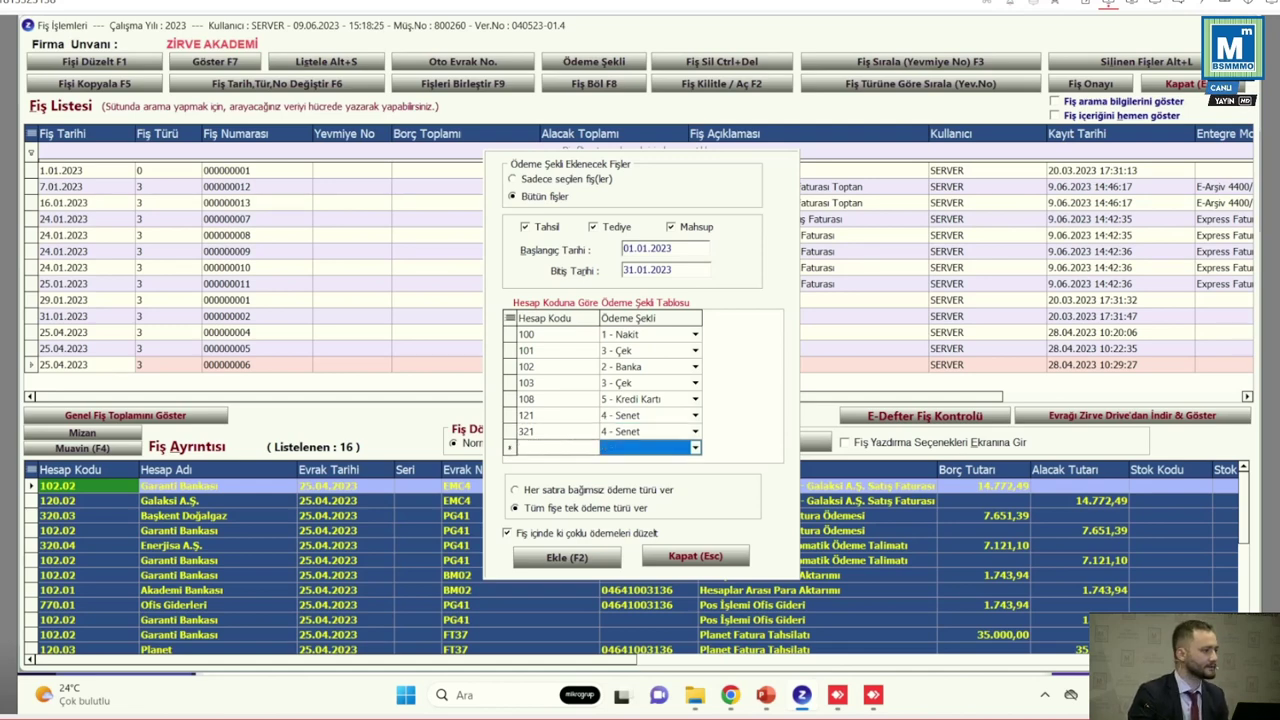
pyautogui.press('Up')
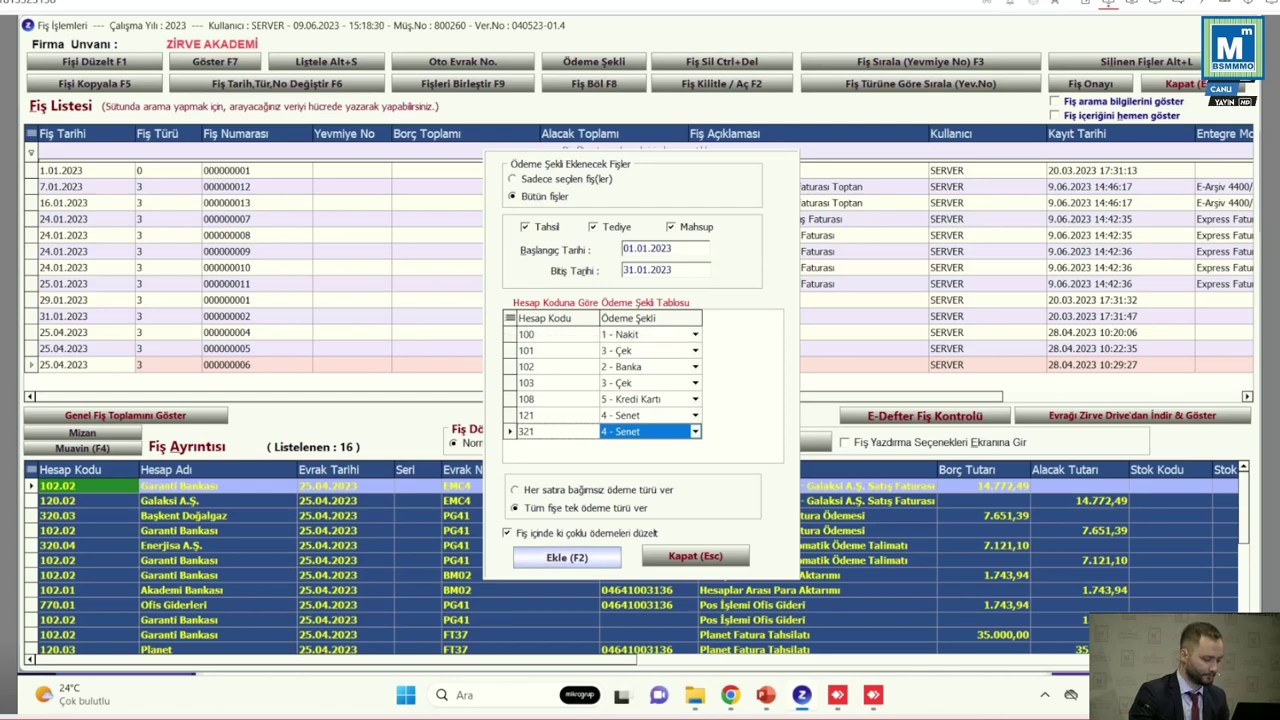
pyautogui.press('F2')
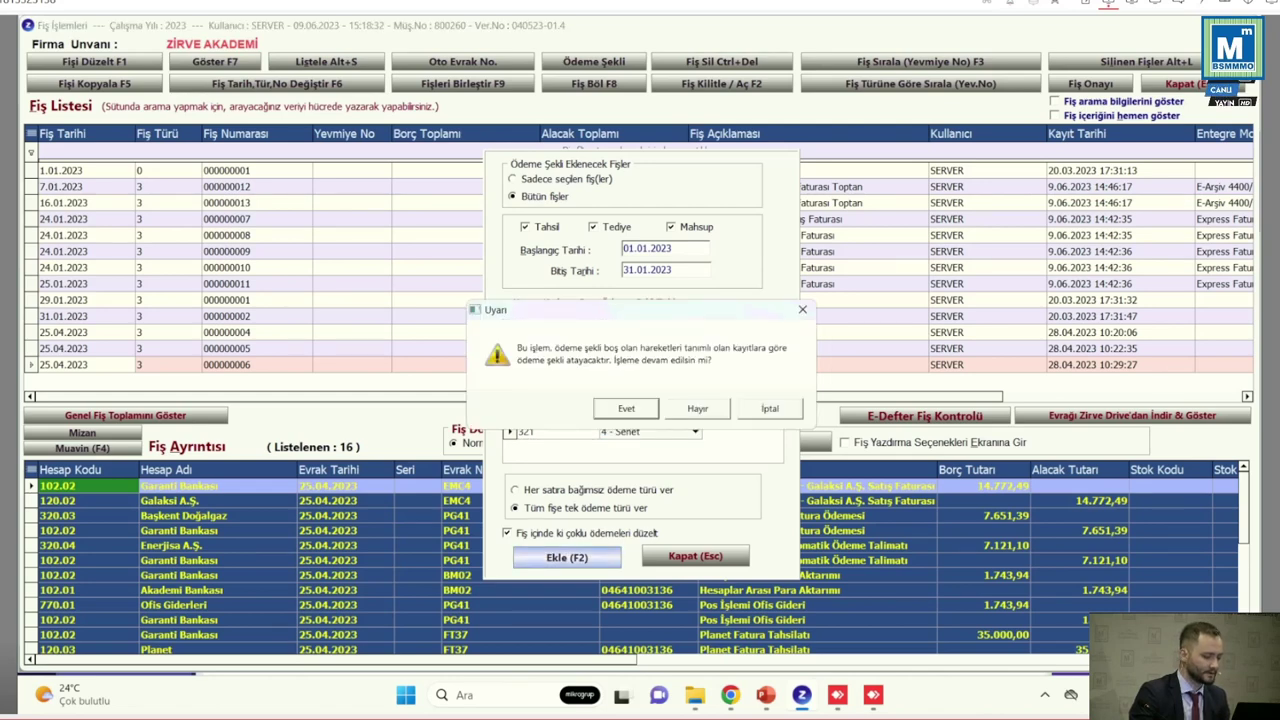
pyautogui.press('Return')
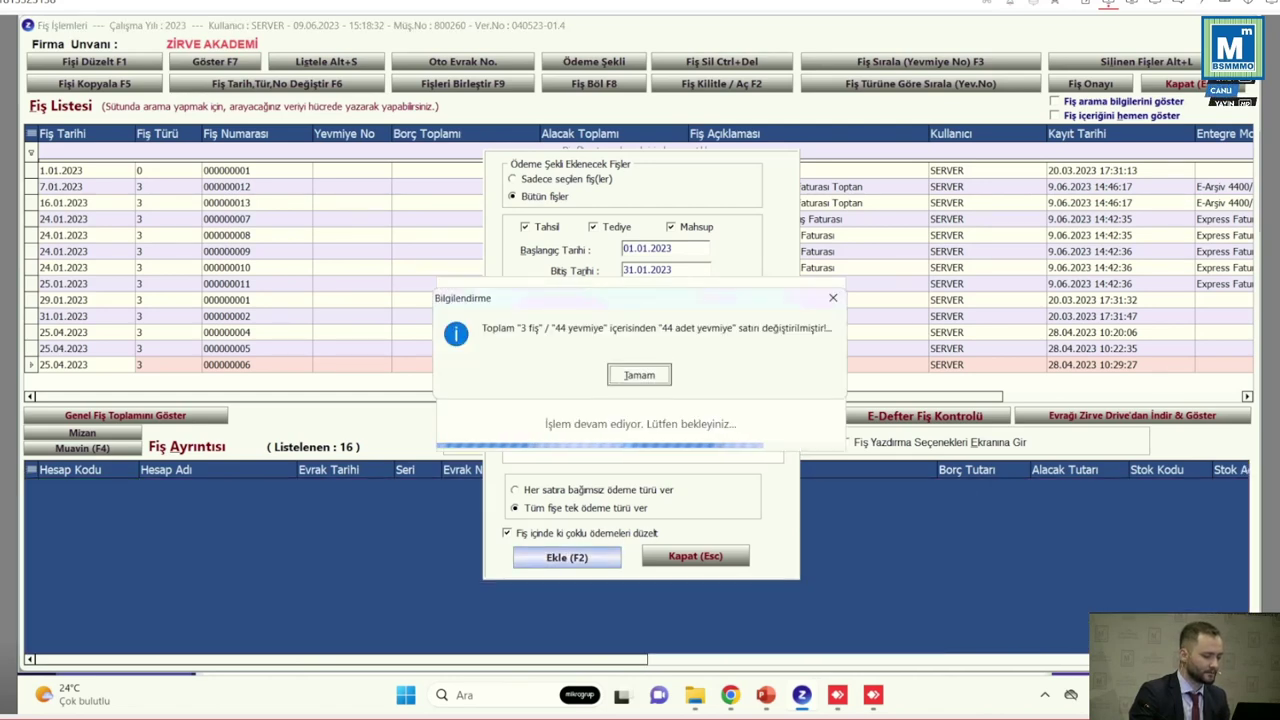
pyautogui.press('Return')
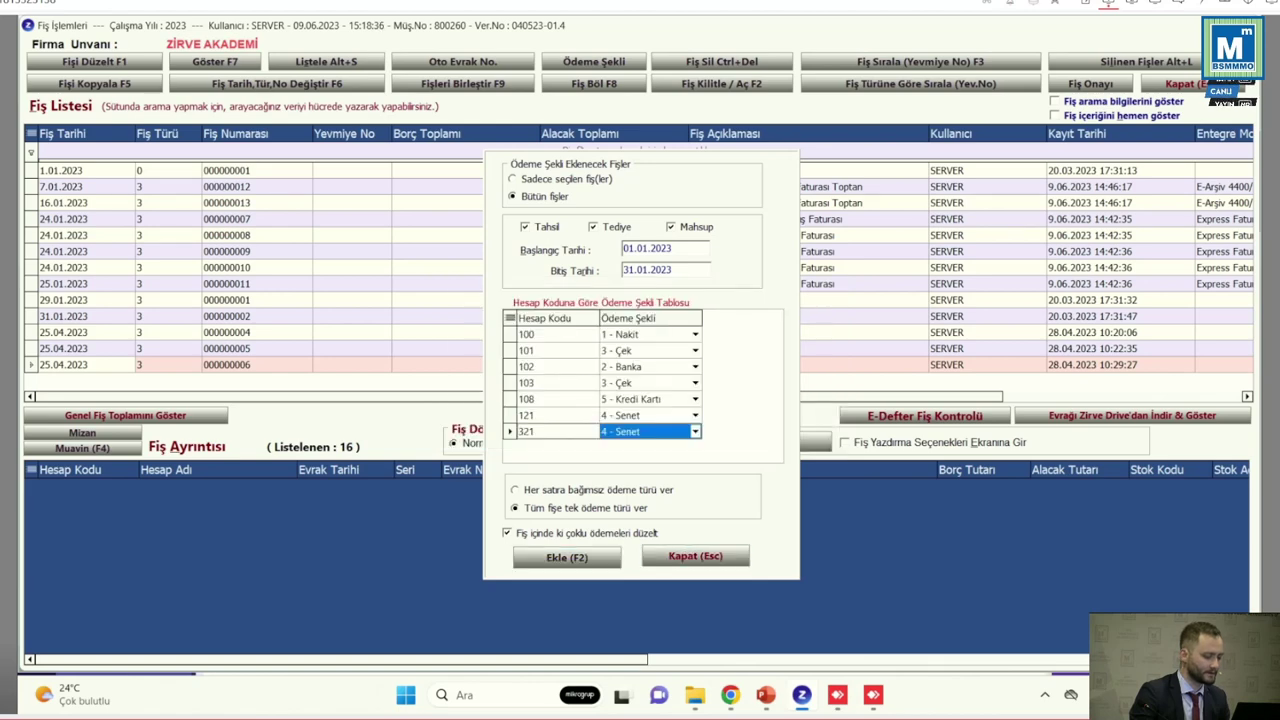
pyautogui.click(695, 556)
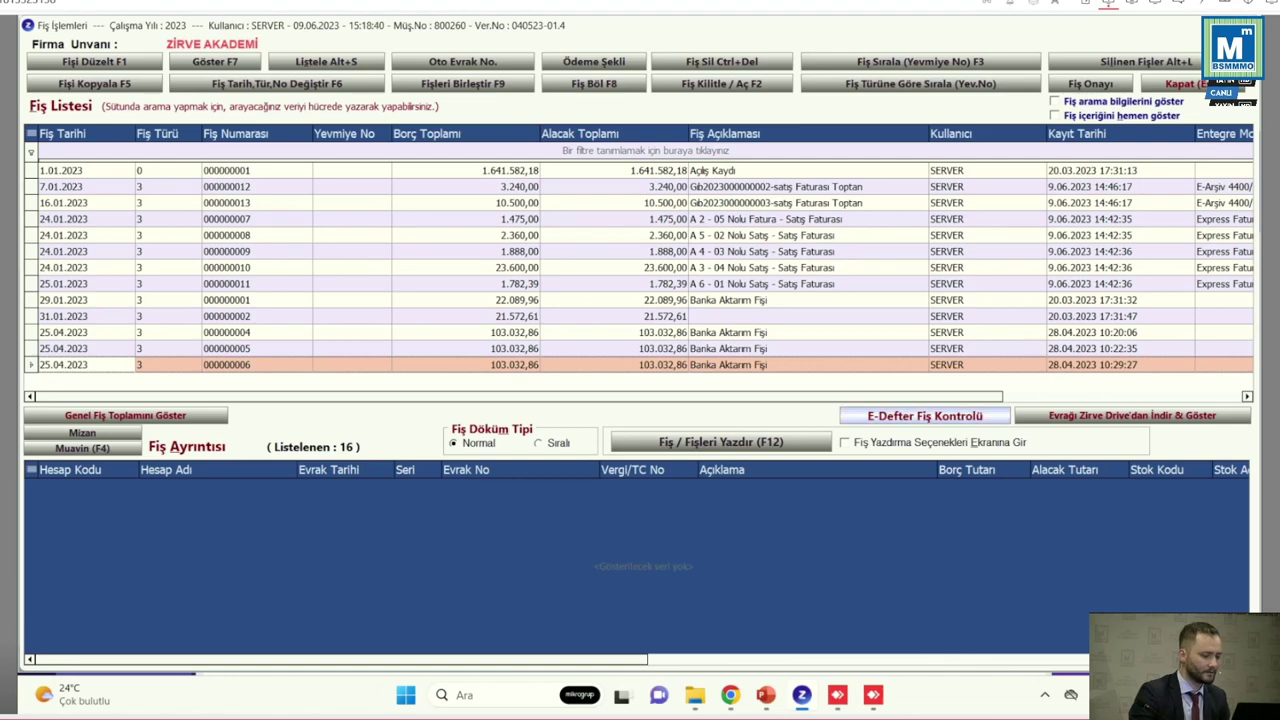
pyautogui.click(925, 415)
pyautogui.click(485, 107)
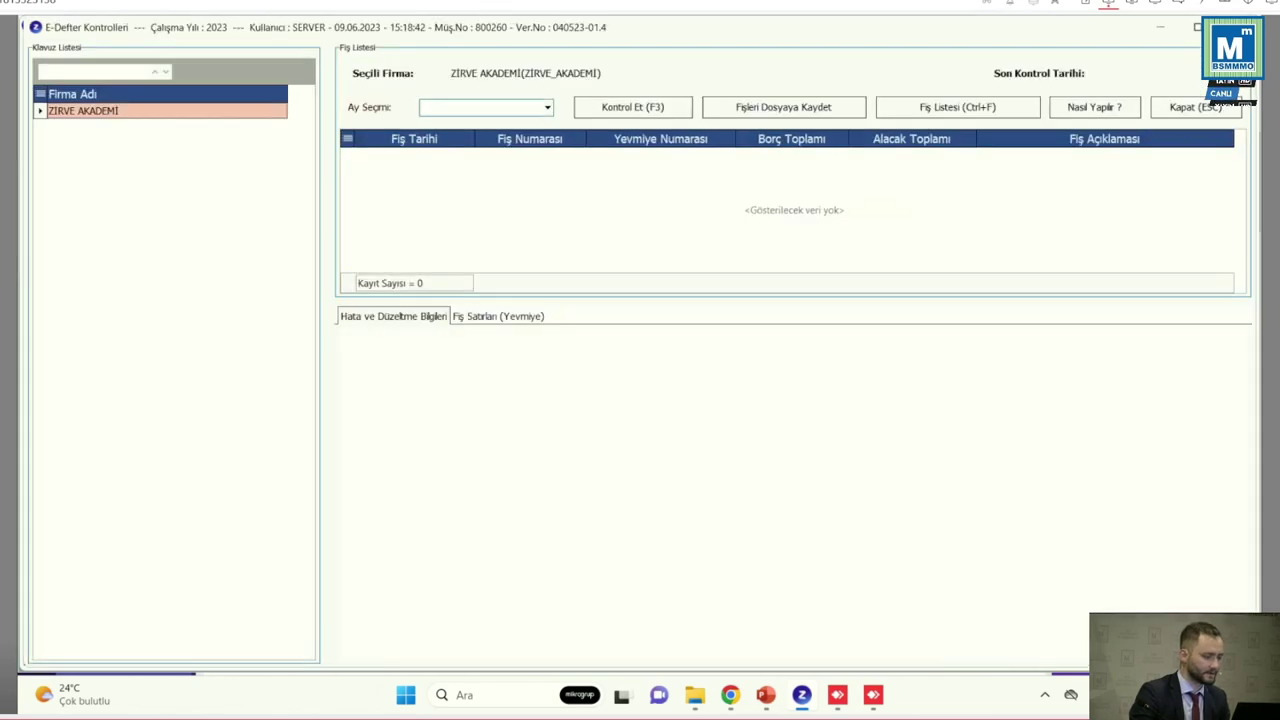
pyautogui.click(470, 120)
pyautogui.click(632, 107)
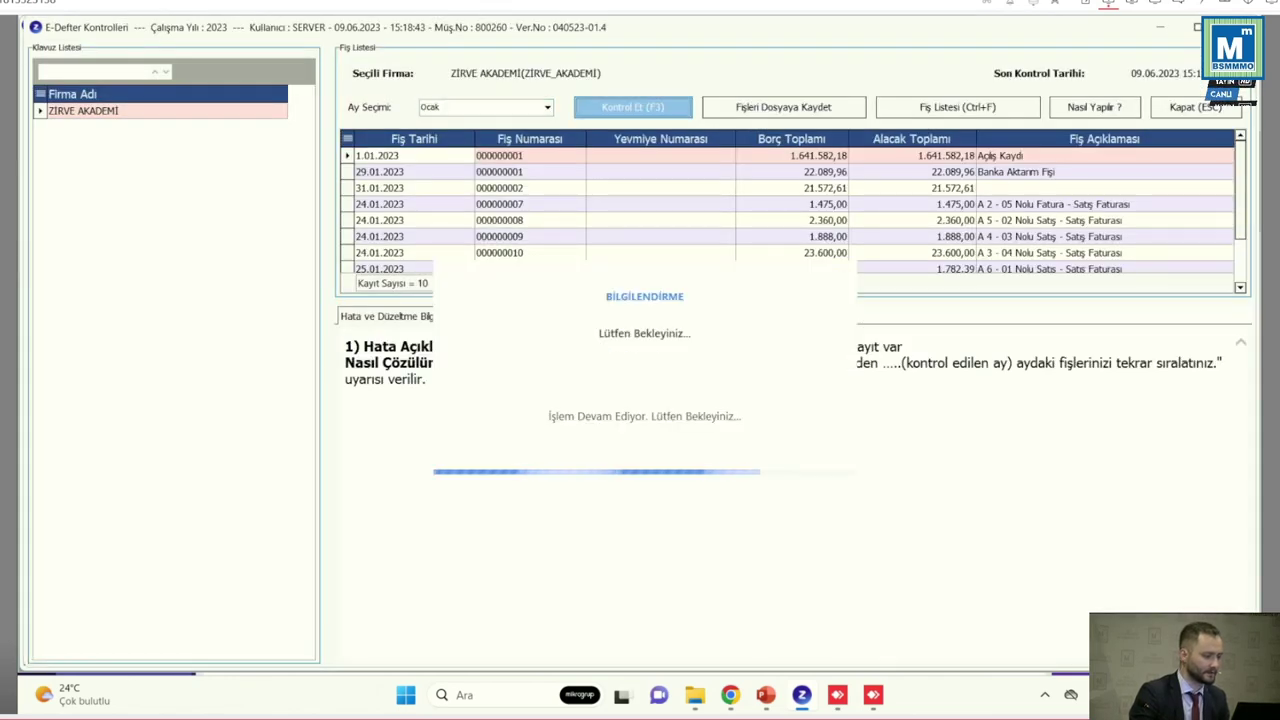
pyautogui.click(660, 188)
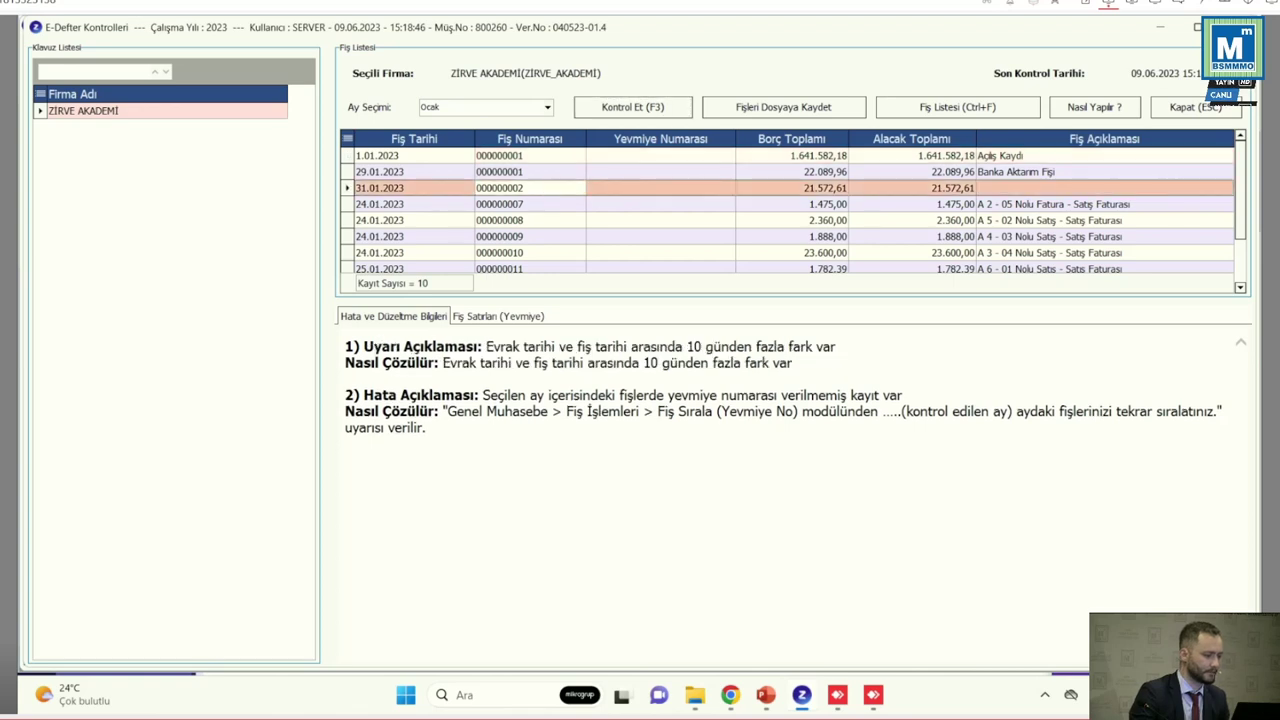
pyautogui.press('Up')
pyautogui.press('Up')
pyautogui.press('Down')
pyautogui.press('Down')
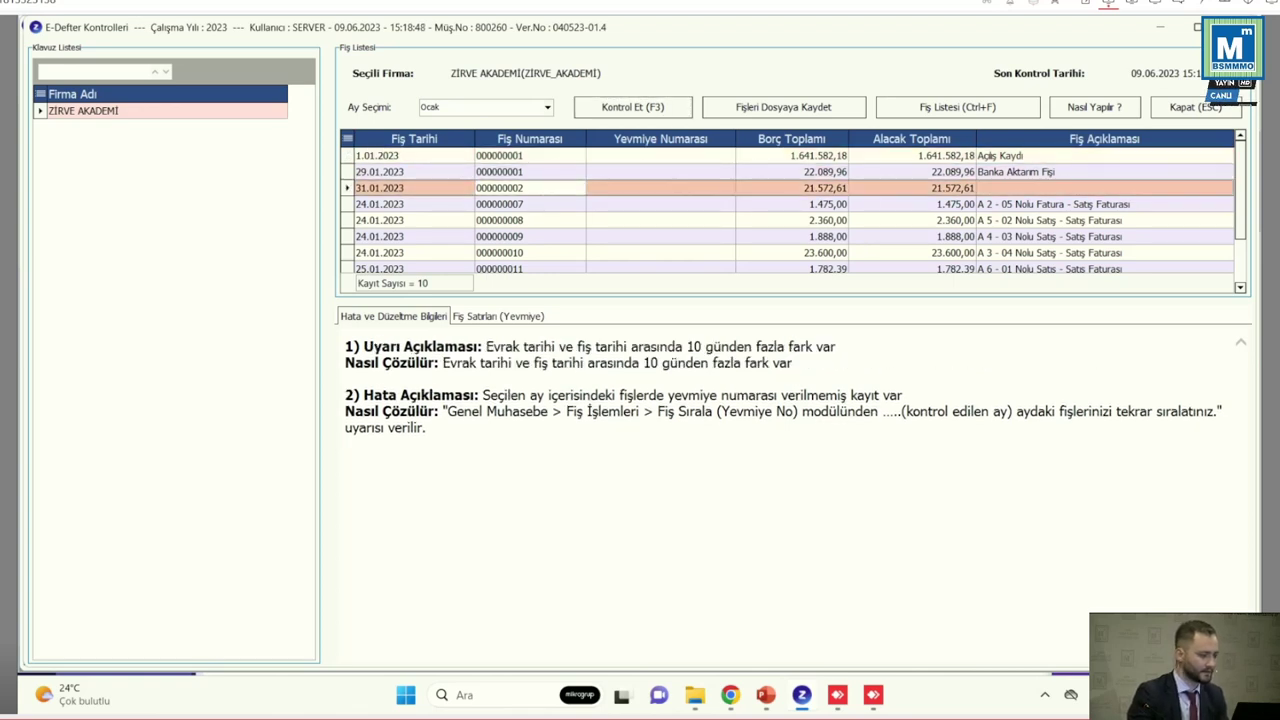
pyautogui.press('Down')
pyautogui.press('Down')
pyautogui.press('Down')
pyautogui.press('Down')
pyautogui.press('Down')
pyautogui.press('Down')
pyautogui.press('Down')
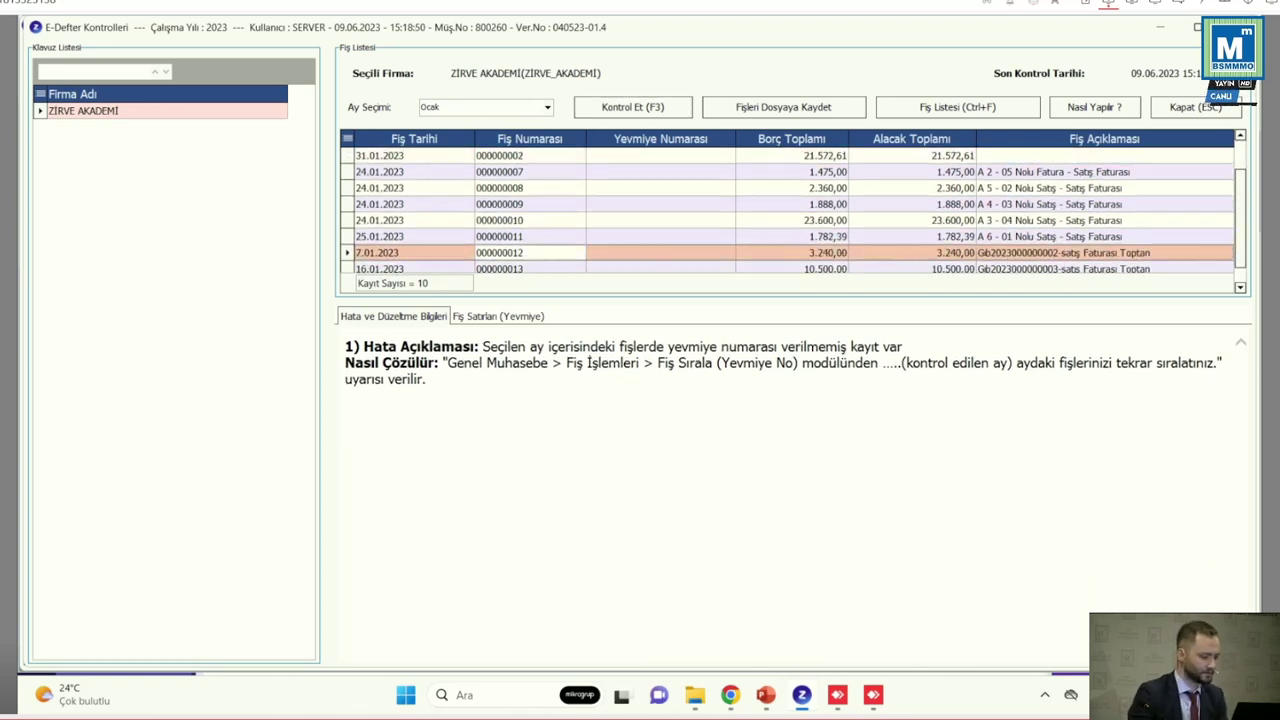
pyautogui.press('Escape')
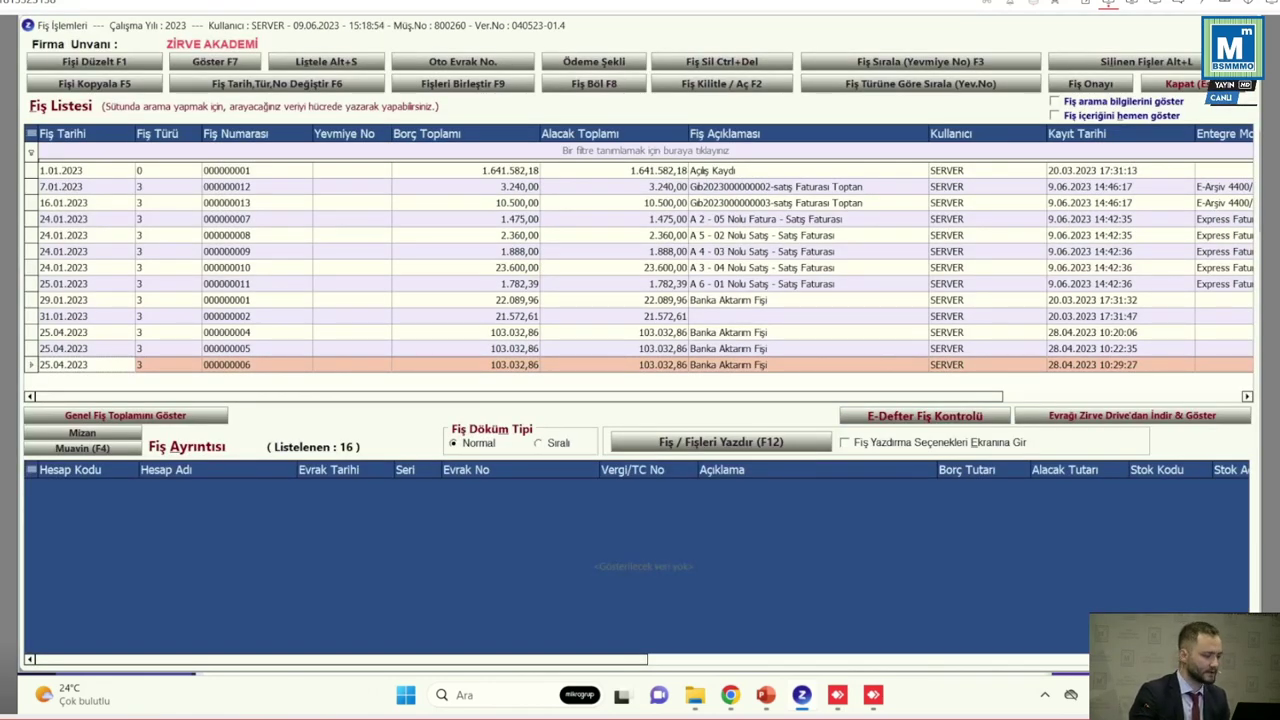
# Open Fiş Böl and choose splitting by document numbers (Evrak numaralarına göre)
pyautogui.press('Print')
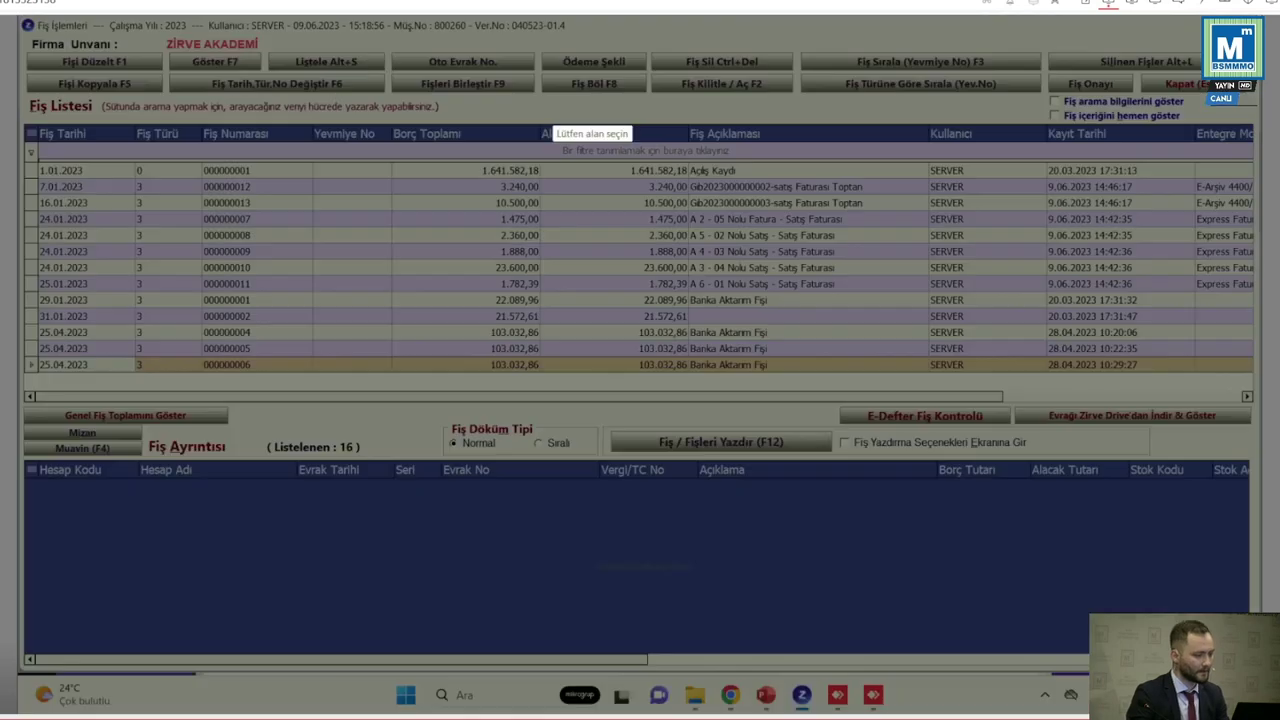
pyautogui.moveTo(574, 90); pyautogui.dragTo(651, 98)
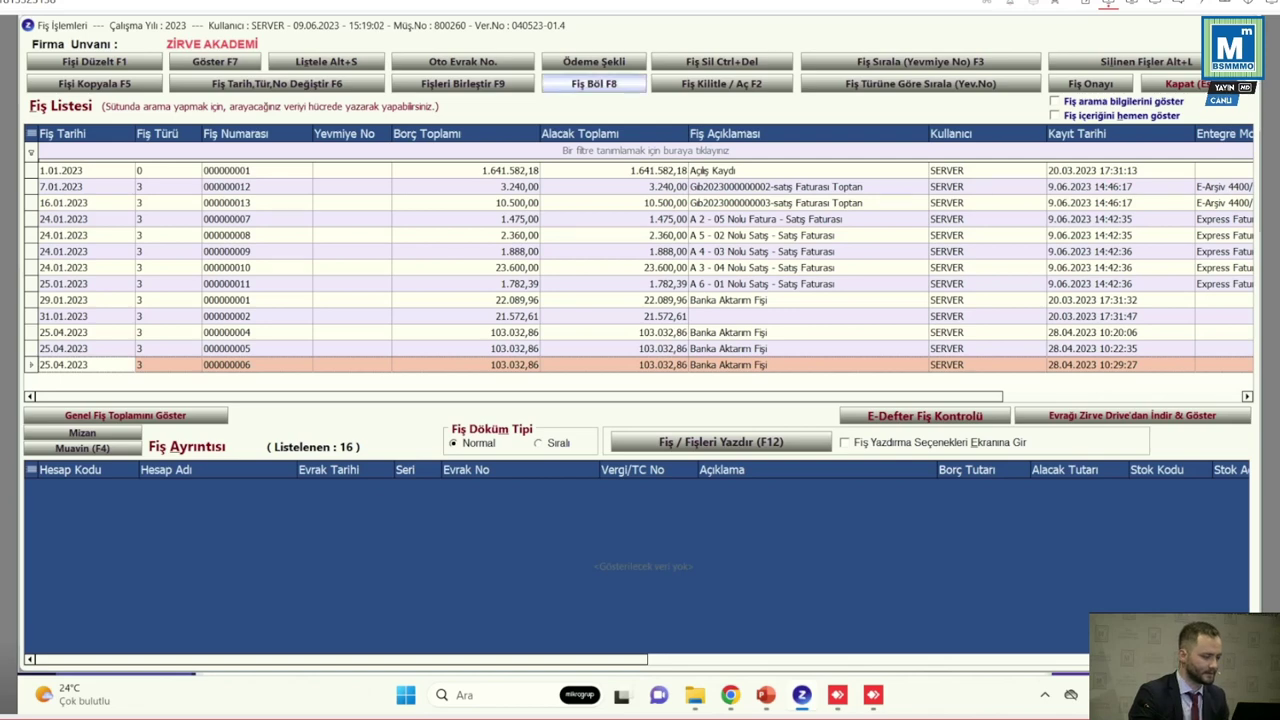
pyautogui.click(594, 83)
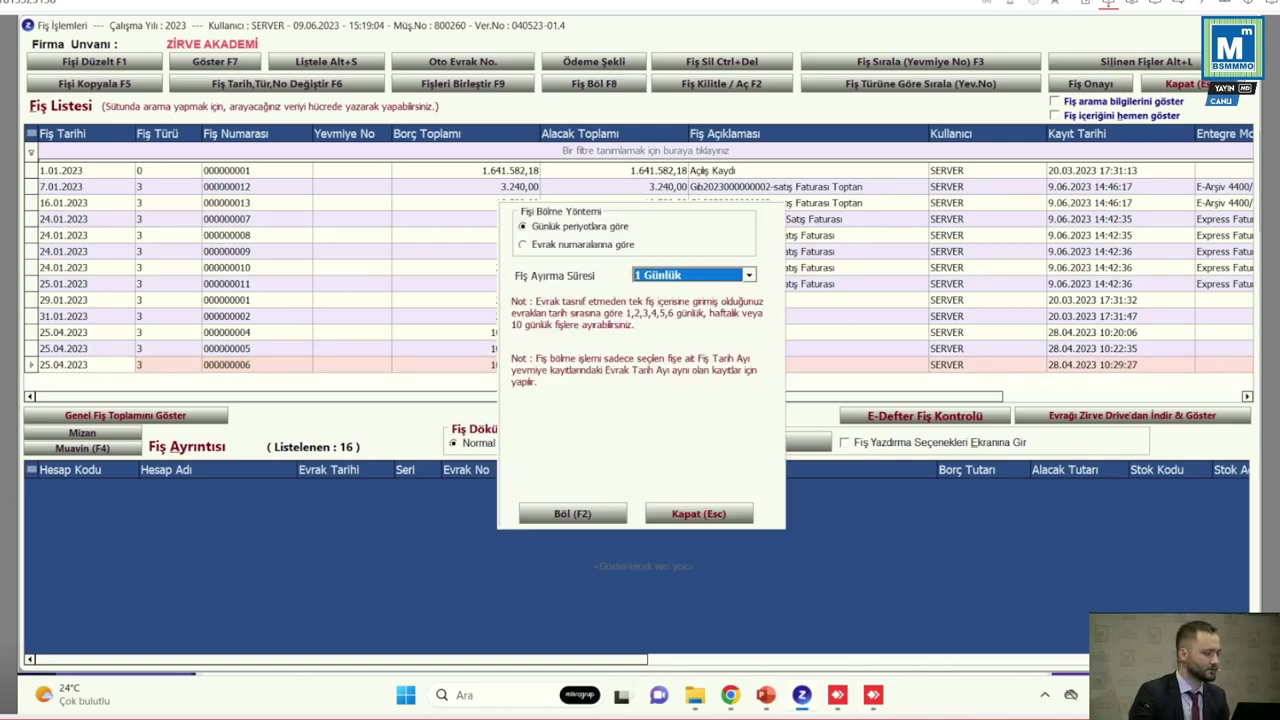
pyautogui.hotkey('alt', 'Down')
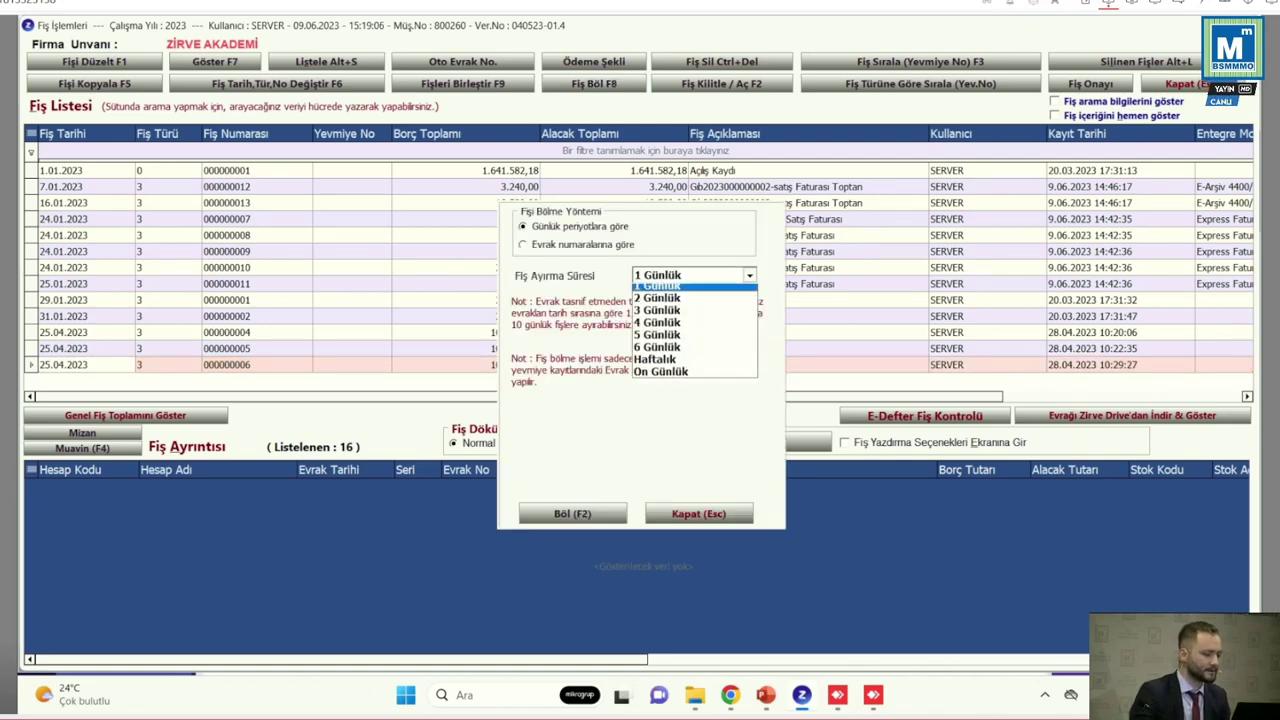
pyautogui.press('Return')
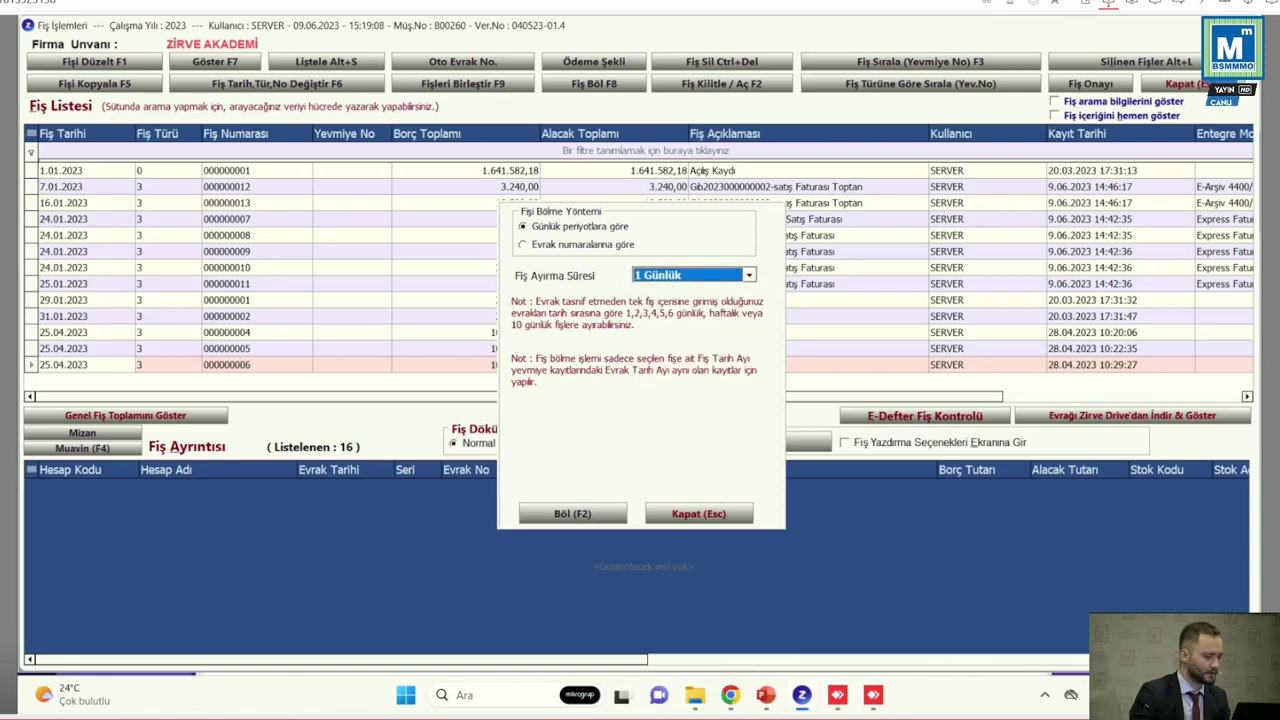
pyautogui.click(523, 244)
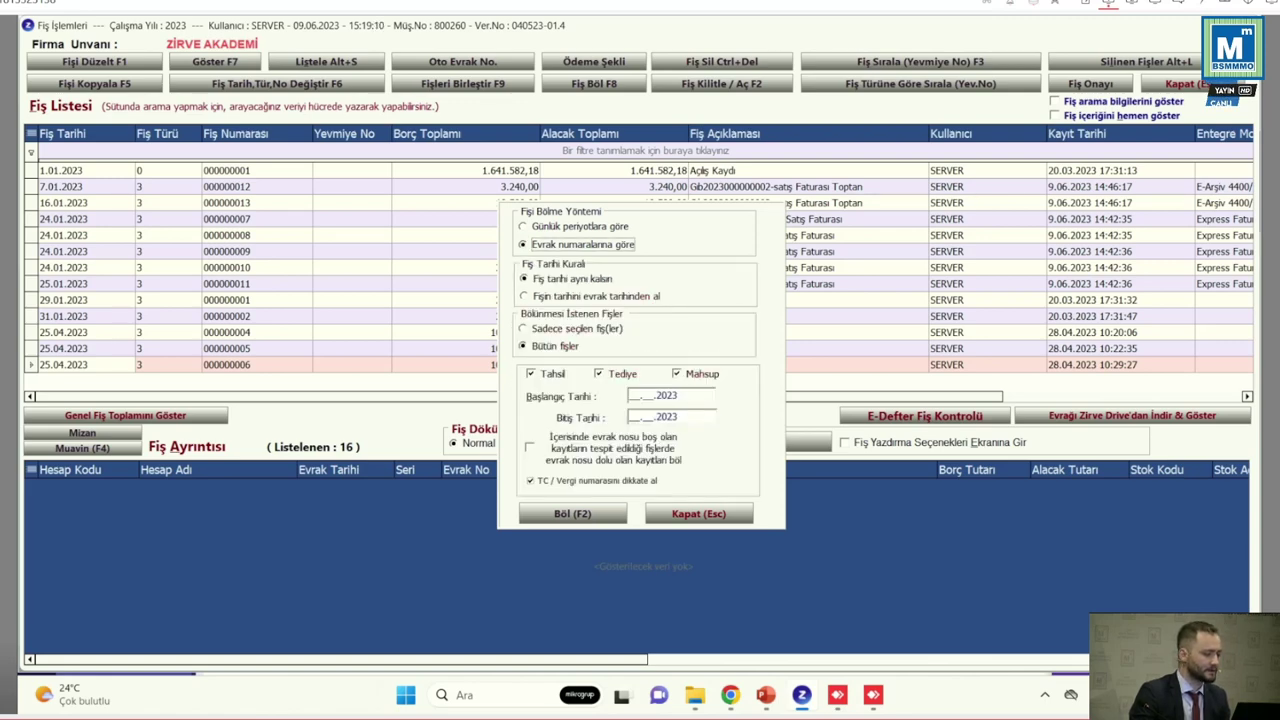
# Split vouchers from 01.01.2023 to 31.01.2023, approving creation and numbering of 67 vouchers
pyautogui.click(632, 395)
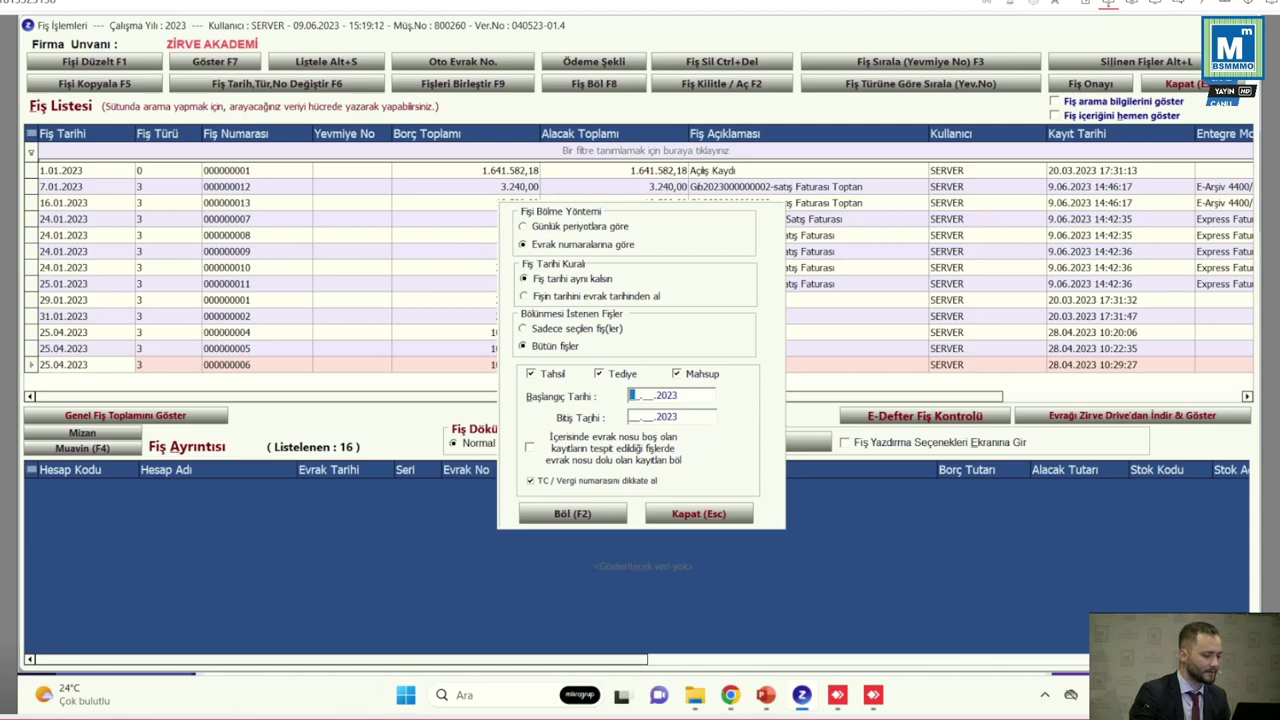
pyautogui.write('0101')
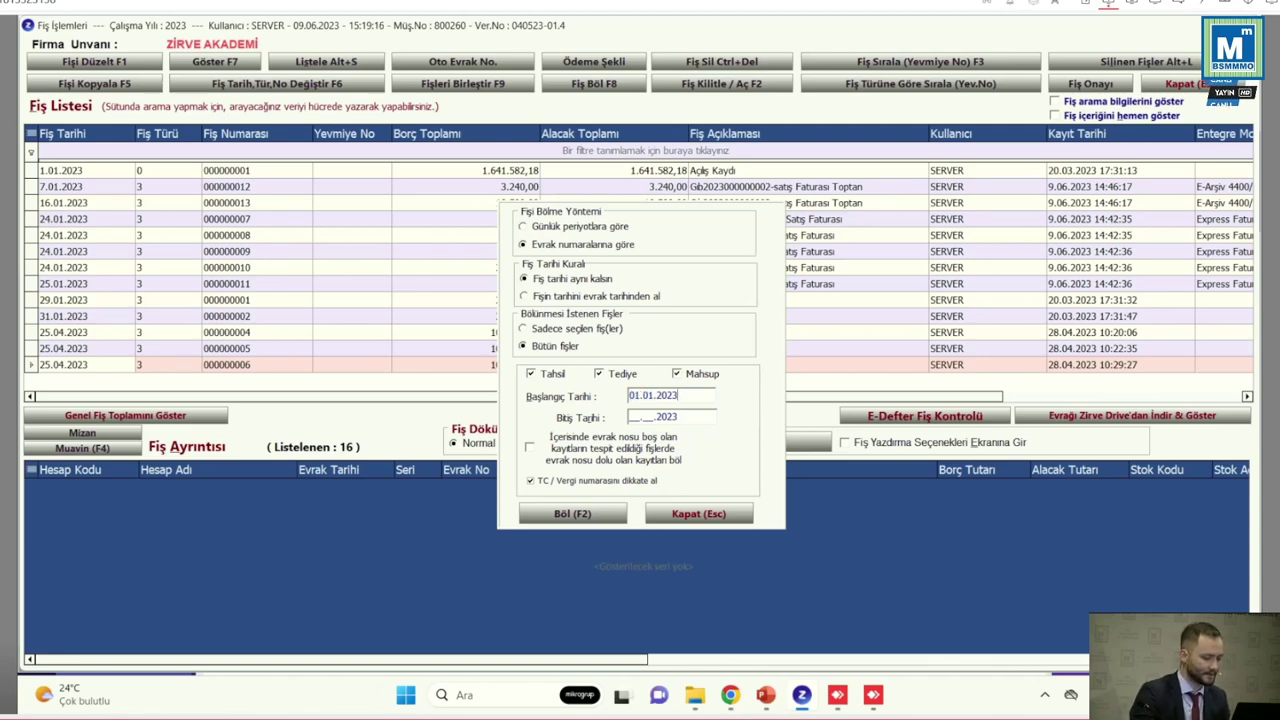
pyautogui.click(632, 417)
pyautogui.write('3101')
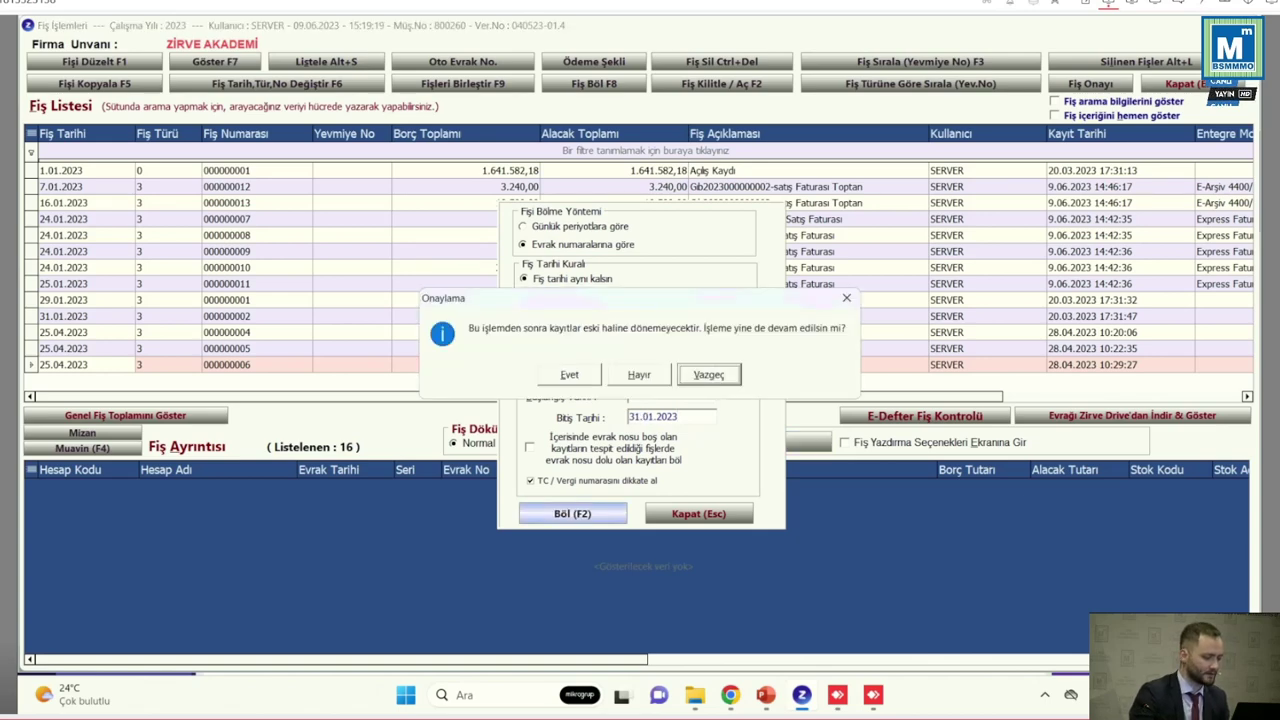
pyautogui.press('e')
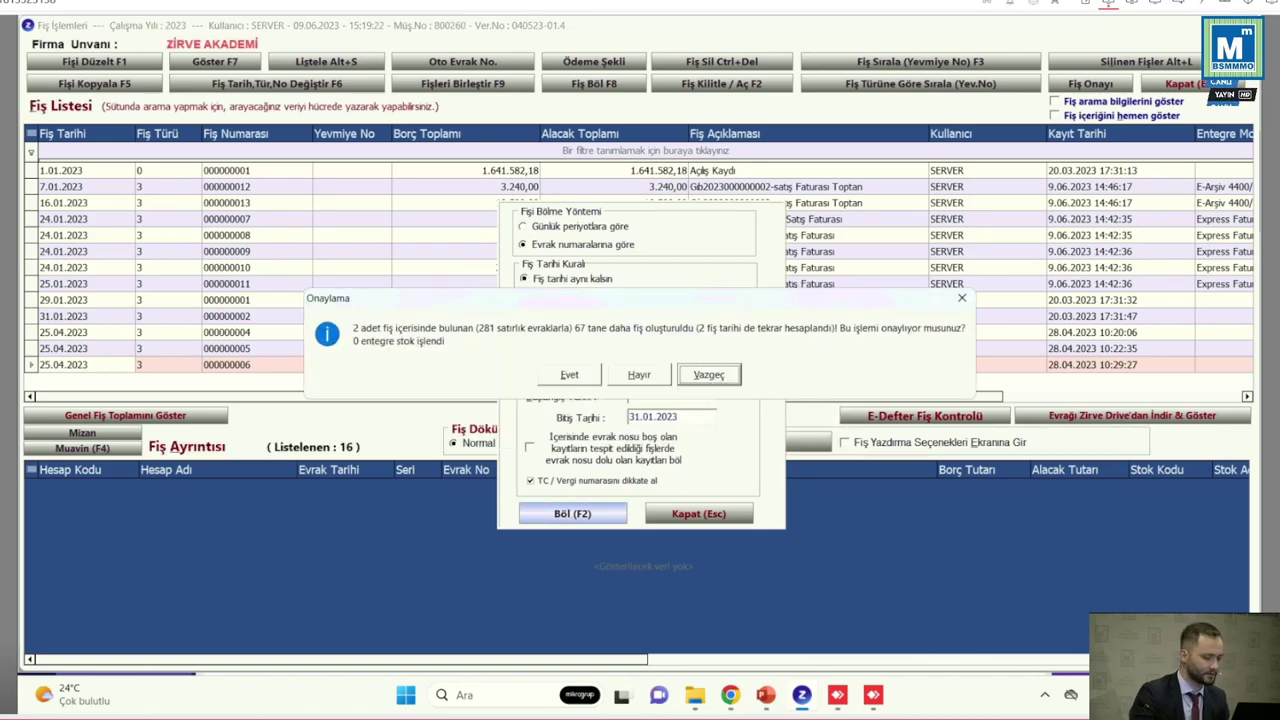
pyautogui.press('e')
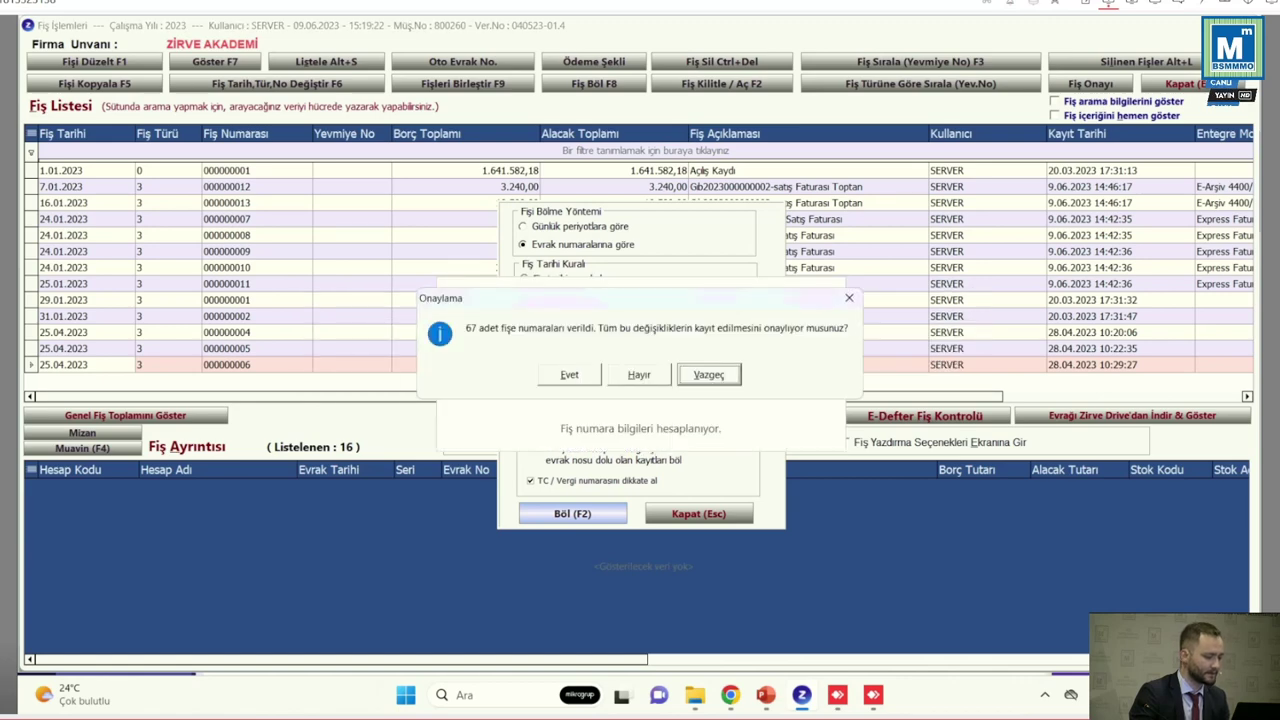
pyautogui.press('e')
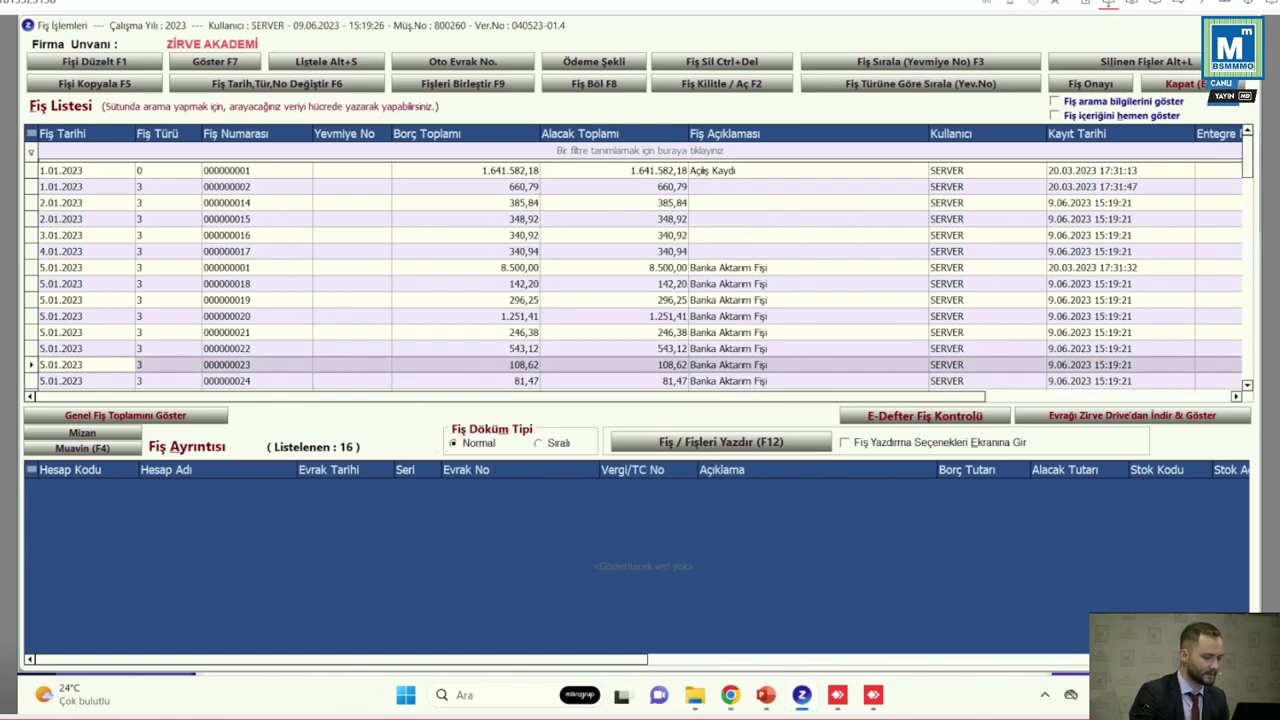
# Open Fiş Sırala (Yevmiye No) and set the end date to 31.01.2023
pyautogui.press('Down')
pyautogui.press('Down')
pyautogui.press('Down')
pyautogui.press('Down')
pyautogui.press('Down')
pyautogui.press('Down')
pyautogui.press('Down')
pyautogui.press('Down')
pyautogui.press('Down')
pyautogui.press('Down')
pyautogui.press('Down')
pyautogui.press('Down')
pyautogui.press('Down')
pyautogui.press('Down')
pyautogui.press('Down')
pyautogui.press('Down')
pyautogui.press('Down')
pyautogui.press('Down')
pyautogui.press('Down')
pyautogui.press('Down')
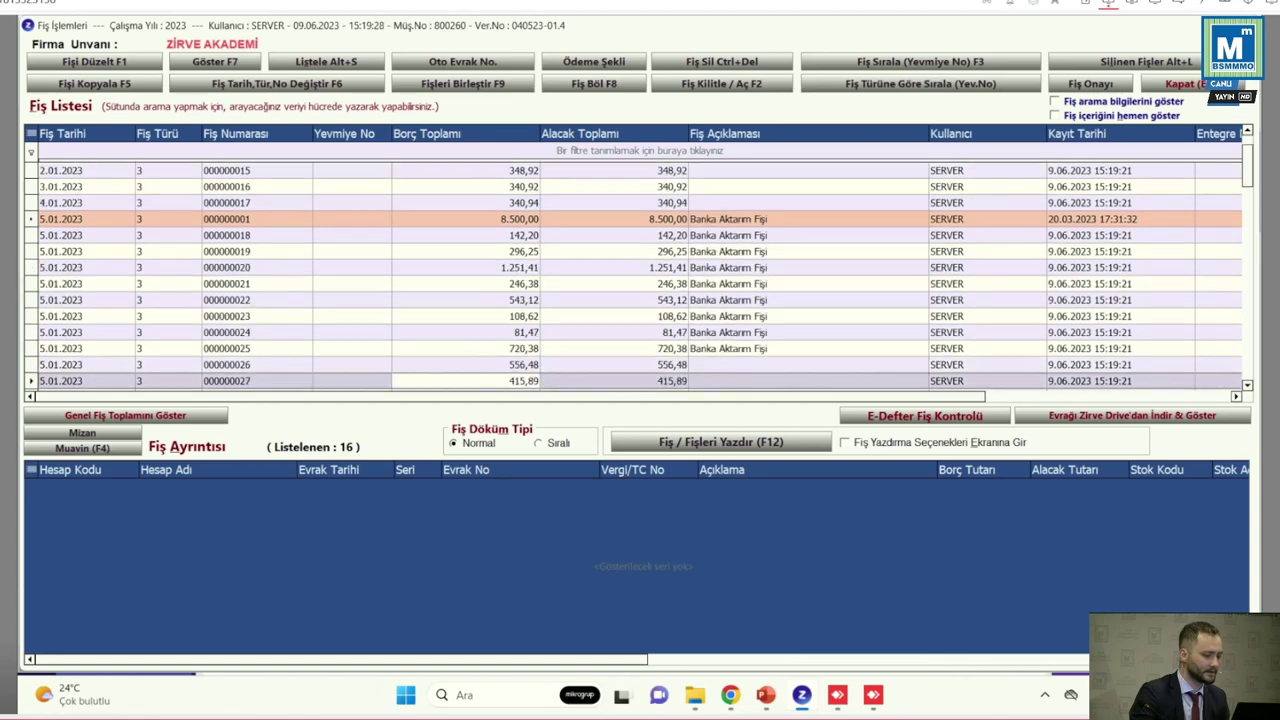
pyautogui.press('Down')
pyautogui.press('Down')
pyautogui.press('Down')
pyautogui.press('Down')
pyautogui.press('Down')
pyautogui.press('Down')
pyautogui.press('Down')
pyautogui.press('Down')
pyautogui.press('Down')
pyautogui.press('Down')
pyautogui.press('Down')
pyautogui.press('Down')
pyautogui.press('Down')
pyautogui.press('Down')
pyautogui.press('Down')
pyautogui.press('Down')
pyautogui.press('Down')
pyautogui.press('Down')
pyautogui.press('Down')
pyautogui.press('Down')
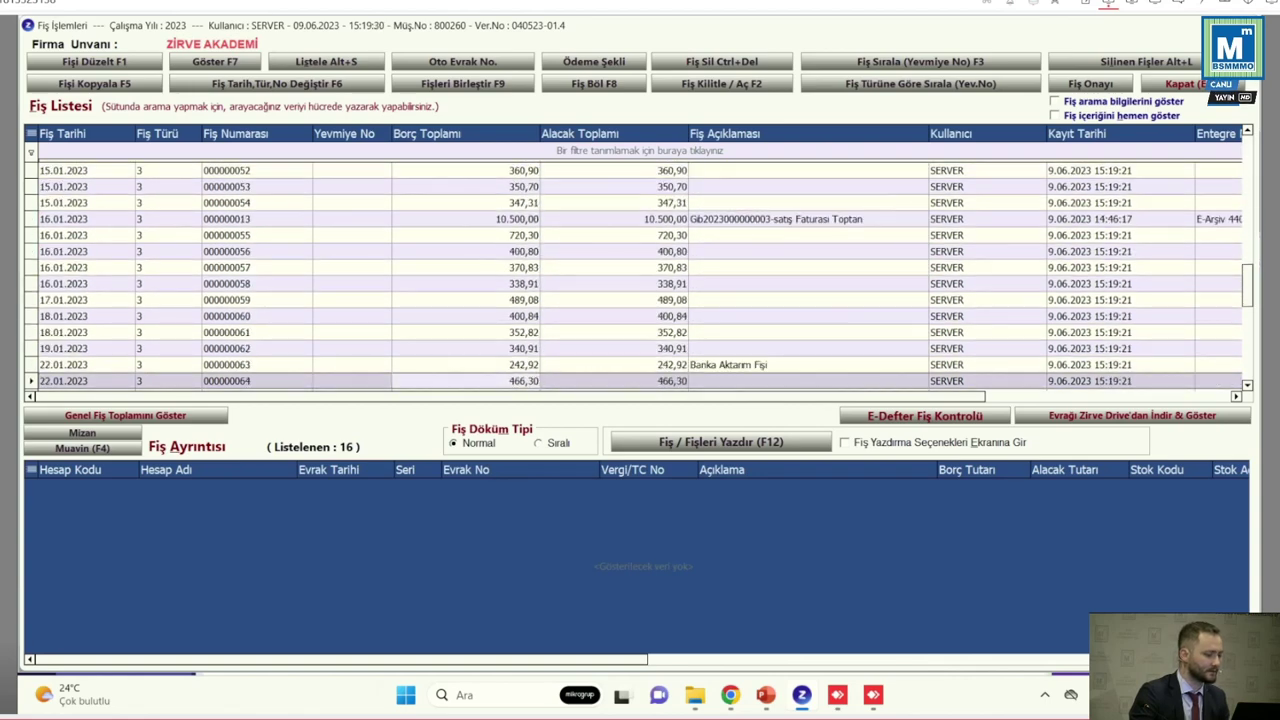
pyautogui.press('Down')
pyautogui.press('Down')
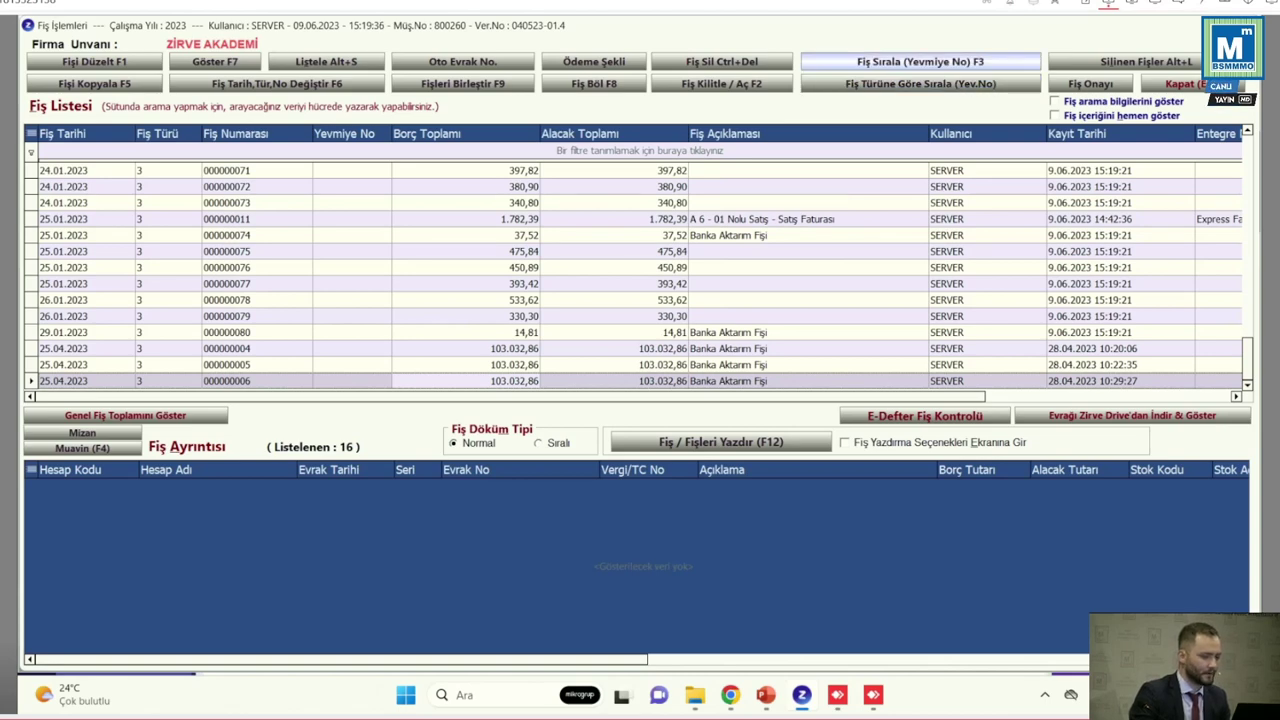
pyautogui.press('Print')
pyautogui.moveTo(796, 46); pyautogui.dragTo(1046, 76)
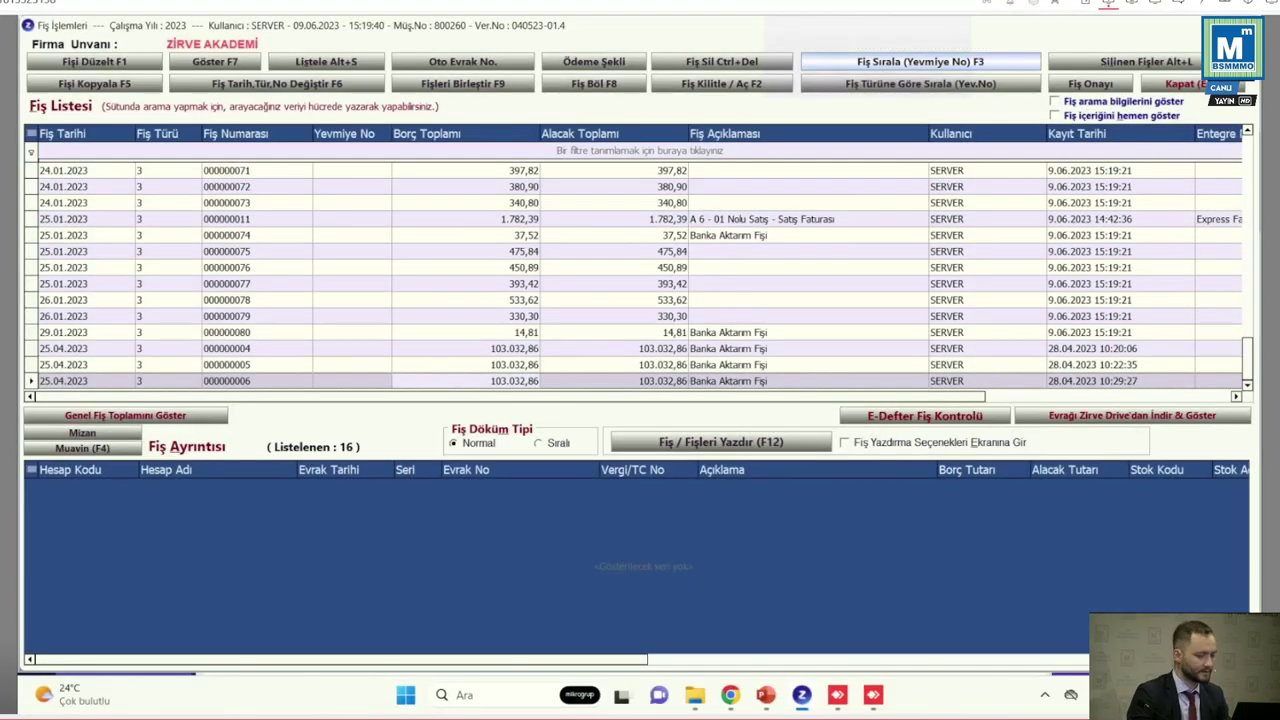
pyautogui.press('F3')
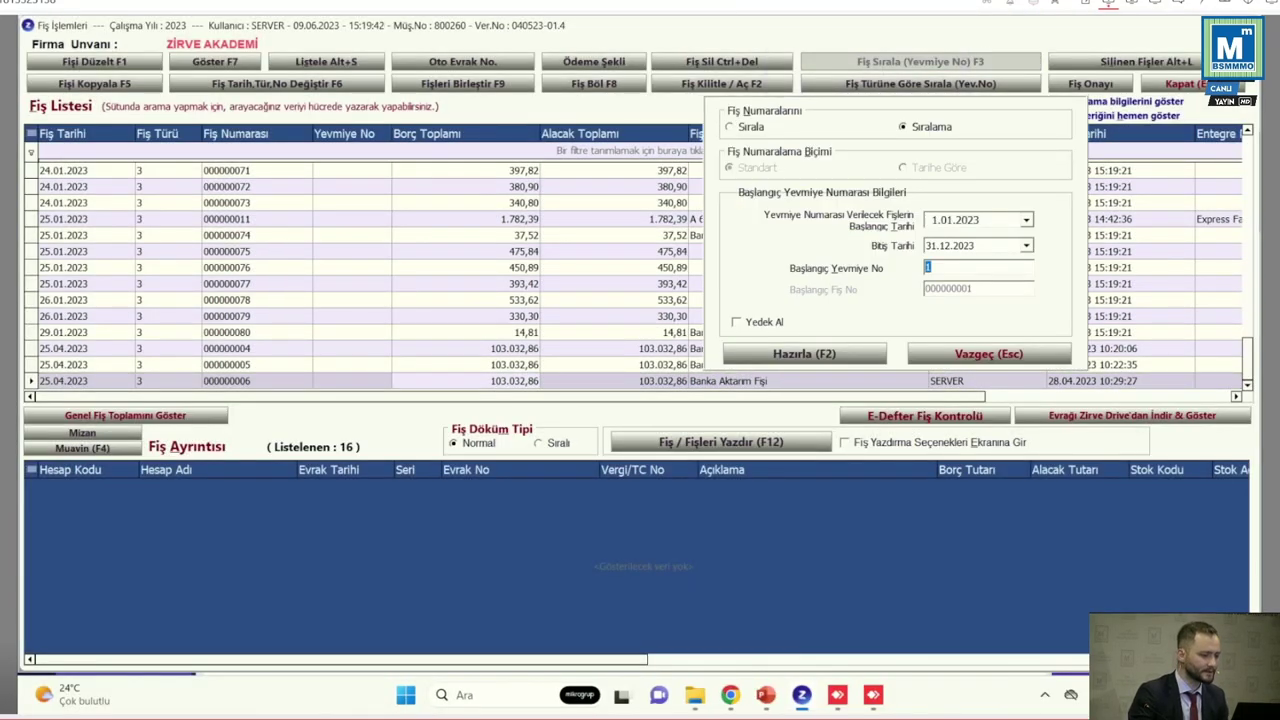
pyautogui.click(748, 127)
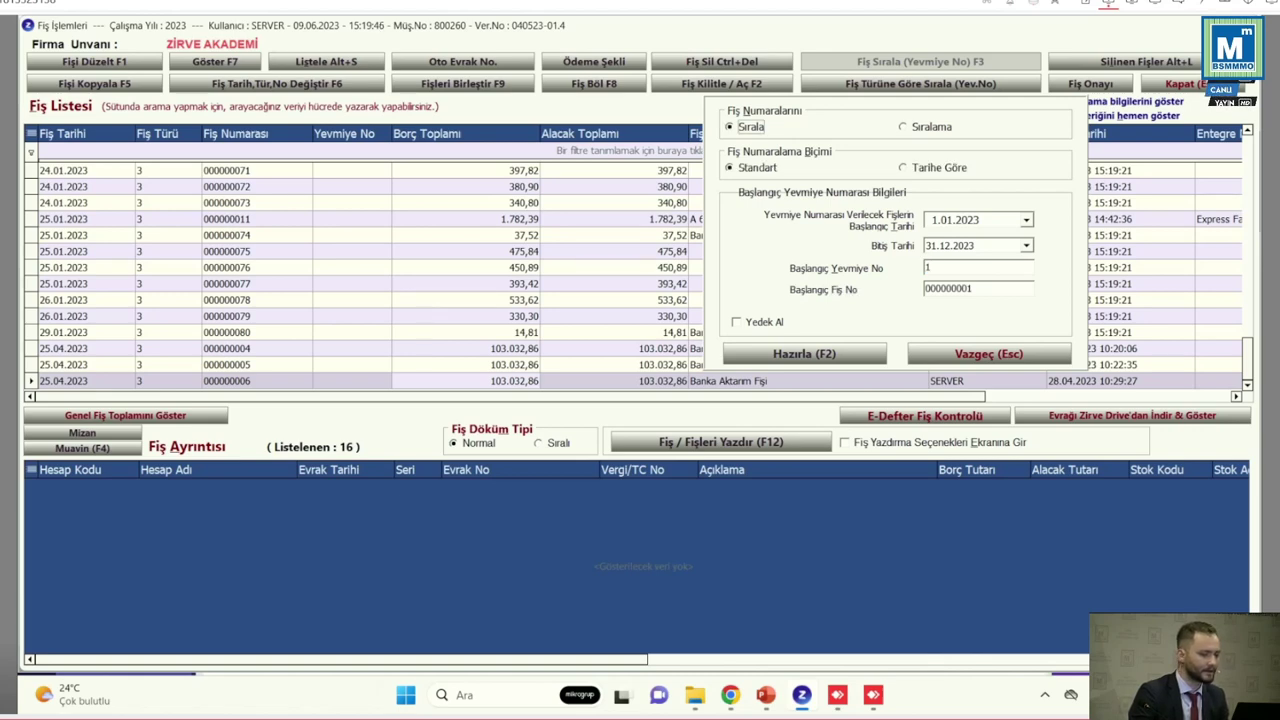
pyautogui.click(944, 245)
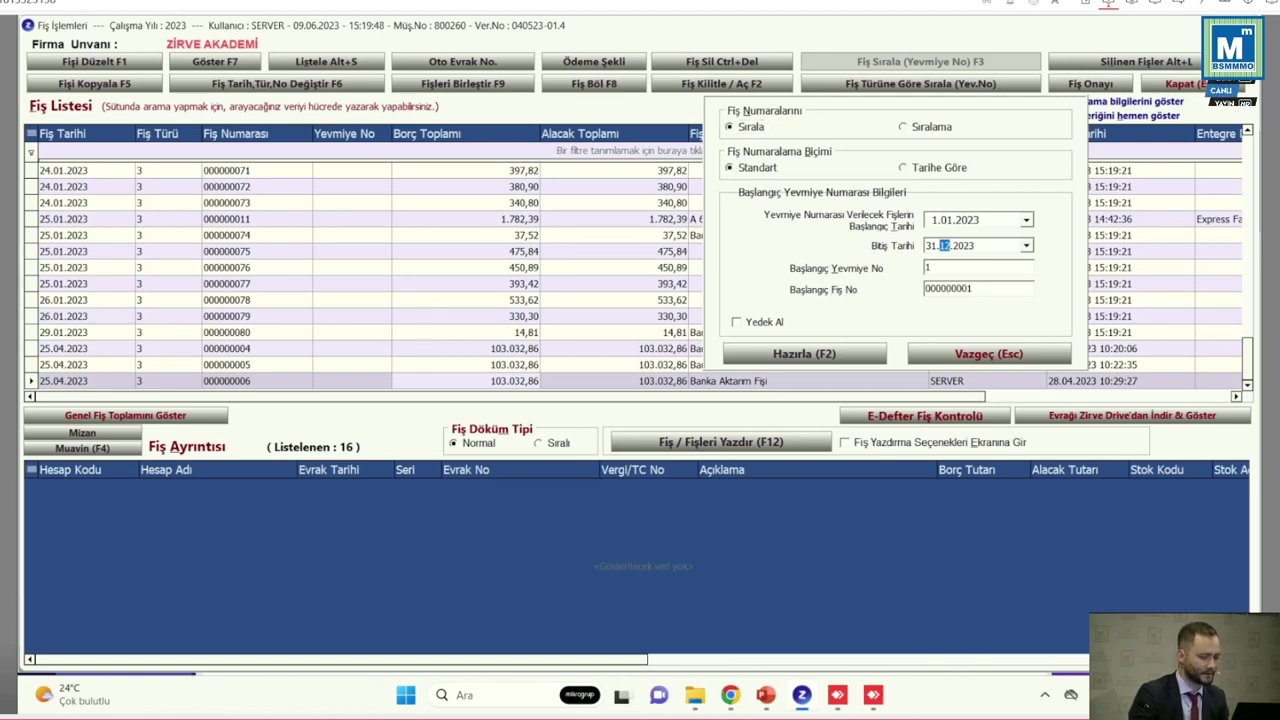
pyautogui.write('01')
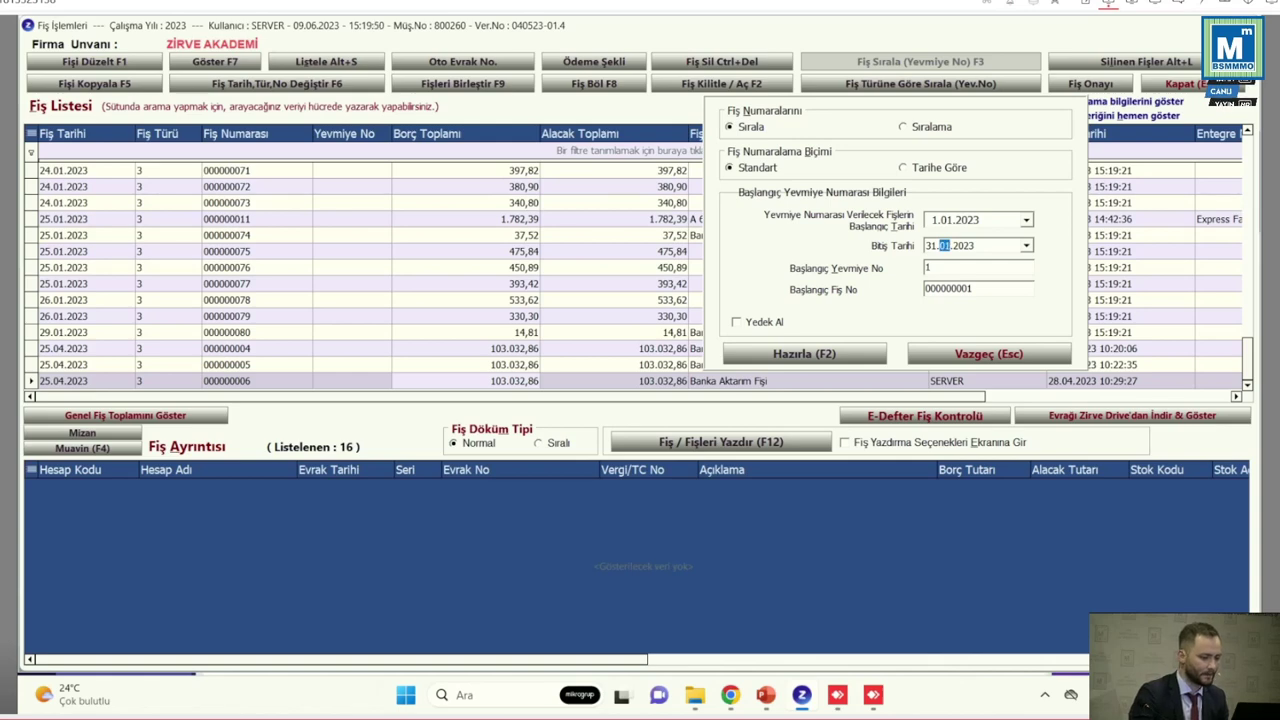
# Keep starting journal number 1, prepare the numbering, and confirm renumbering the vouchers
pyautogui.click(929, 267)
pyautogui.press('Print')
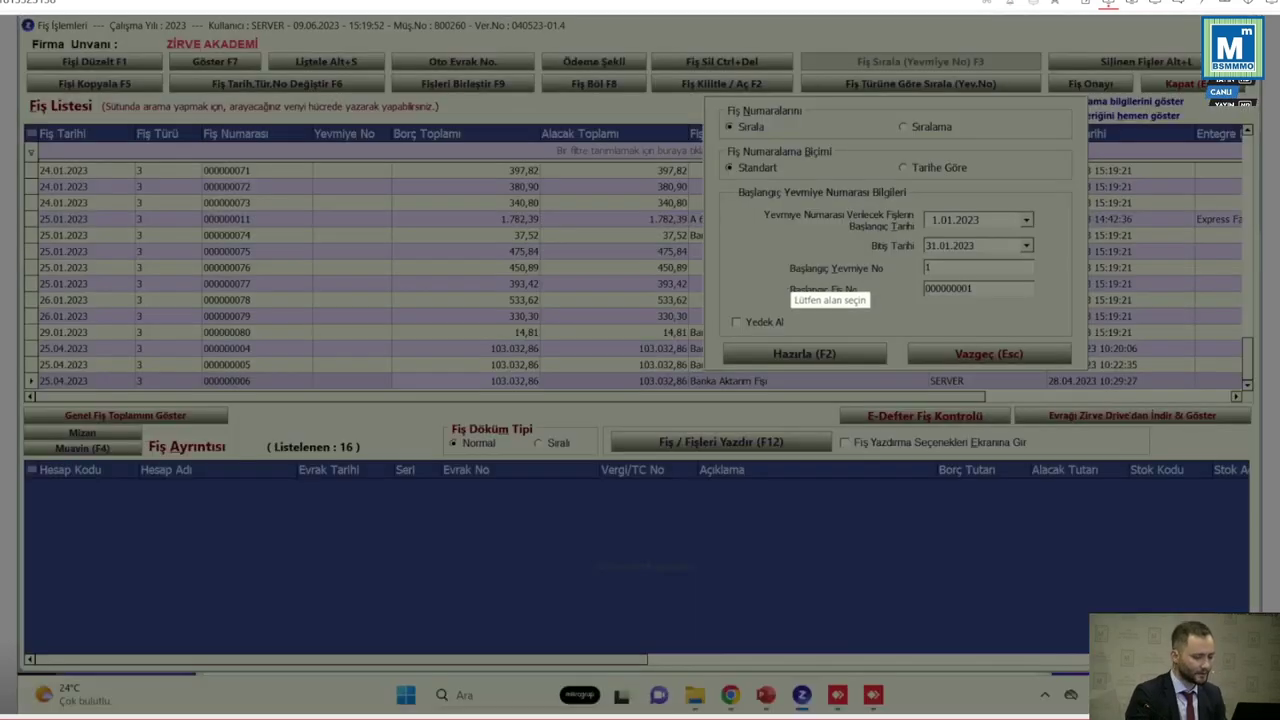
pyautogui.moveTo(776, 259); pyautogui.dragTo(1051, 276)
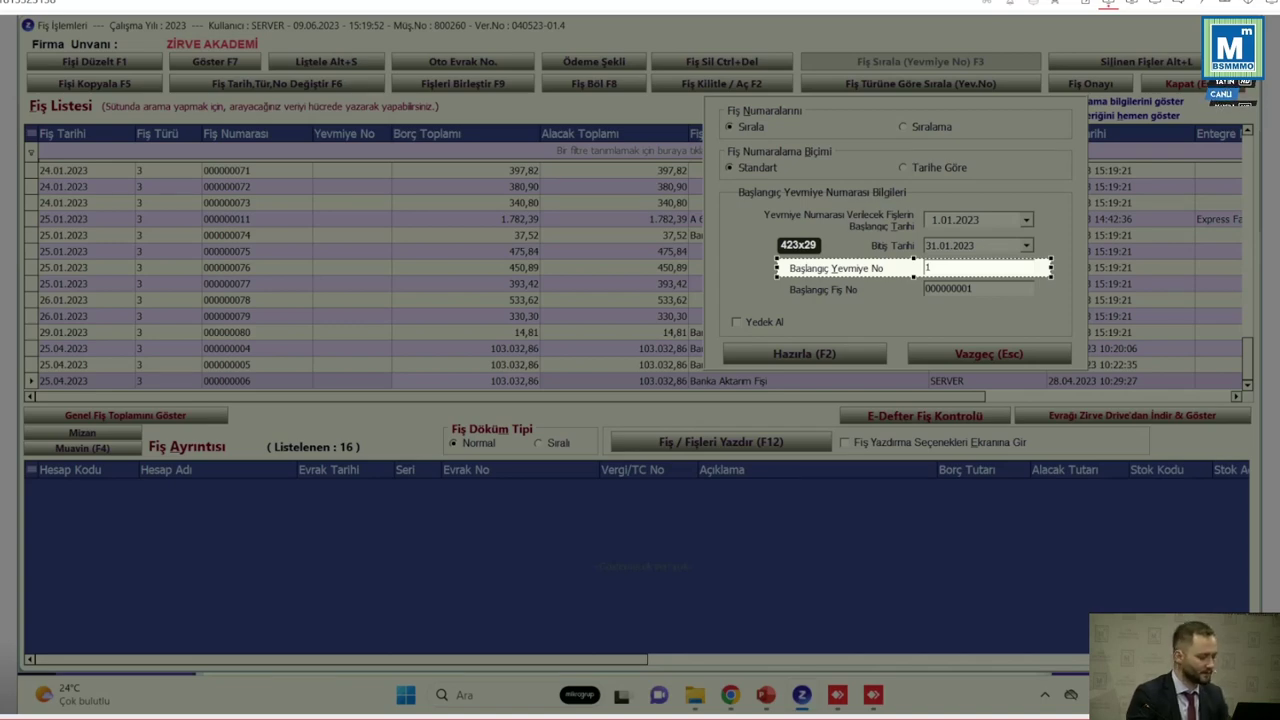
pyautogui.moveTo(1051, 276); pyautogui.dragTo(1051, 276)
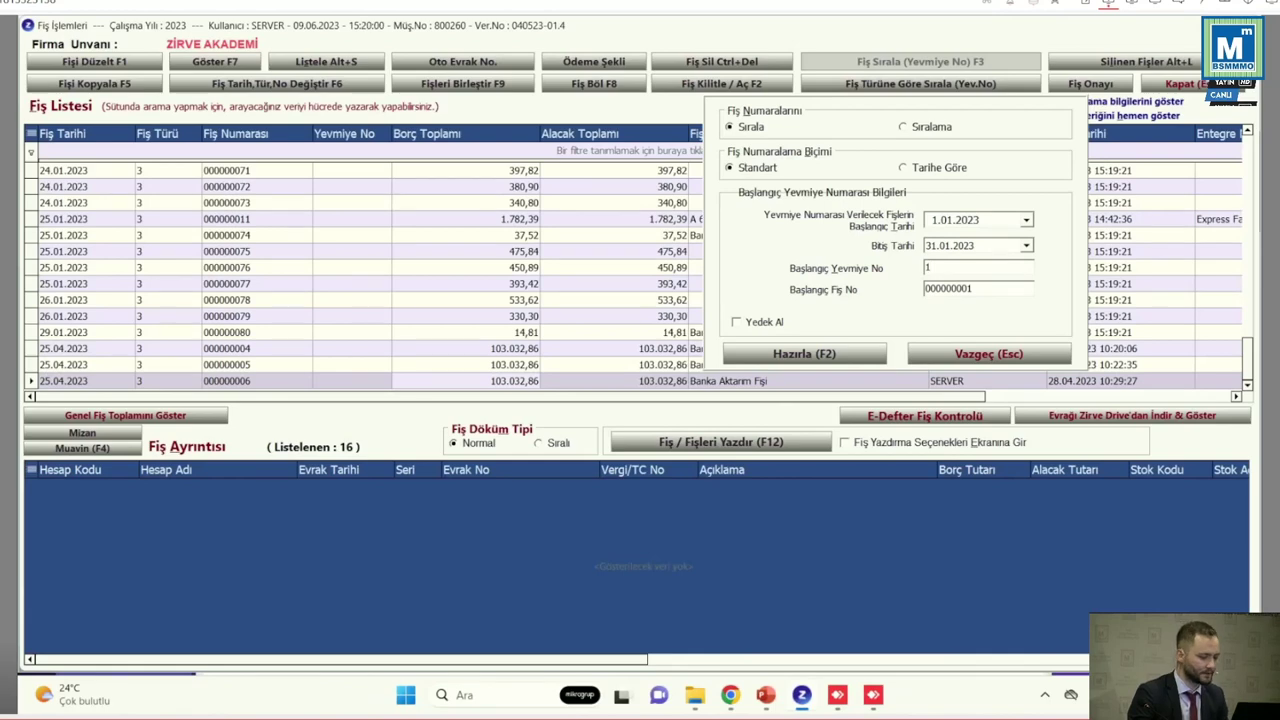
pyautogui.click(804, 353)
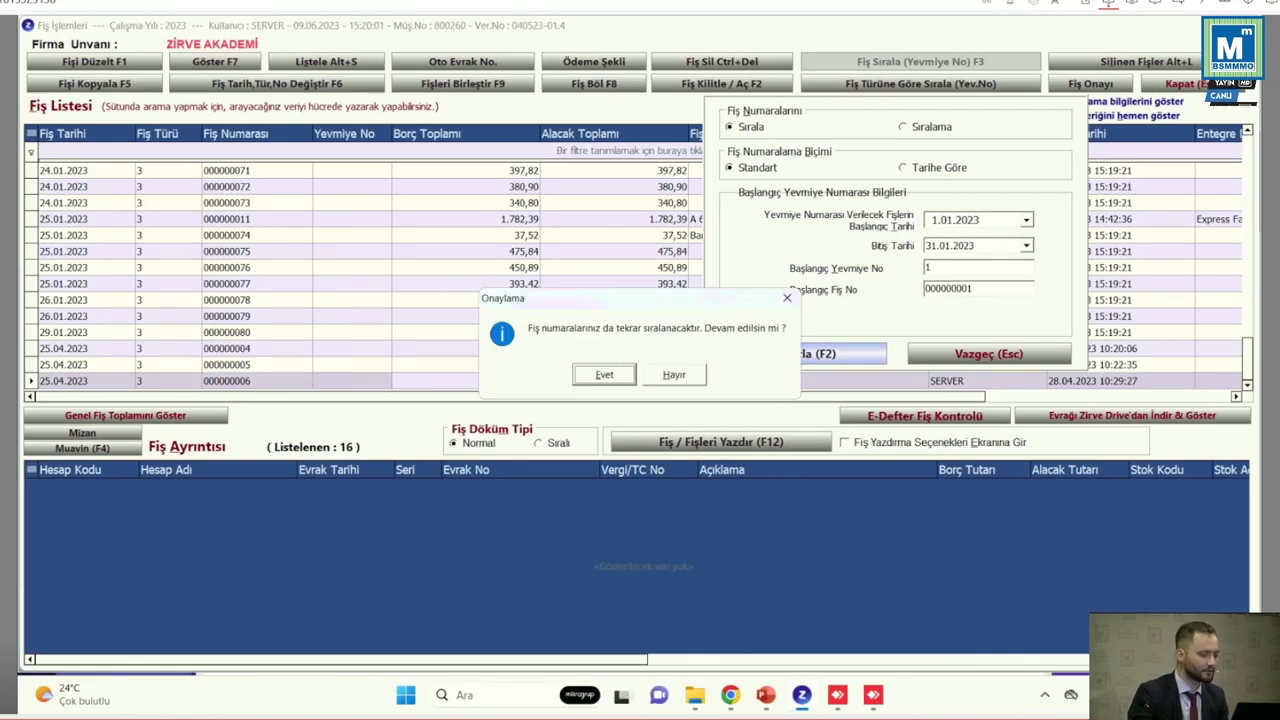
pyautogui.press('Return')
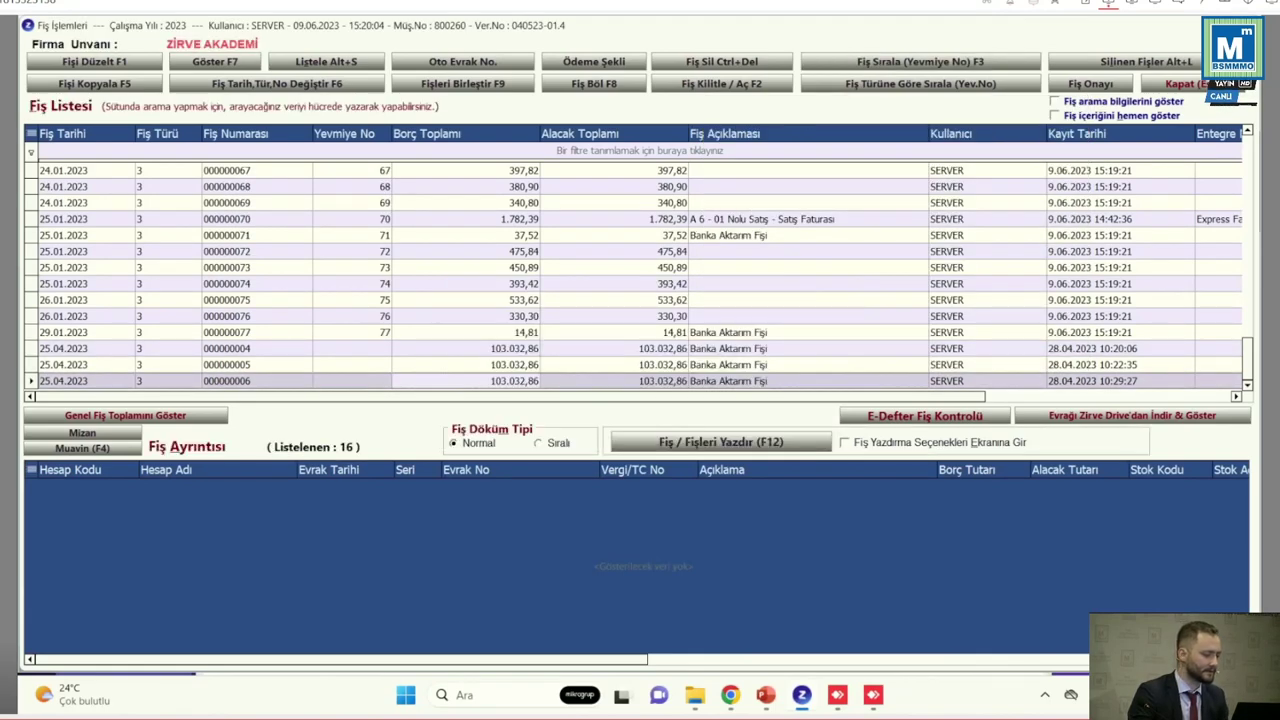
pyautogui.scroll(10, 640, 275)
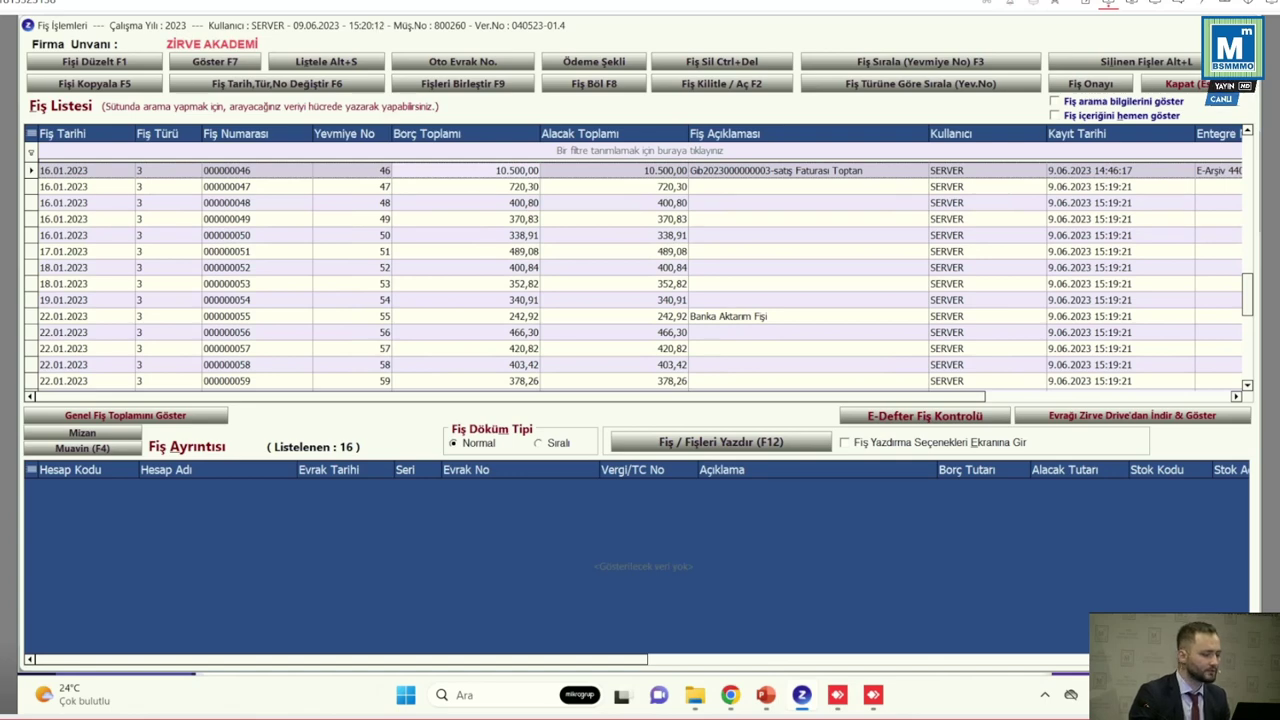
pyautogui.scroll(4, 640, 275)
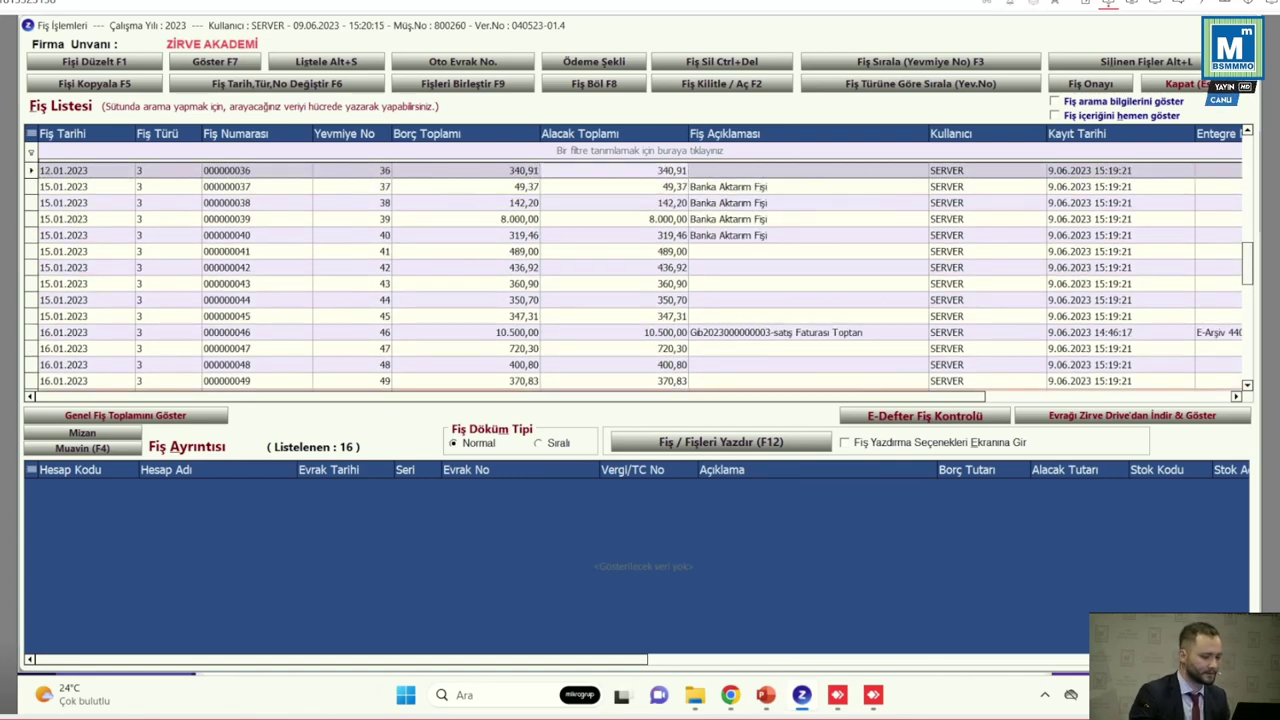
pyautogui.press('Print')
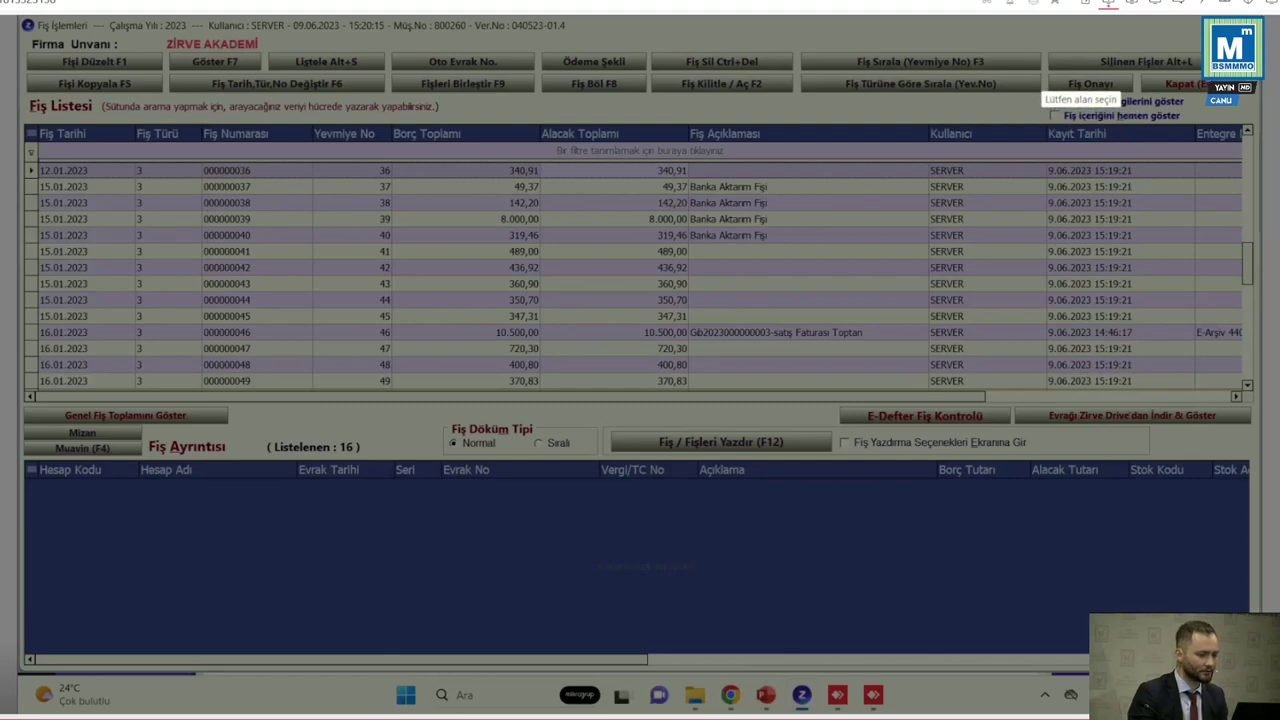
pyautogui.moveTo(1043, 71); pyautogui.dragTo(1140, 97)
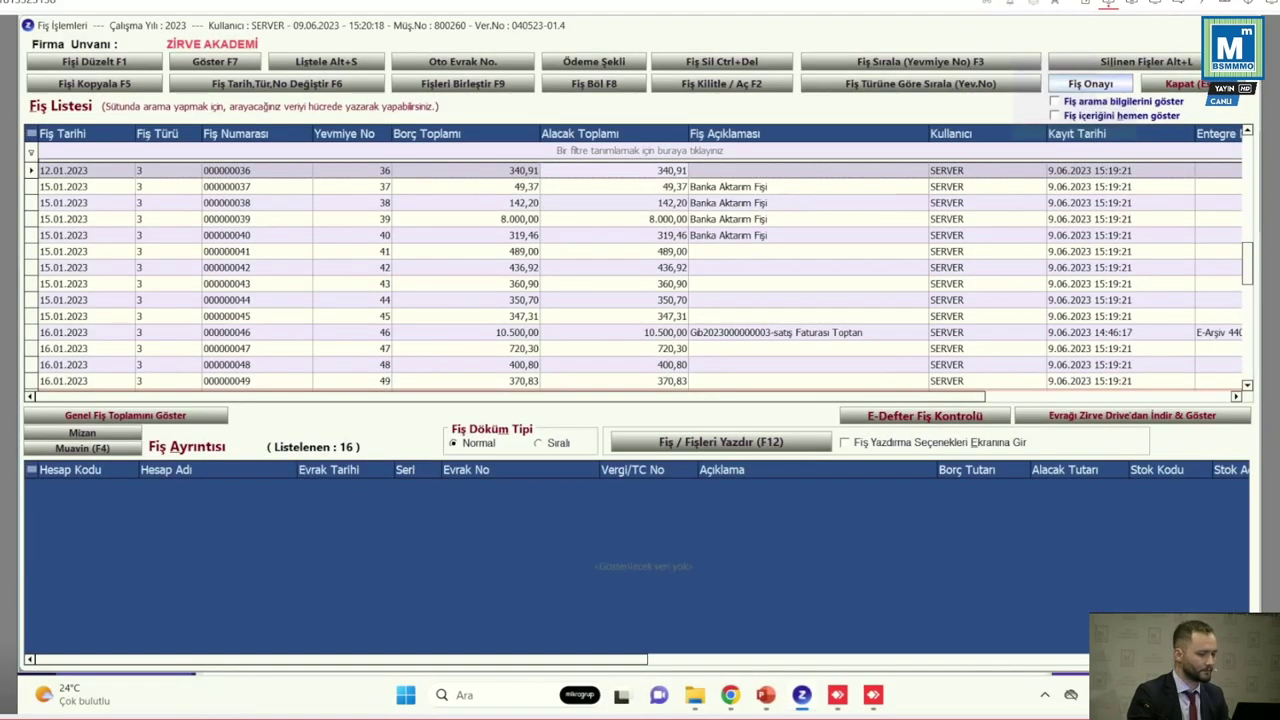
pyautogui.click(1090, 84)
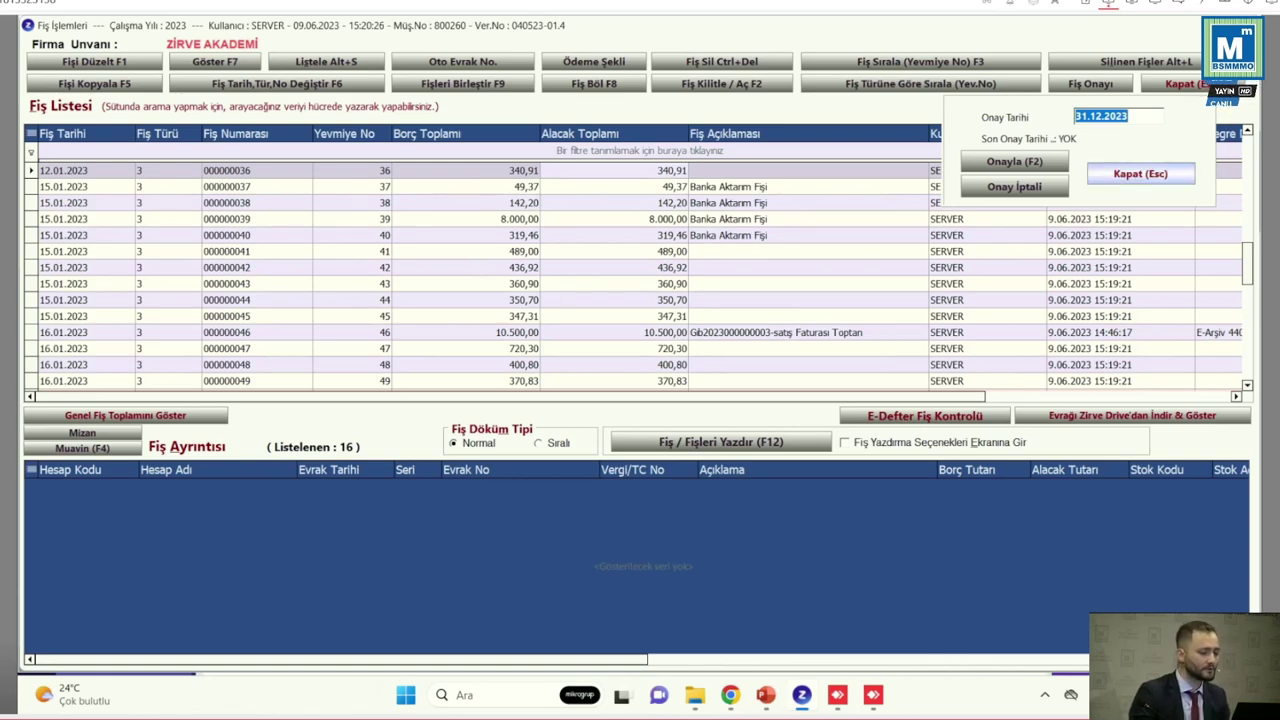
pyautogui.click(1140, 173)
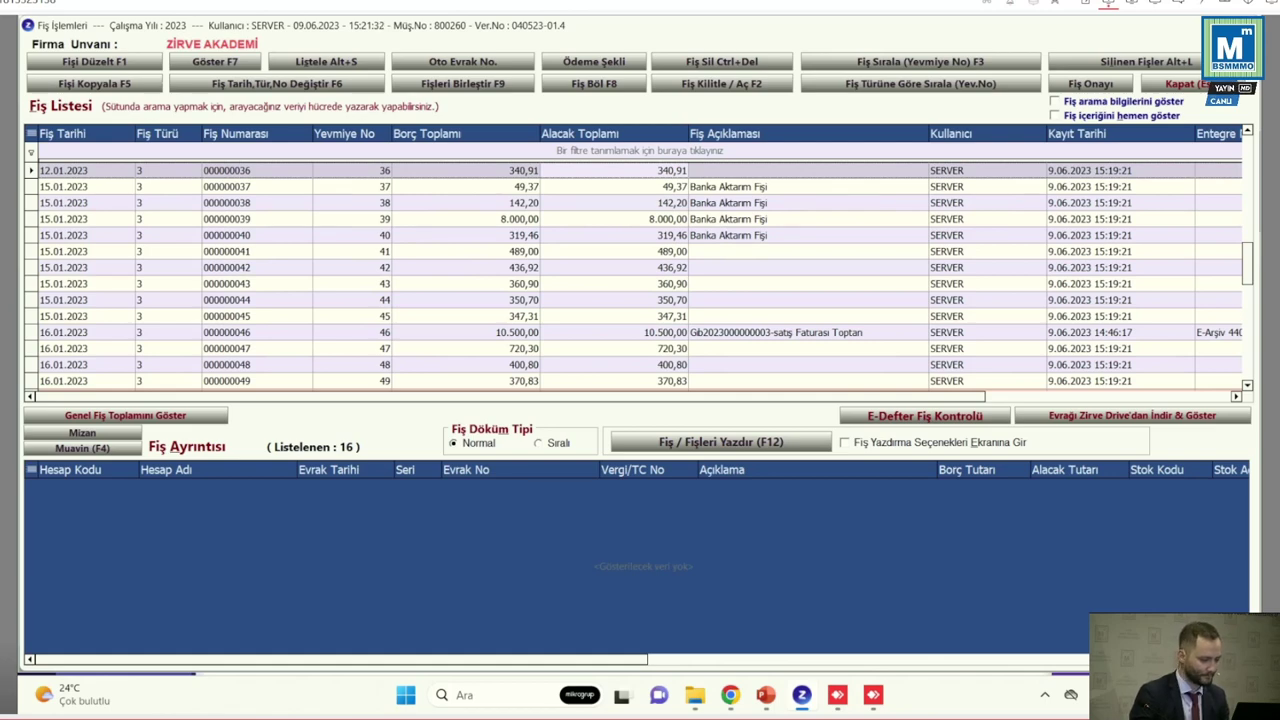
# Select journal voucher 40, then jump to the last voucher 000000006 dated 25.04.2023
pyautogui.click(400, 235)
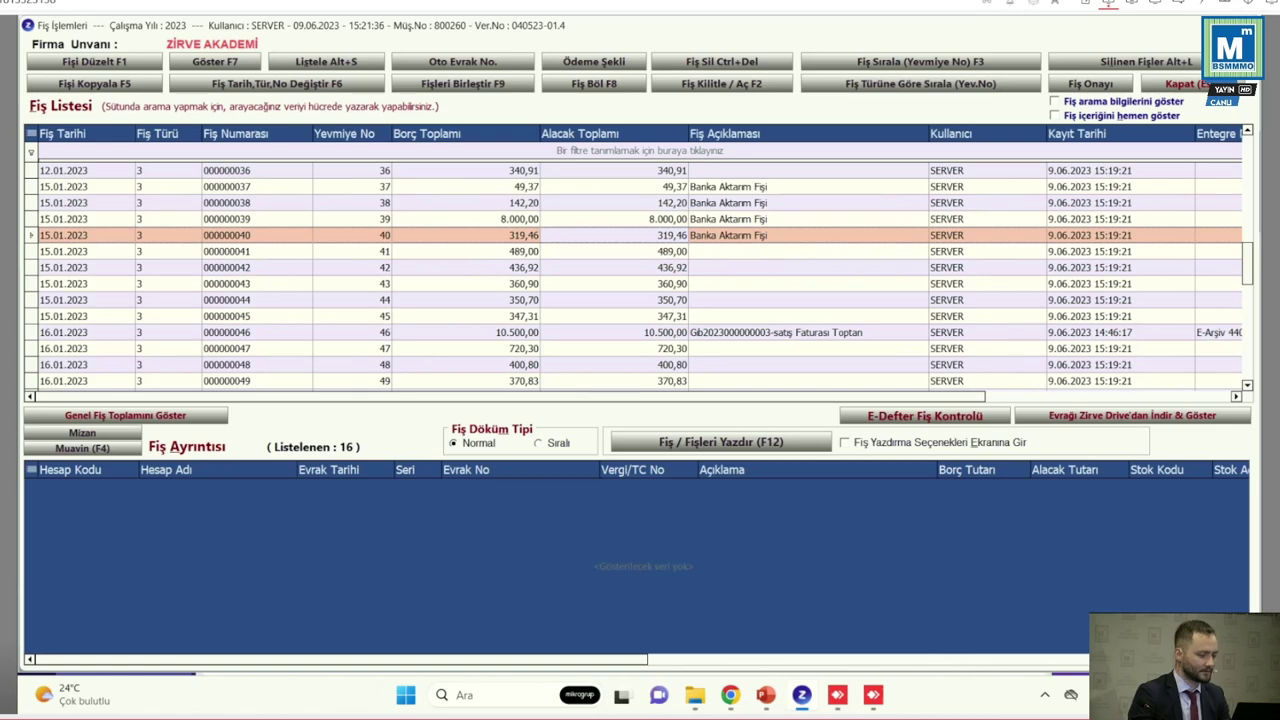
pyautogui.press('Escape')
pyautogui.press('Escape')
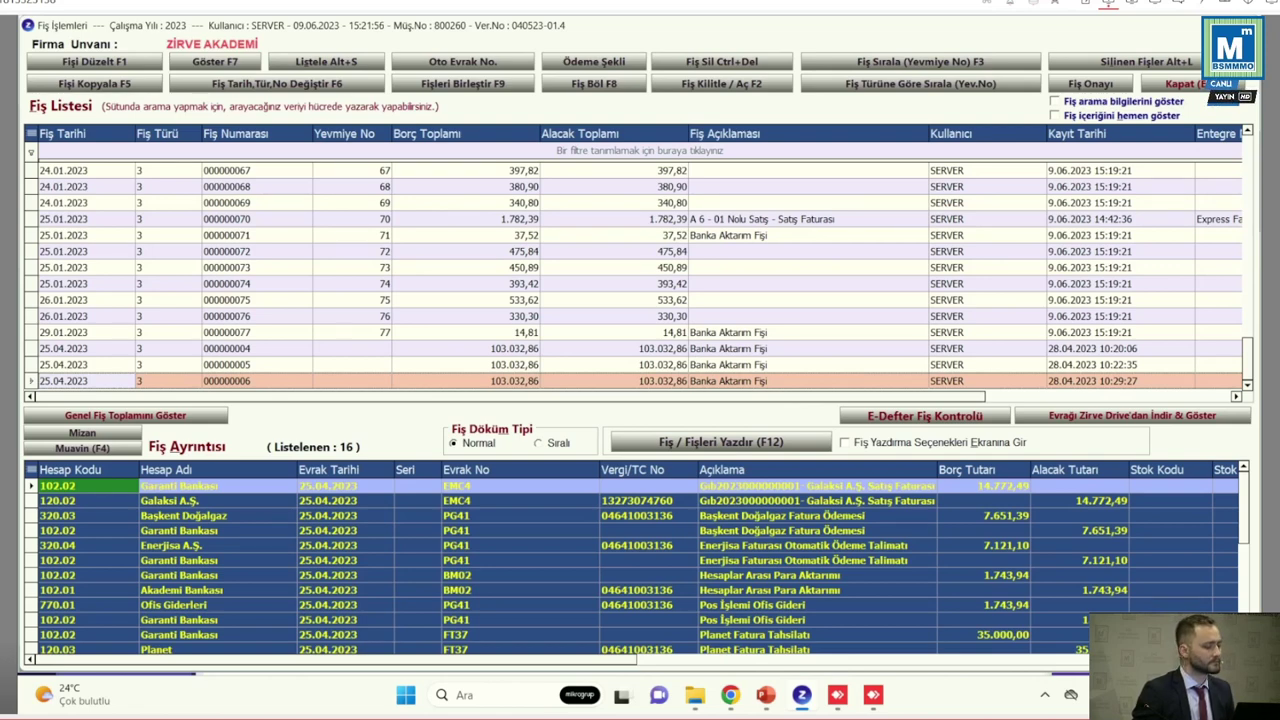
# Limit Oto Evrak No. to selected vouchers only, close it, and close Fiş Listesi
pyautogui.click(462, 61)
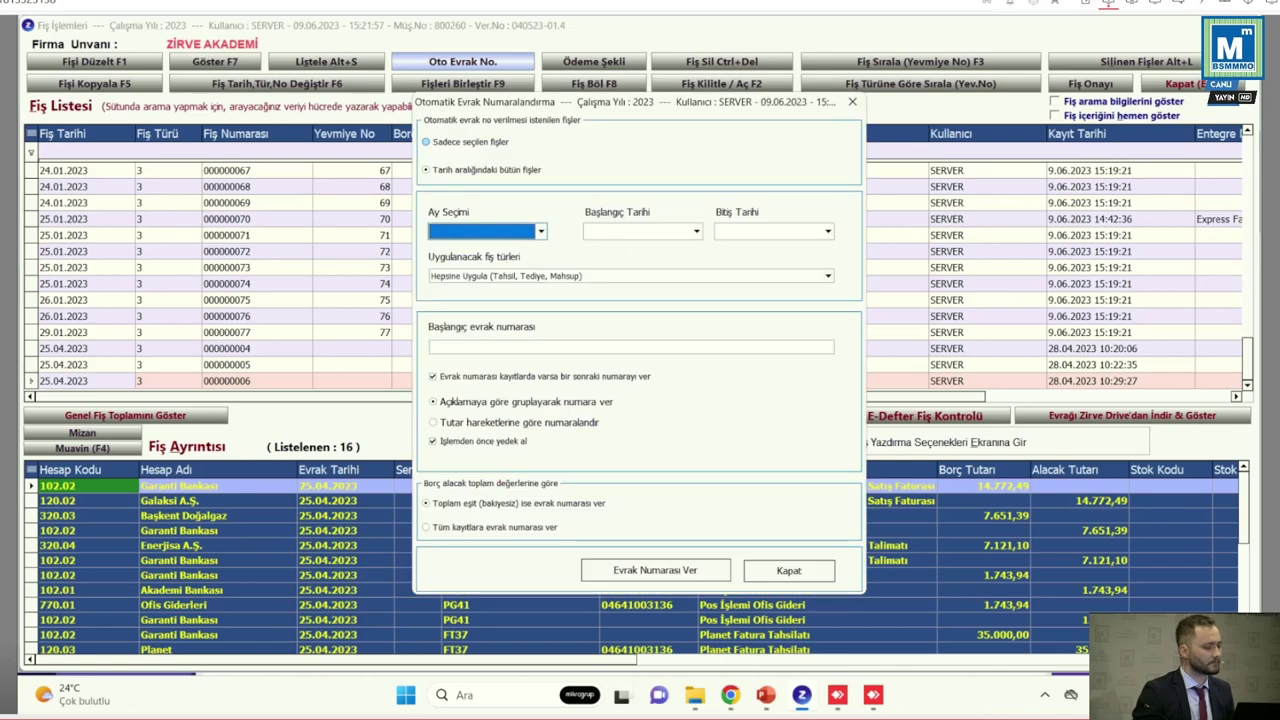
pyautogui.click(468, 142)
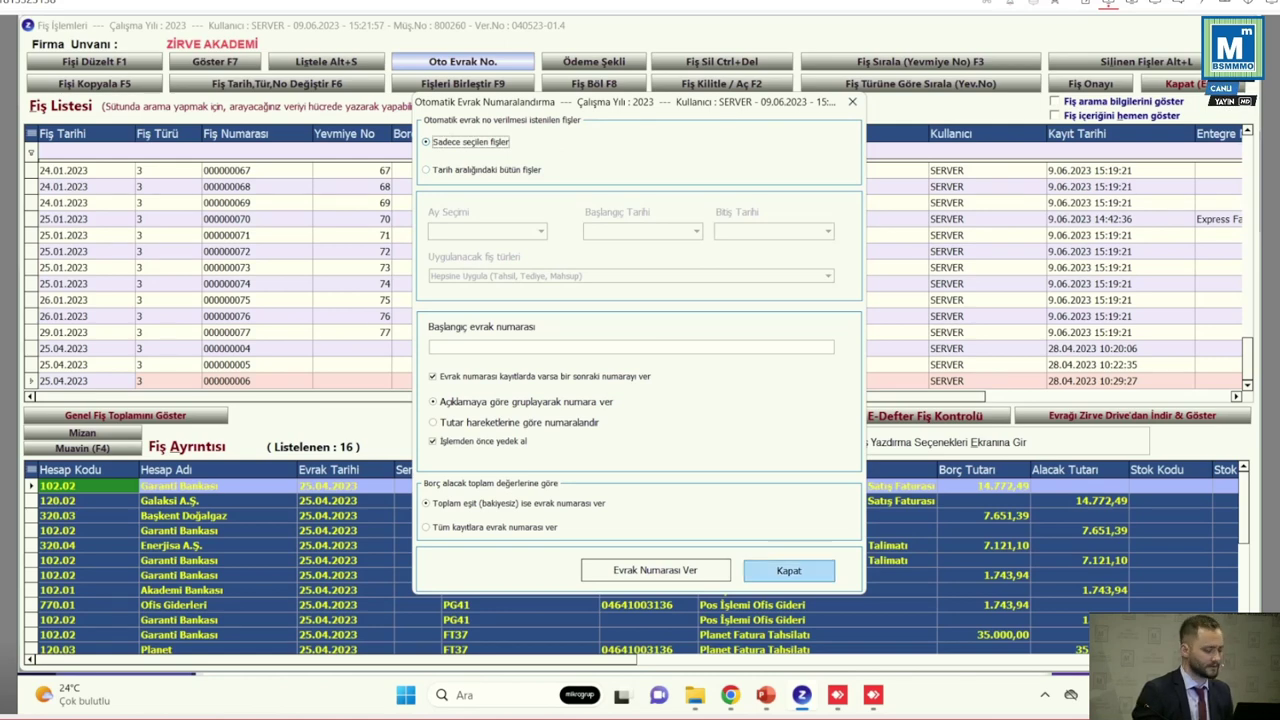
pyautogui.click(788, 570)
pyautogui.press('Escape')
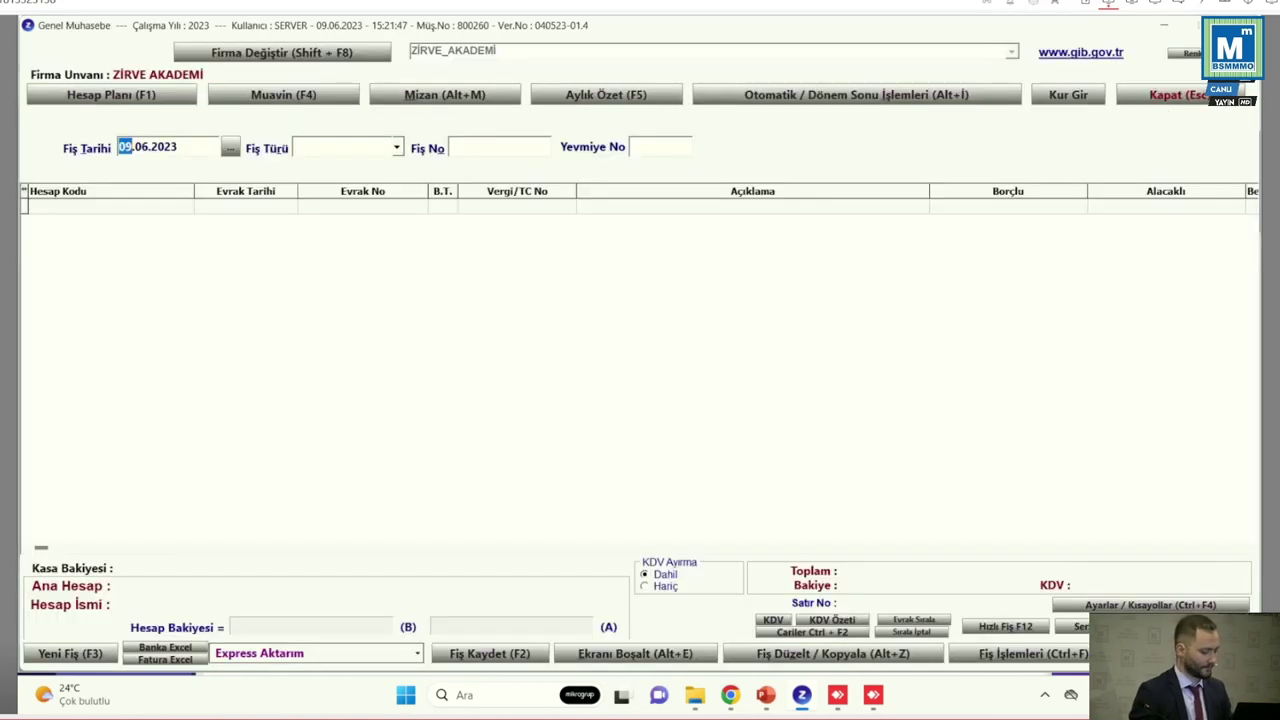
# Close the Genel Muhasebe voucher entry screen and open the E-Defter section
pyautogui.press('Escape')
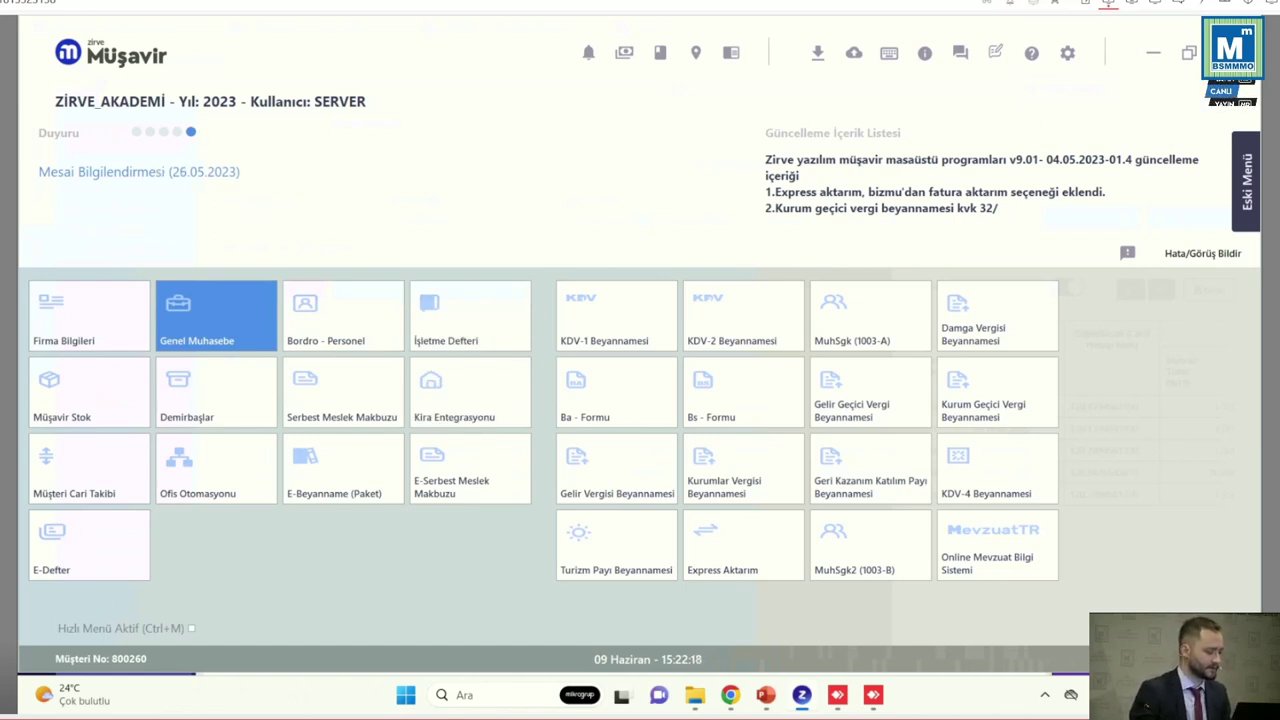
pyautogui.press('Down')
pyautogui.press('Down')
pyautogui.press('Down')
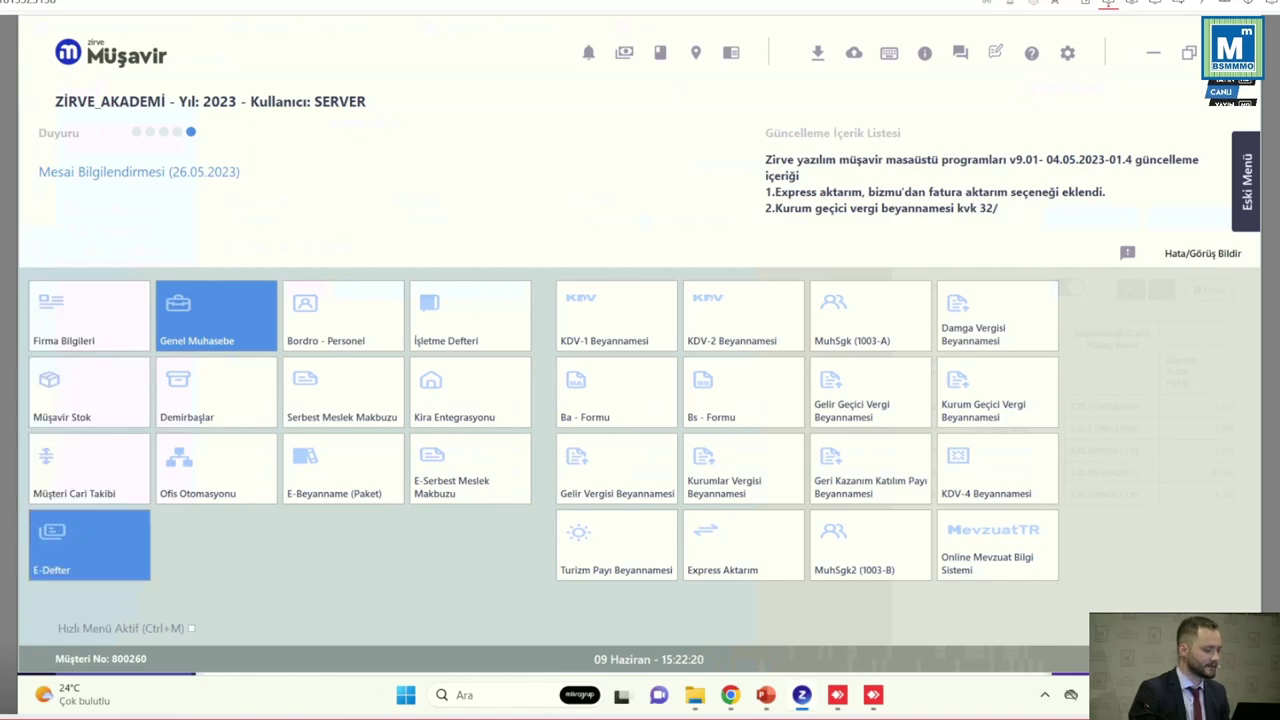
pyautogui.press('Return')
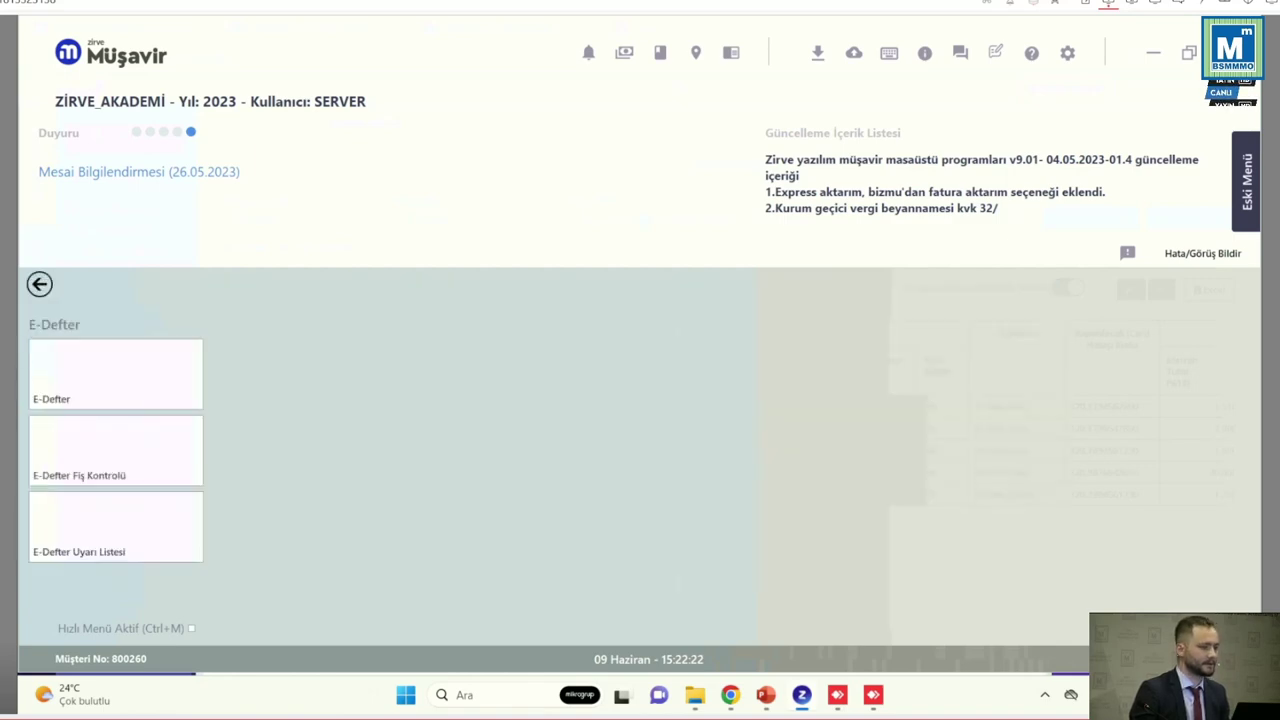
# Launch Zirve e-Defter and decline downloading the GİB storage service application
pyautogui.press('super+d')
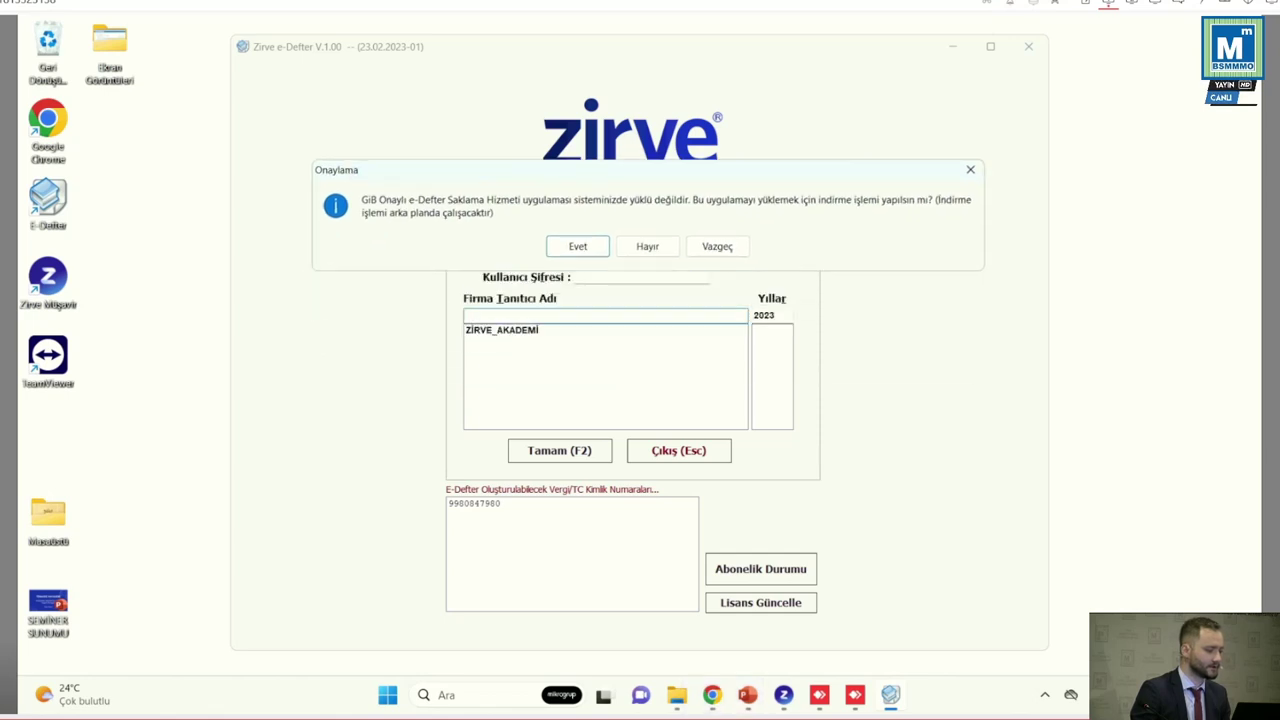
pyautogui.press('Tab')
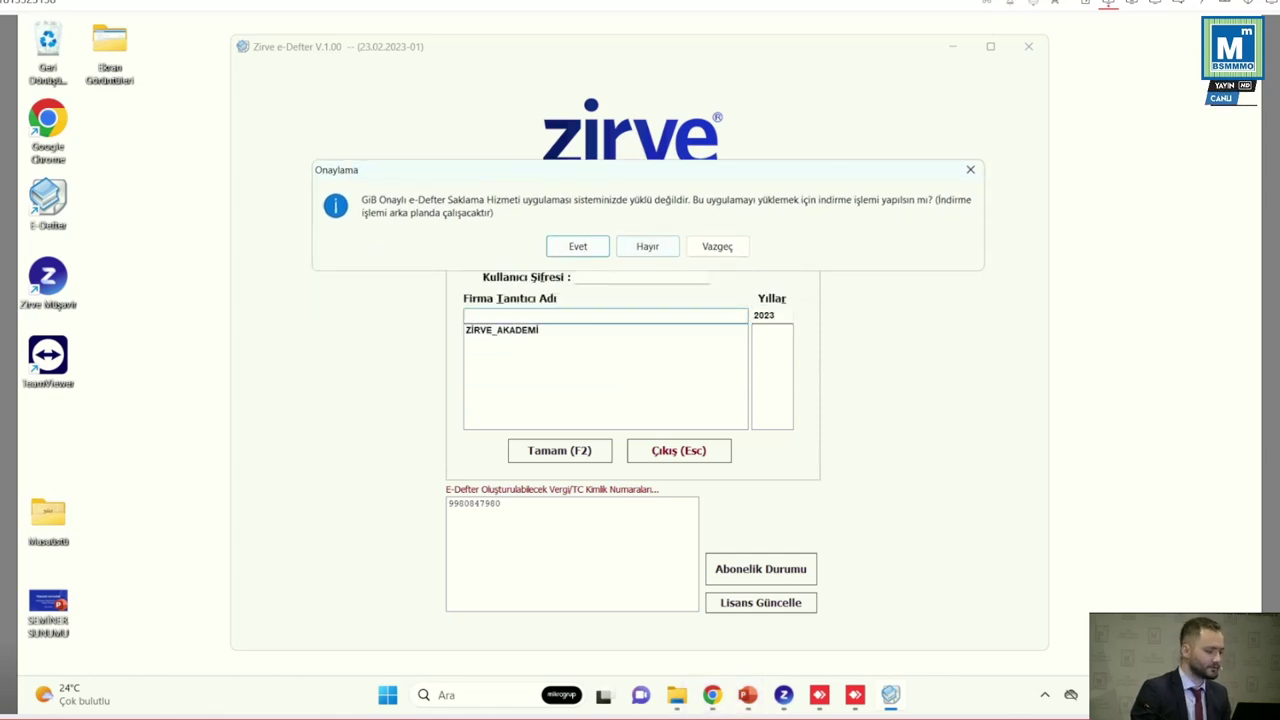
pyautogui.press('Return')
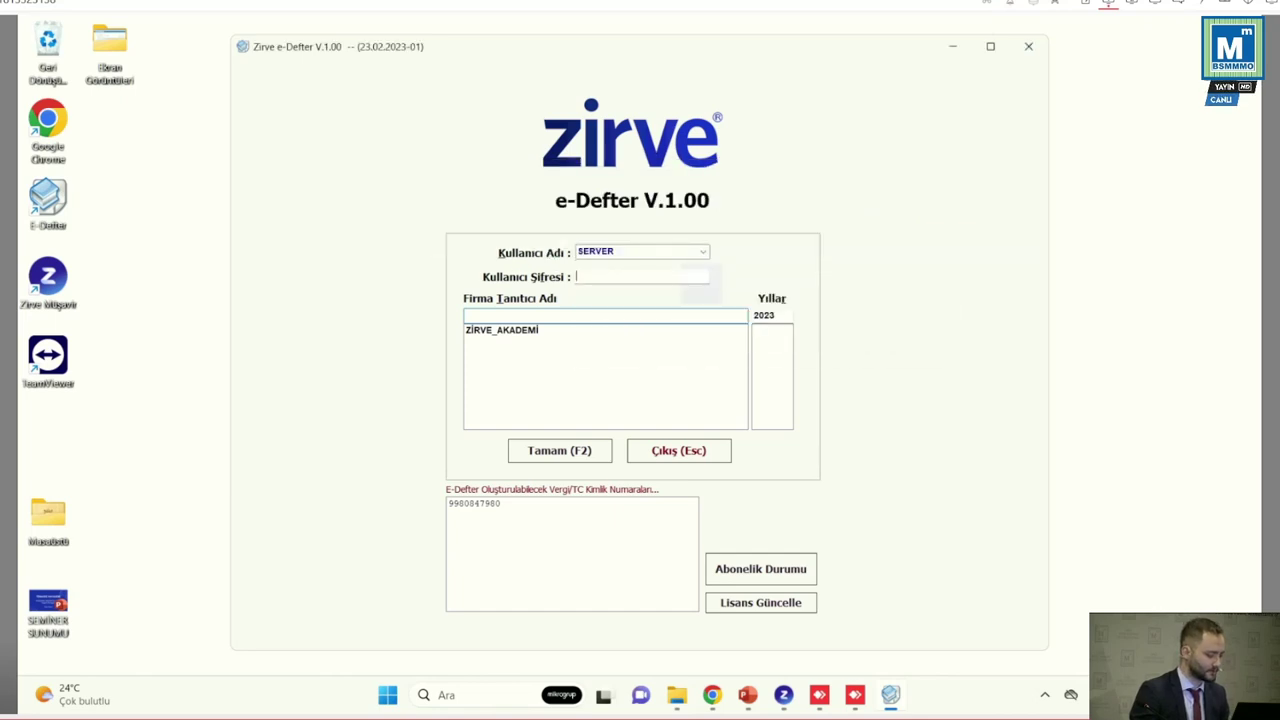
# Log in to ZİRVE_AKADEMİ's 2023 books with the password and dismiss the Önemli Duyuru announcement
pyautogui.write('1')
pyautogui.press('Return')
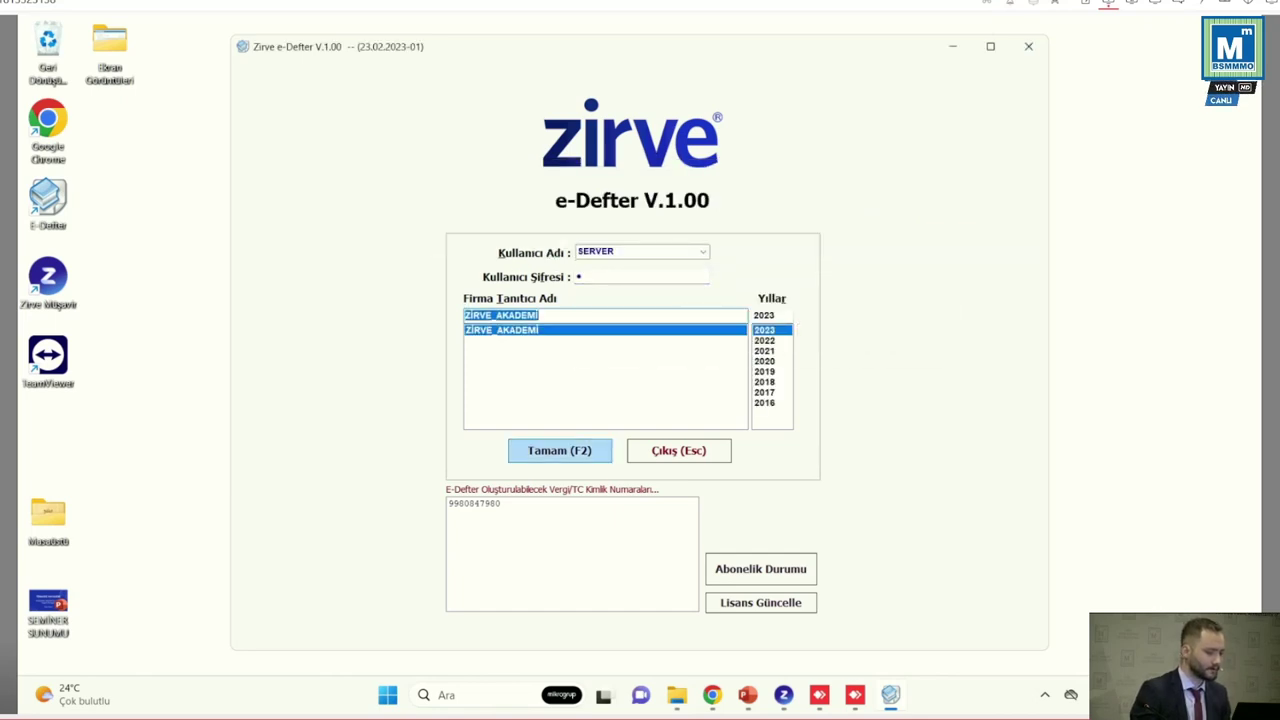
pyautogui.press('Return')
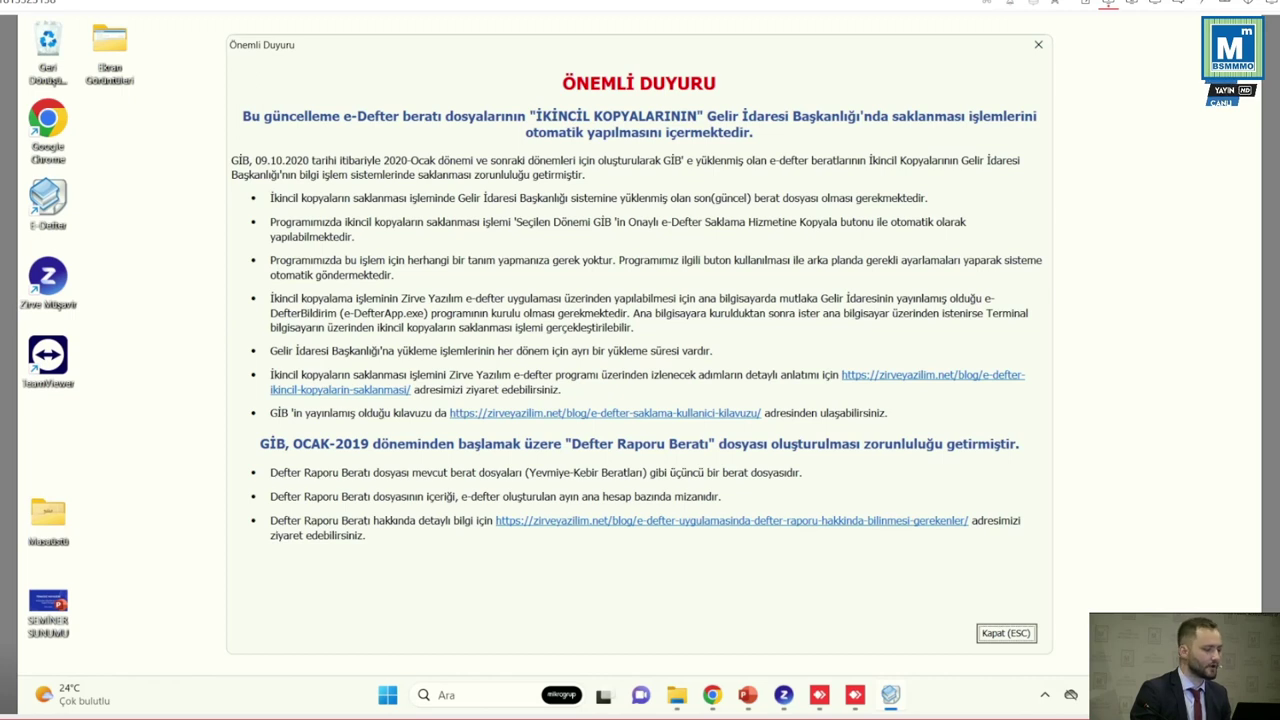
pyautogui.press('Escape')
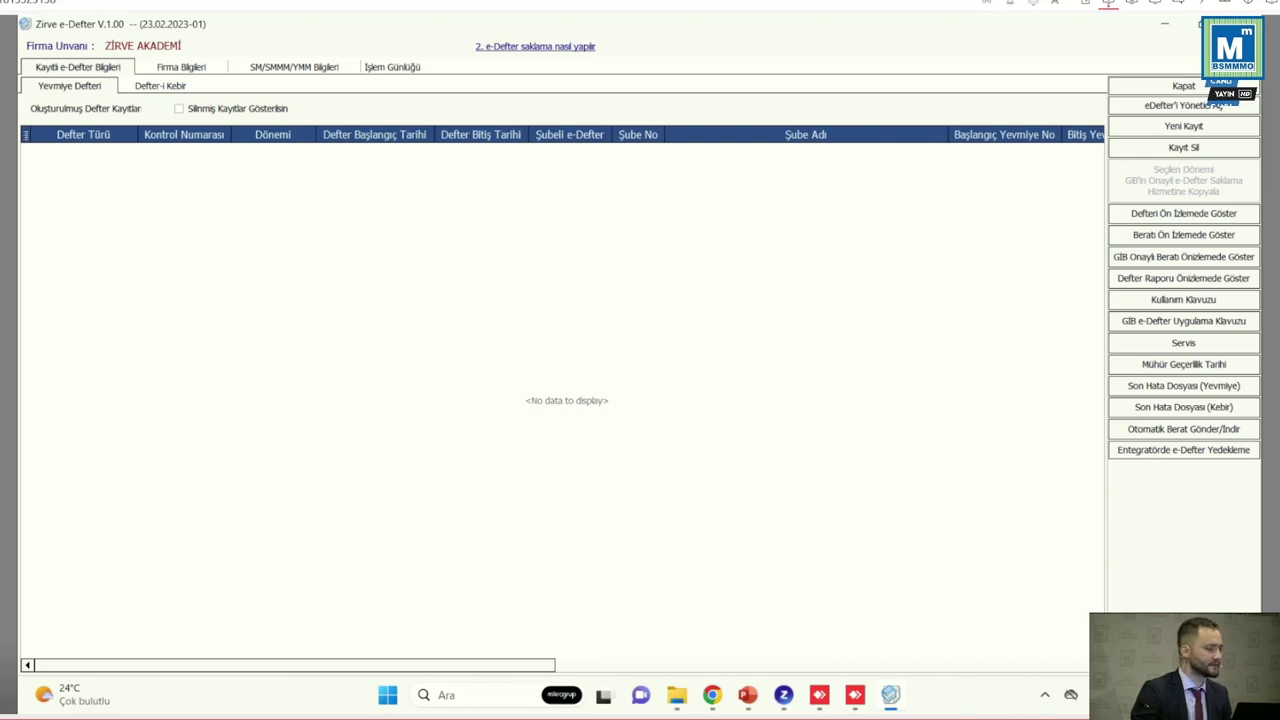
# Replace ZİRVE AKADEMİ's Posta Kodu with 06100 on the Firma Bilgileri tab
pyautogui.press('Print')
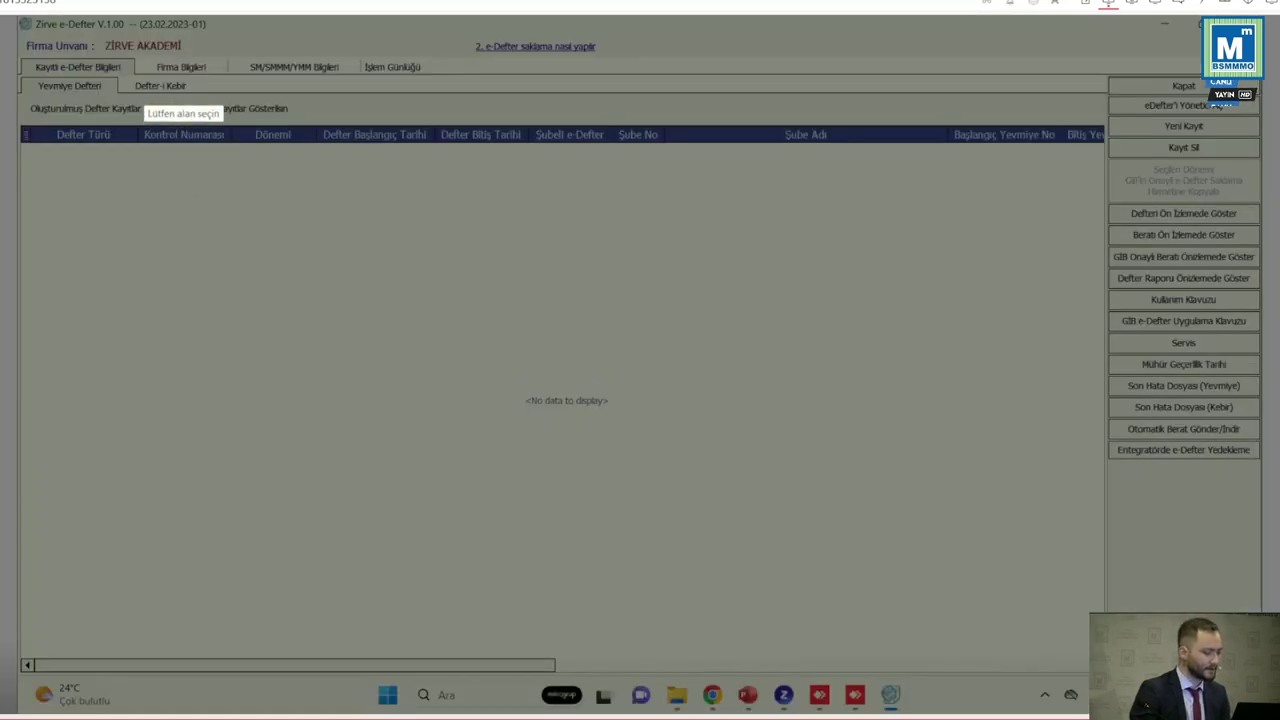
pyautogui.moveTo(133, 77); pyautogui.dragTo(366, 56)
pyautogui.click(181, 66)
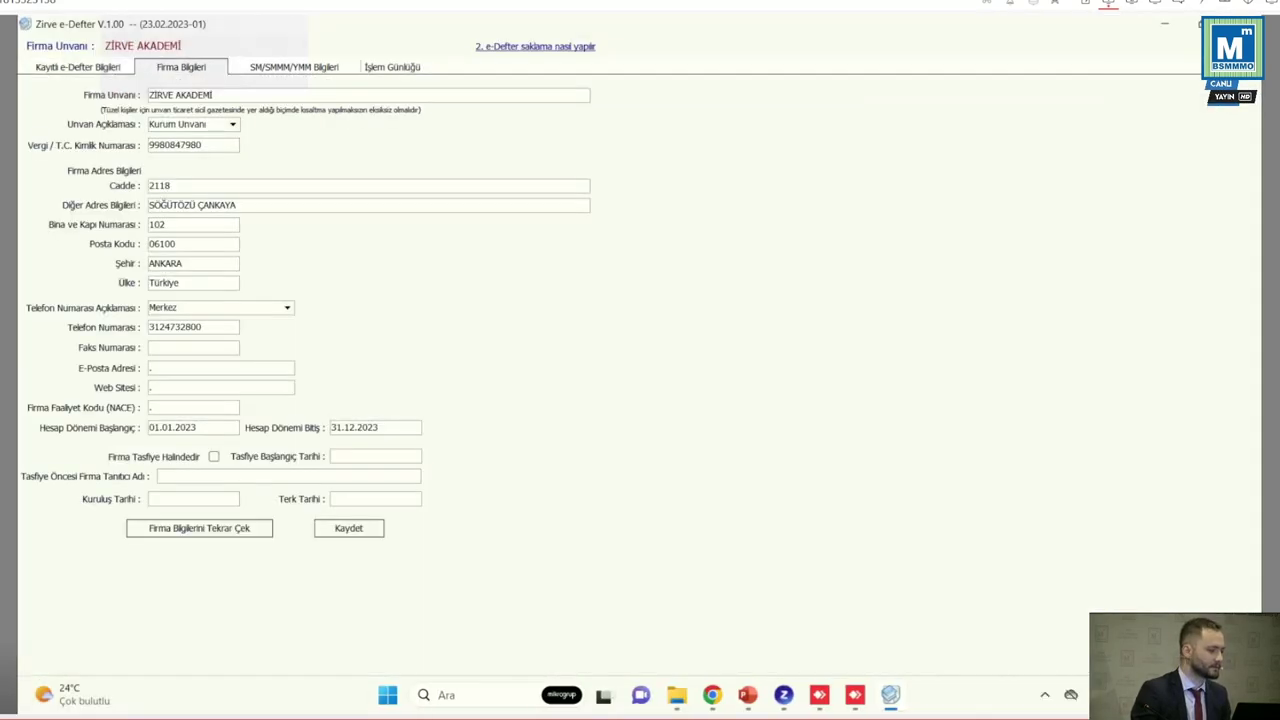
pyautogui.click(294, 66)
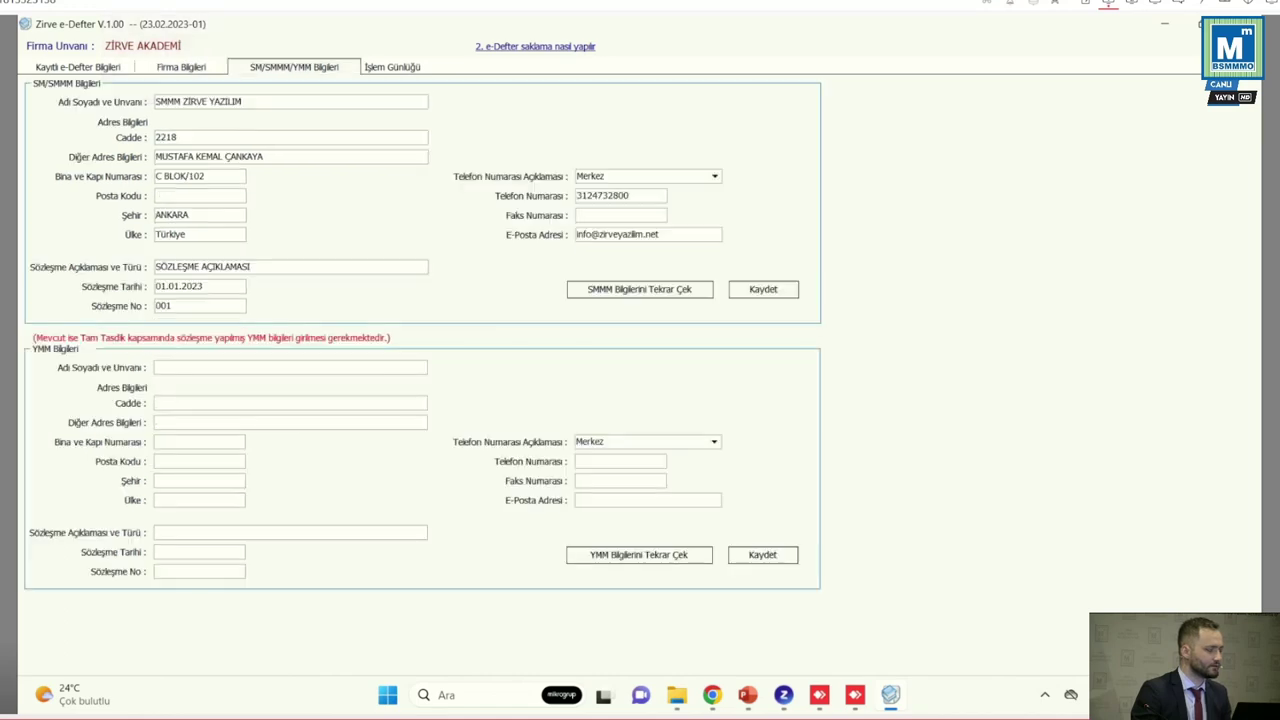
pyautogui.click(181, 66)
pyautogui.hotkey('ctrl', 'a')
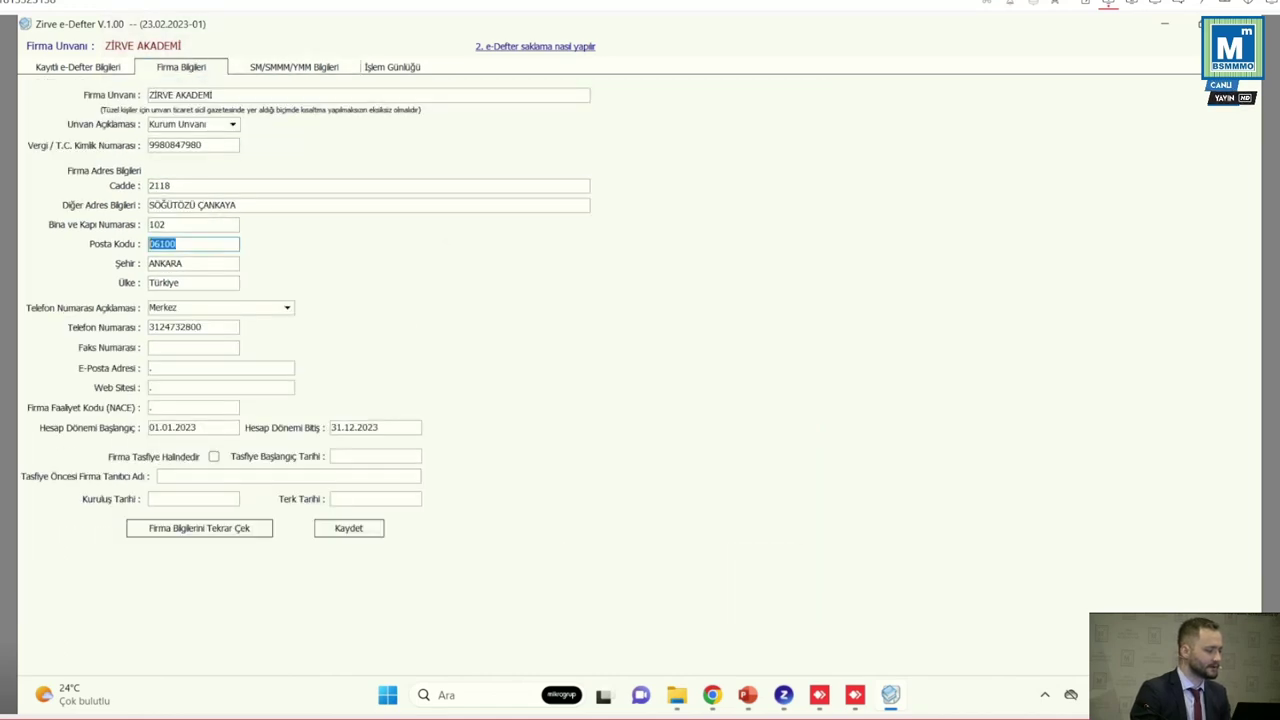
pyautogui.press('BackSpace')
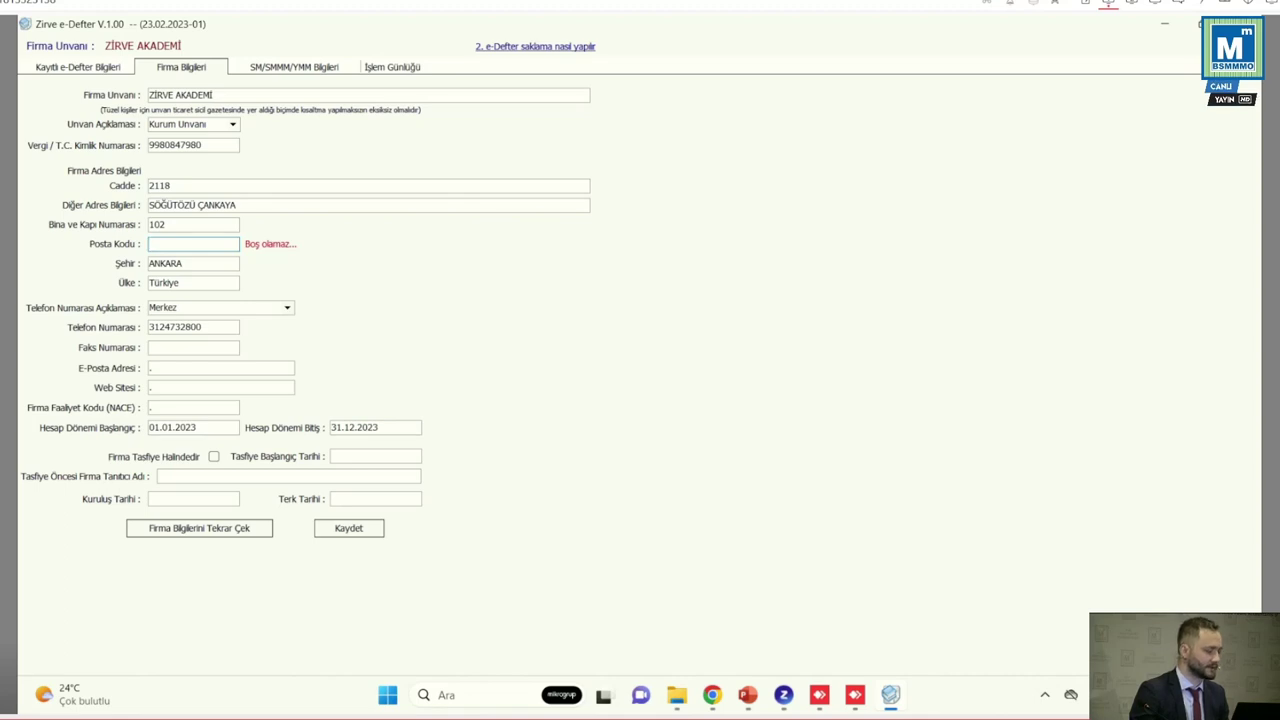
pyautogui.write('06100')
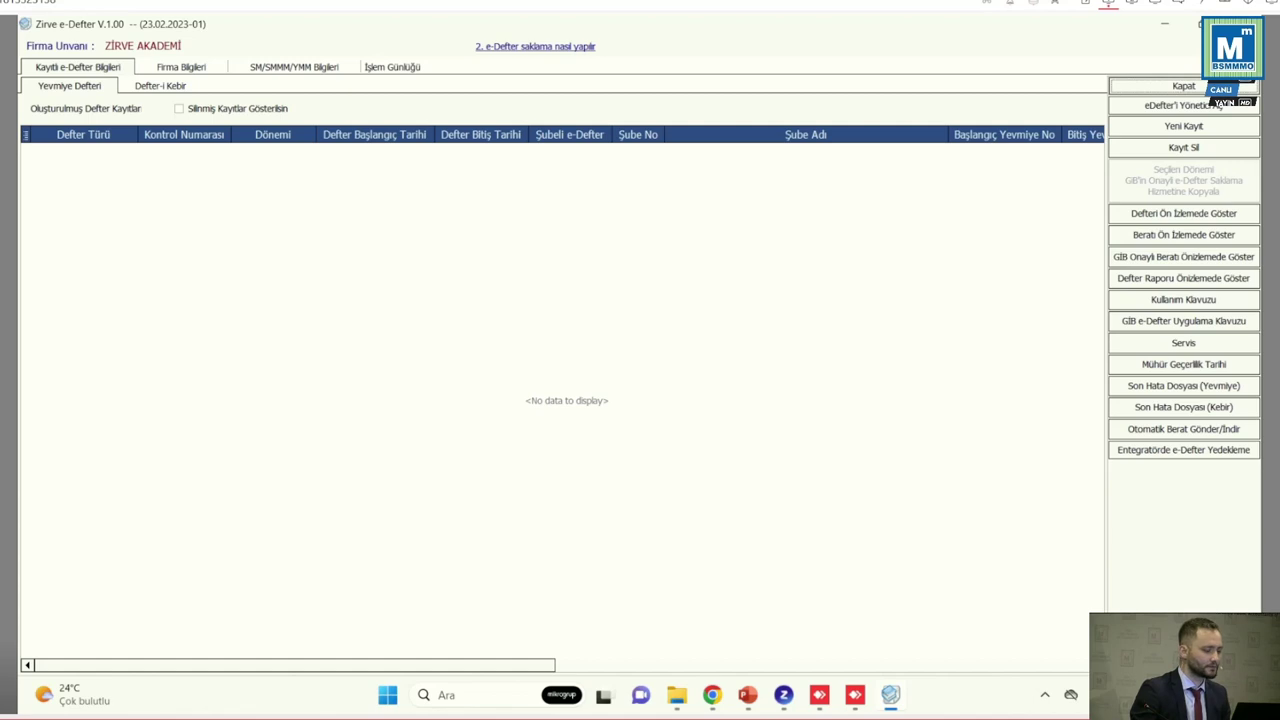
# Start a new e-Defter record with Yeni Kayıt, retrying after closing the seal window
pyautogui.press('Print')
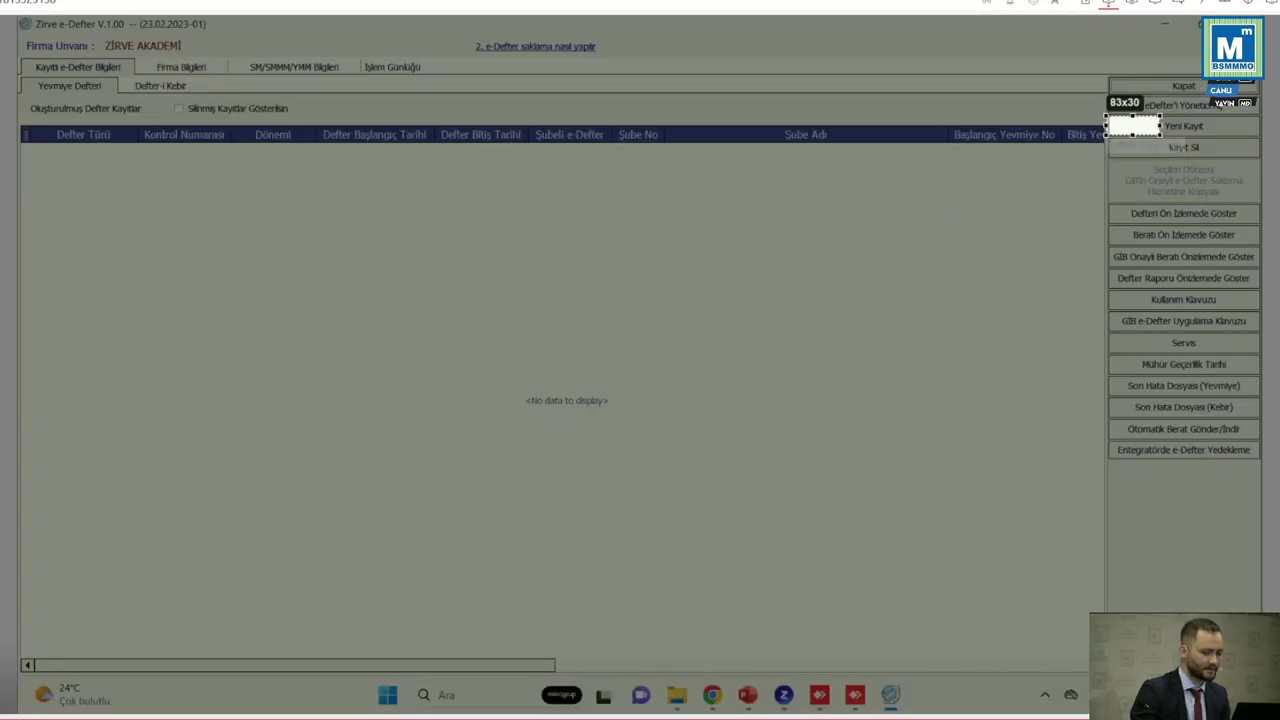
pyautogui.moveTo(1106, 114); pyautogui.dragTo(1260, 140)
pyautogui.click(1184, 126)
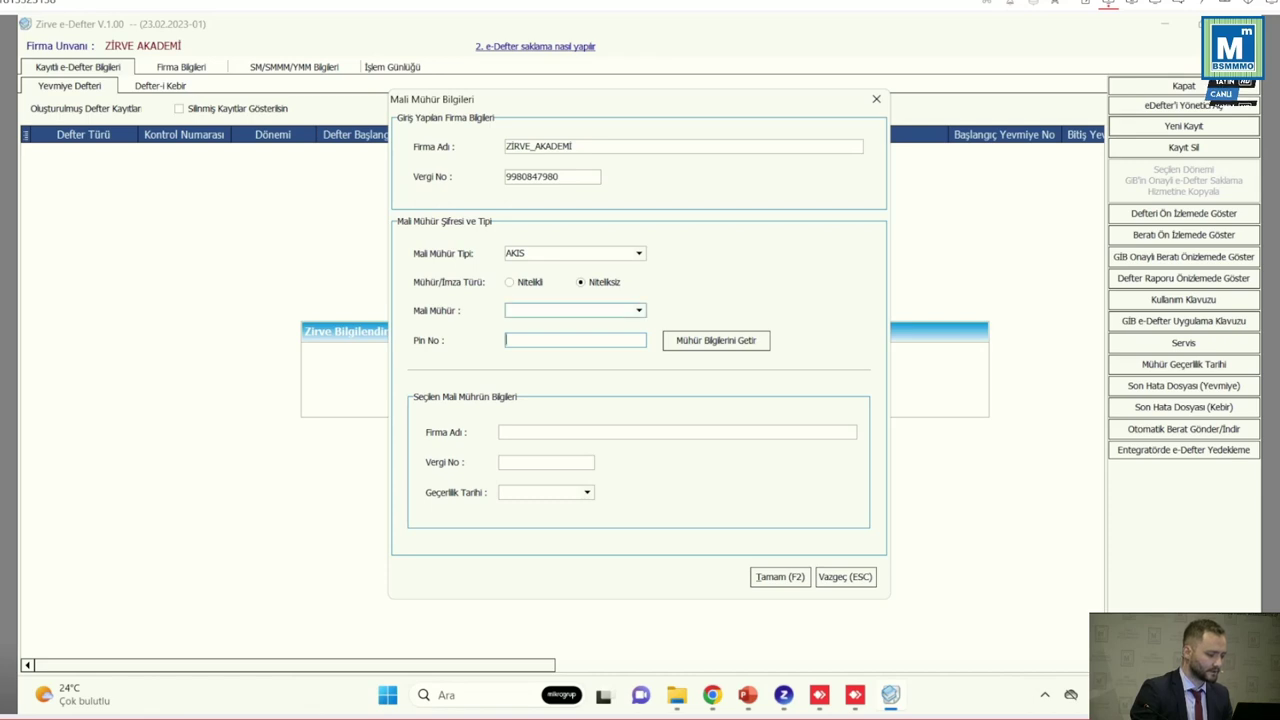
pyautogui.click(876, 99)
pyautogui.click(1183, 126)
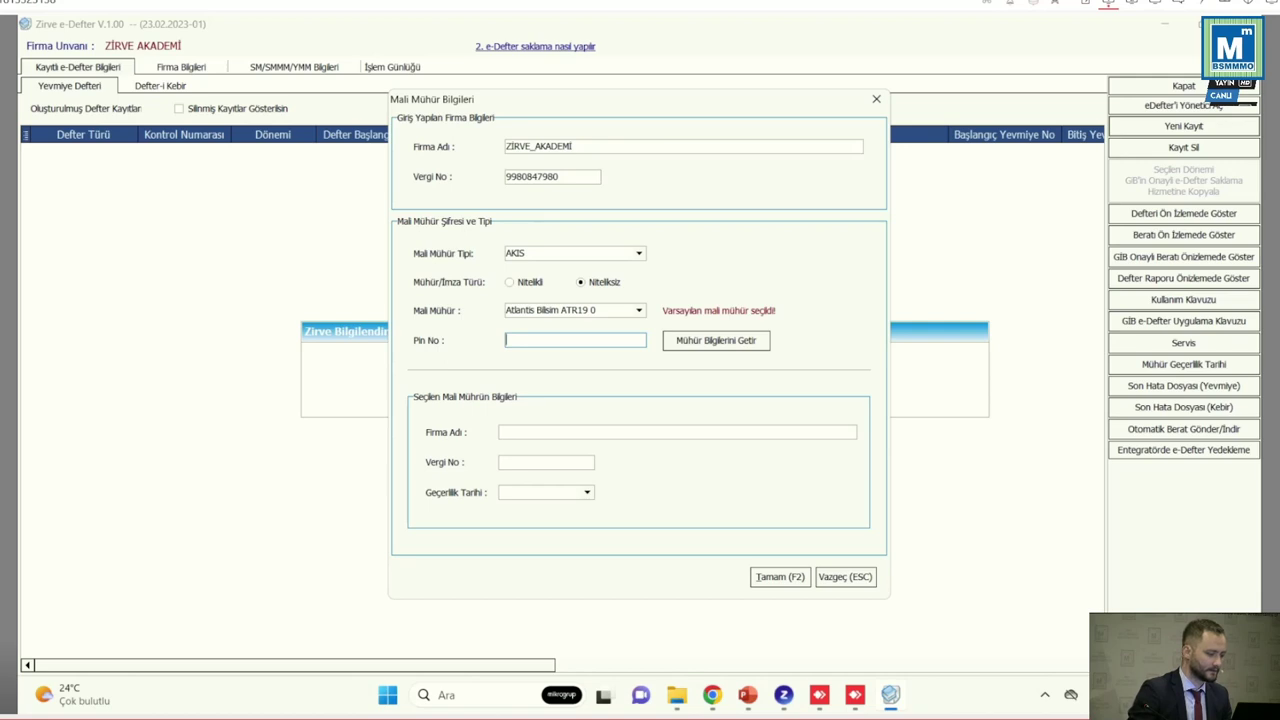
# Enter the seal PIN, fetch the AKIS seal details, and confirm with F2
pyautogui.write('*****')
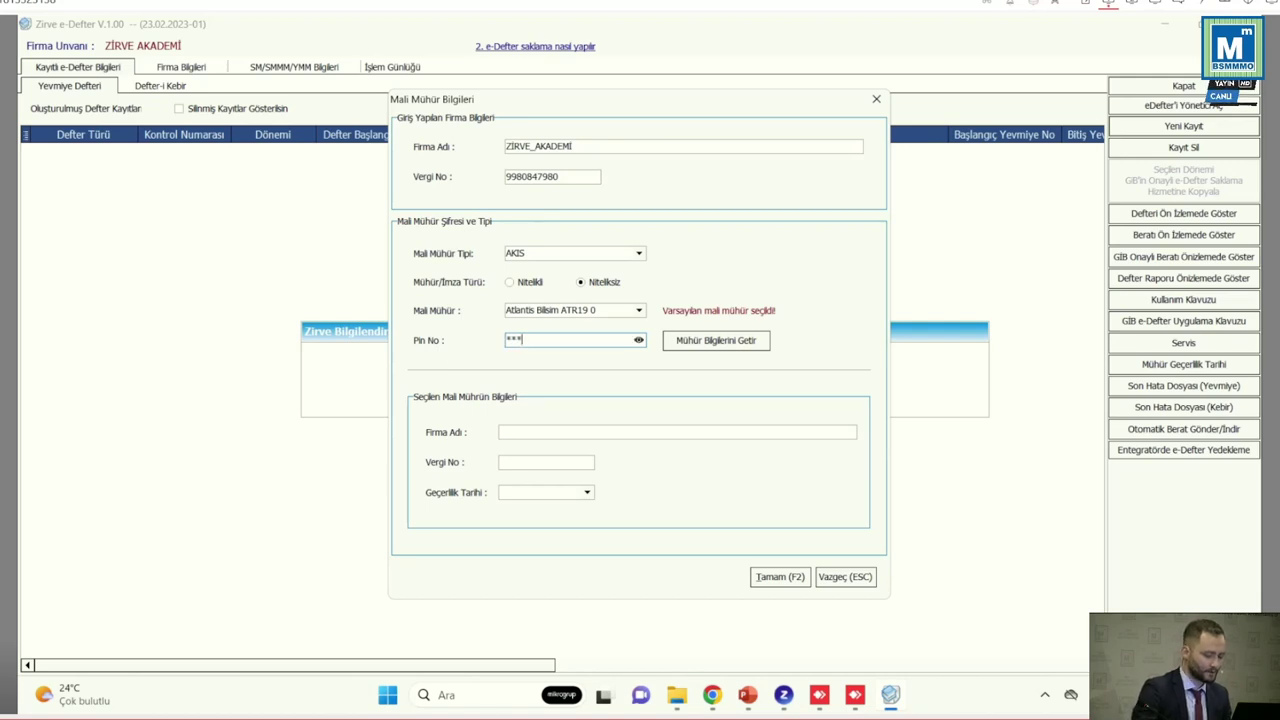
pyautogui.write('*')
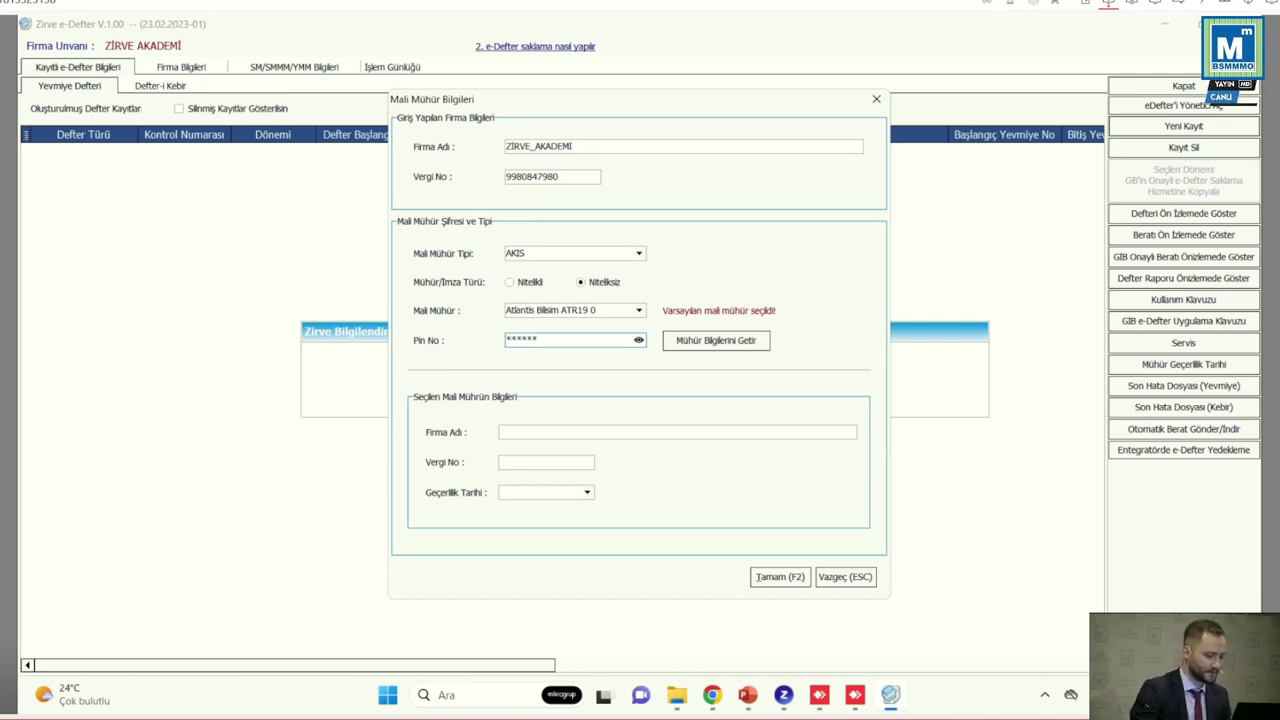
pyautogui.press('Return')
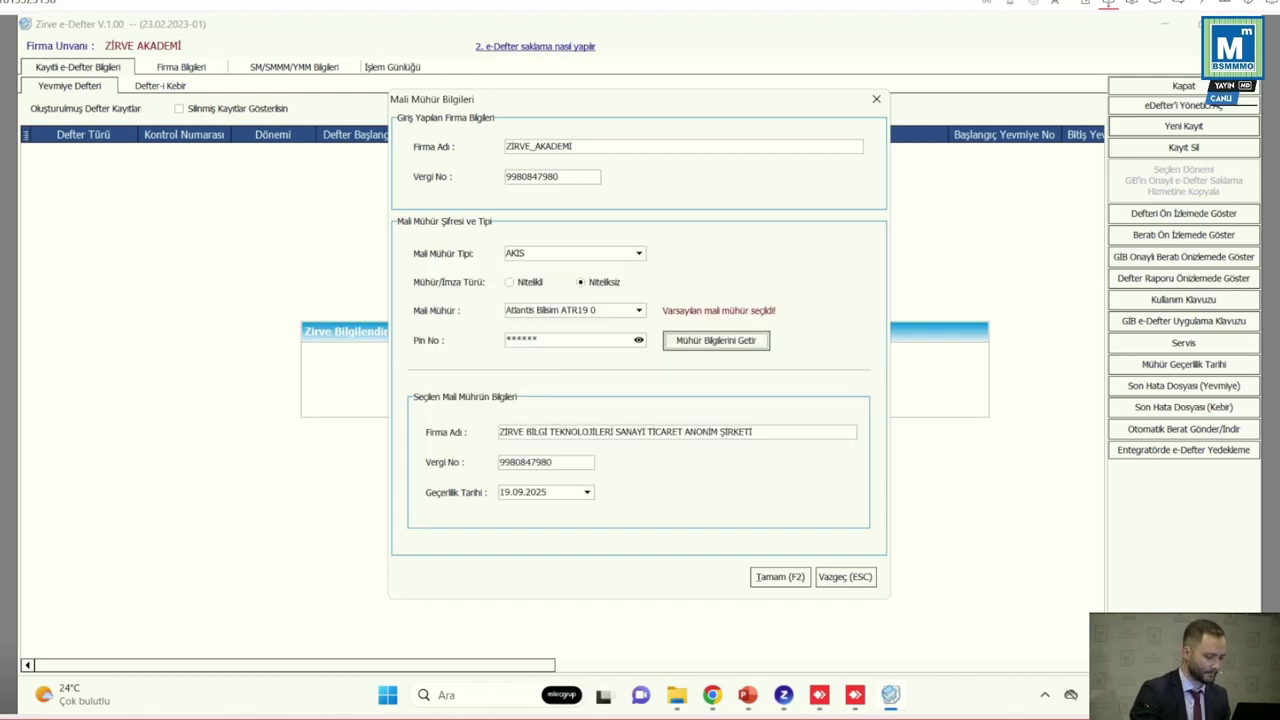
pyautogui.press('super+shift+s')
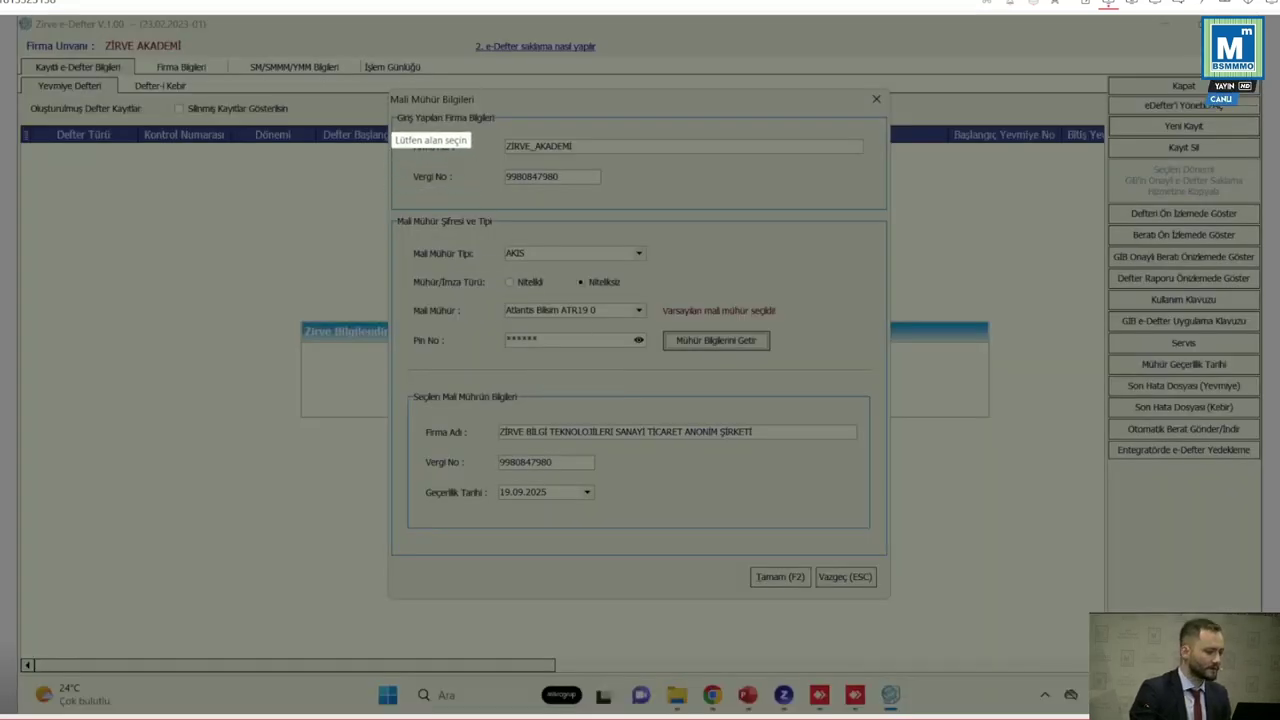
pyautogui.moveTo(391, 111); pyautogui.dragTo(885, 214)
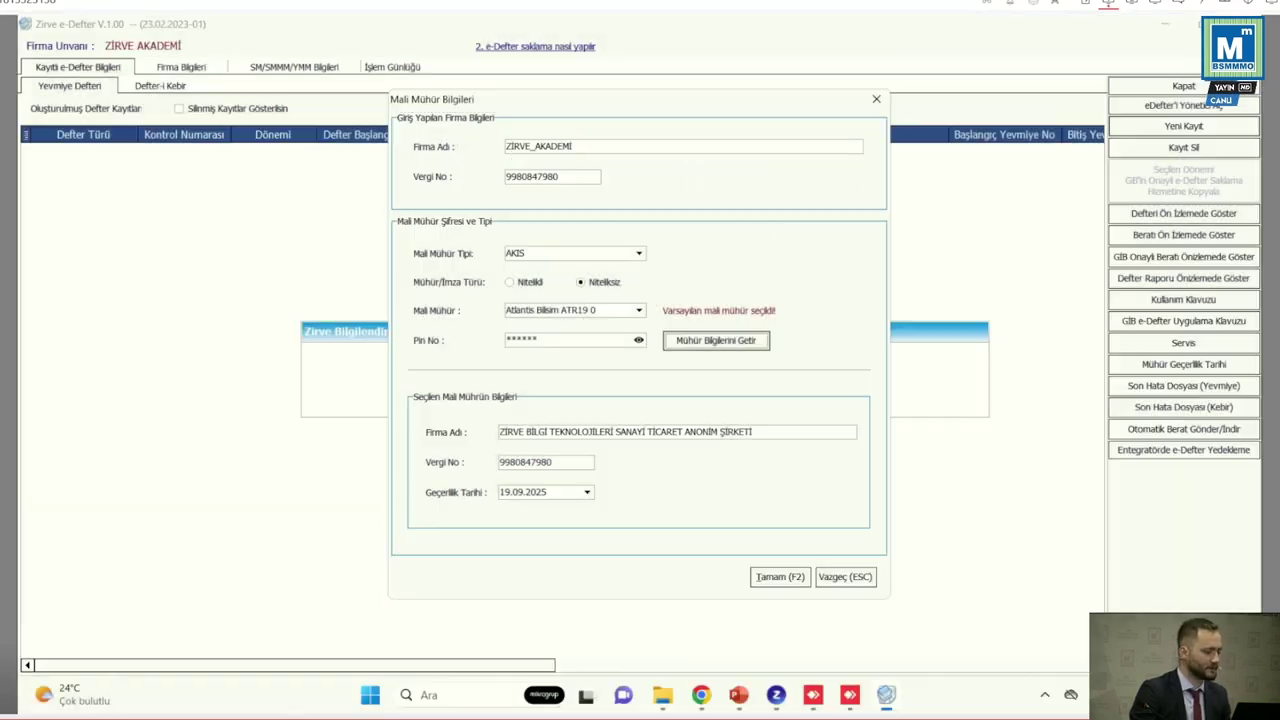
pyautogui.press('super+shift+s')
pyautogui.moveTo(397, 389); pyautogui.dragTo(877, 526)
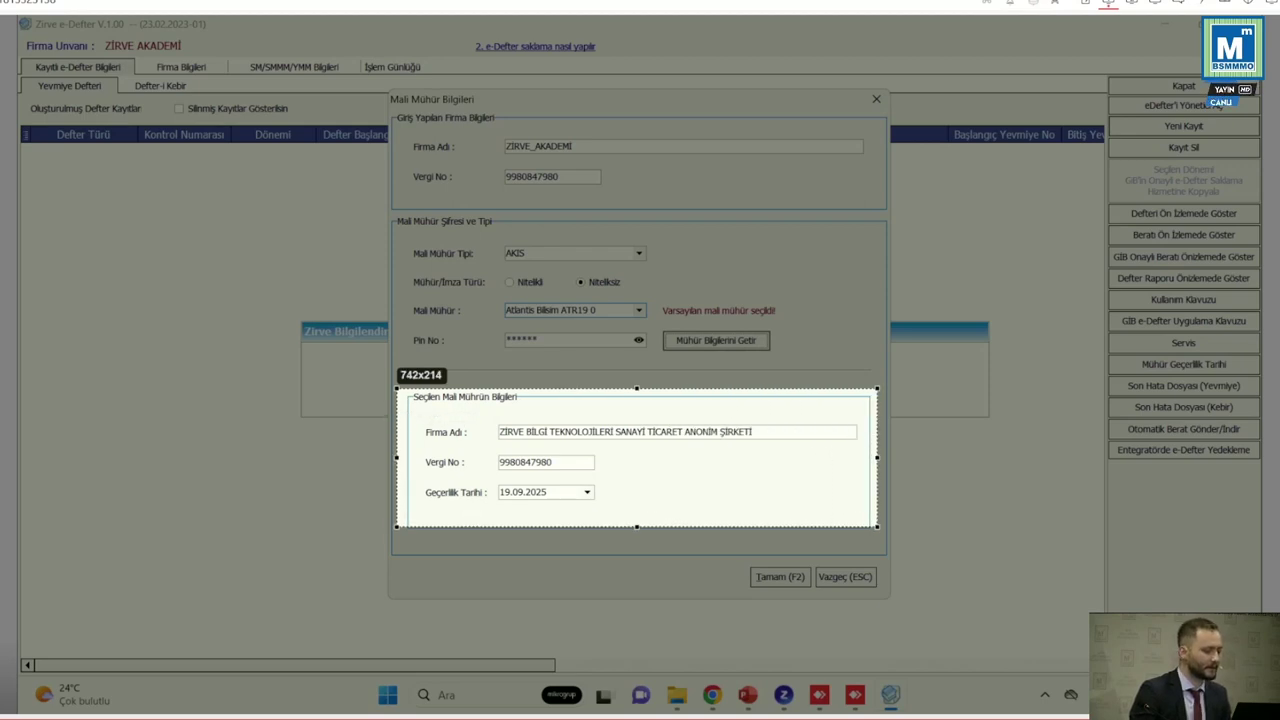
pyautogui.moveTo(877, 526); pyautogui.dragTo(877, 526)
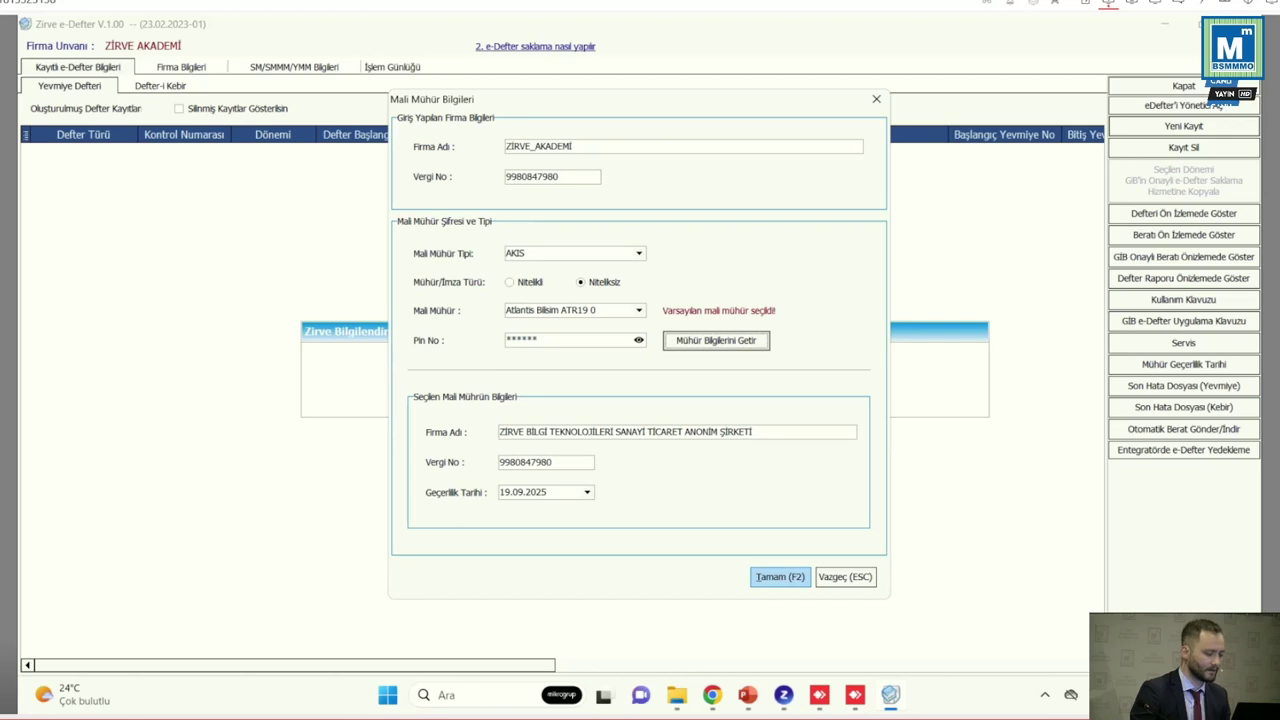
pyautogui.press('F2')
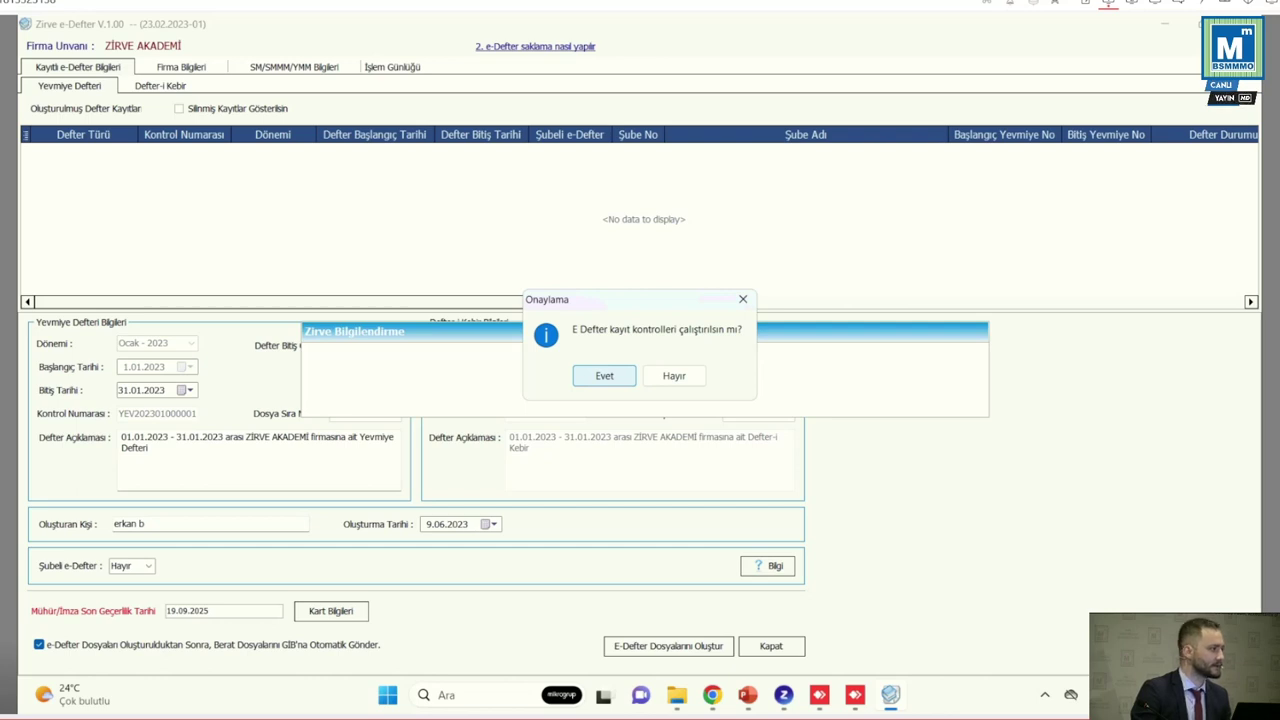
# Agree to run the record checks and review the Defter-i Kebir and Yevmiye Defteri details
pyautogui.press('Return')
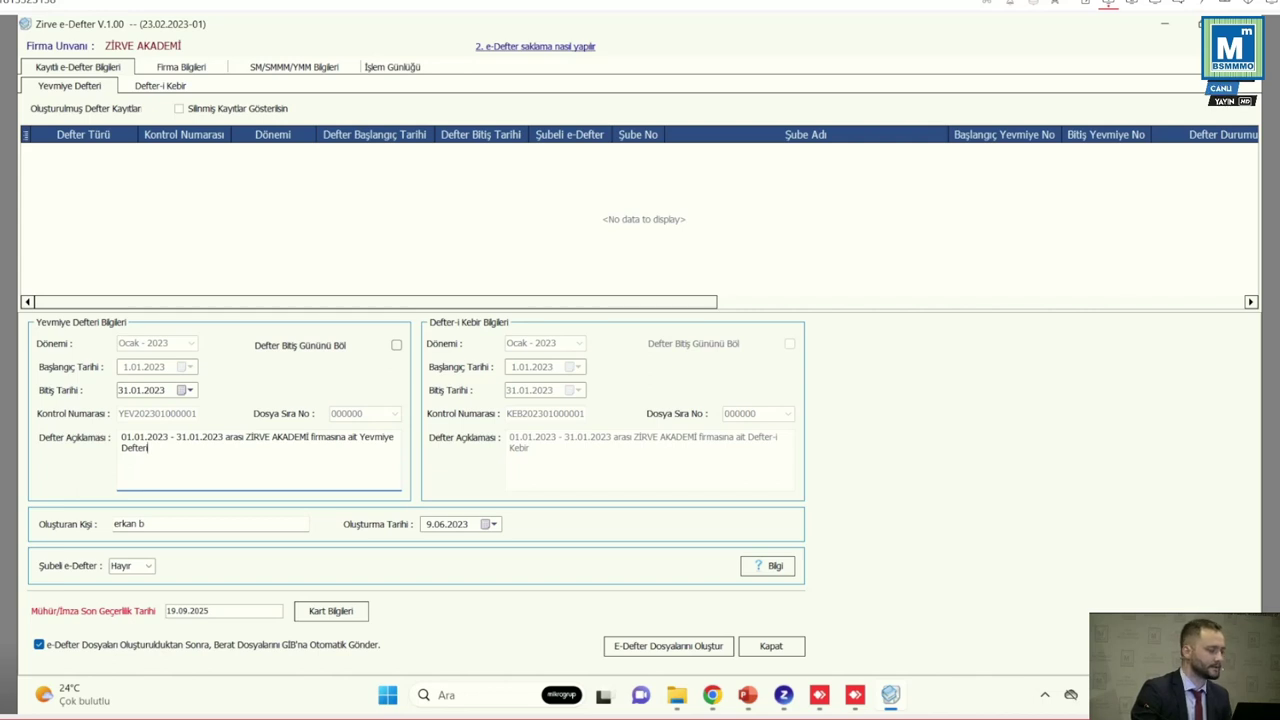
pyautogui.click(160, 85)
pyautogui.click(69, 85)
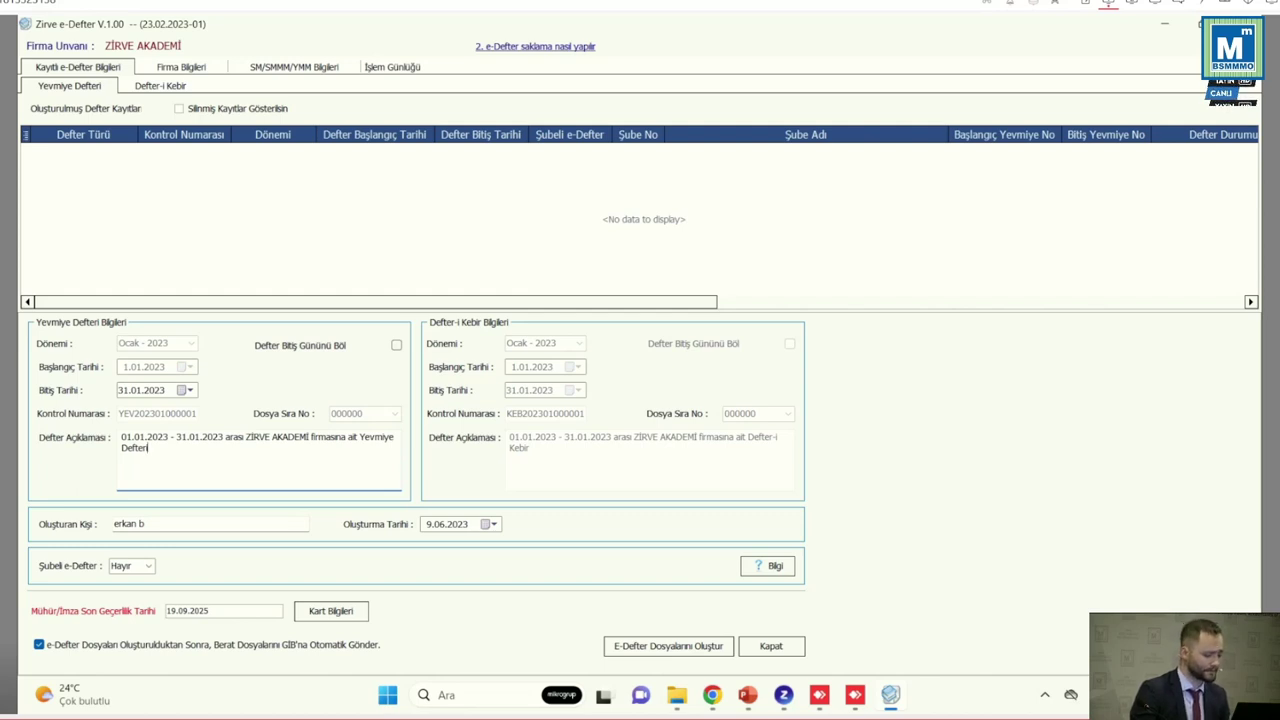
# Turn off automatic berat sending to GİB and generate the e-Defter files
pyautogui.press('Print')
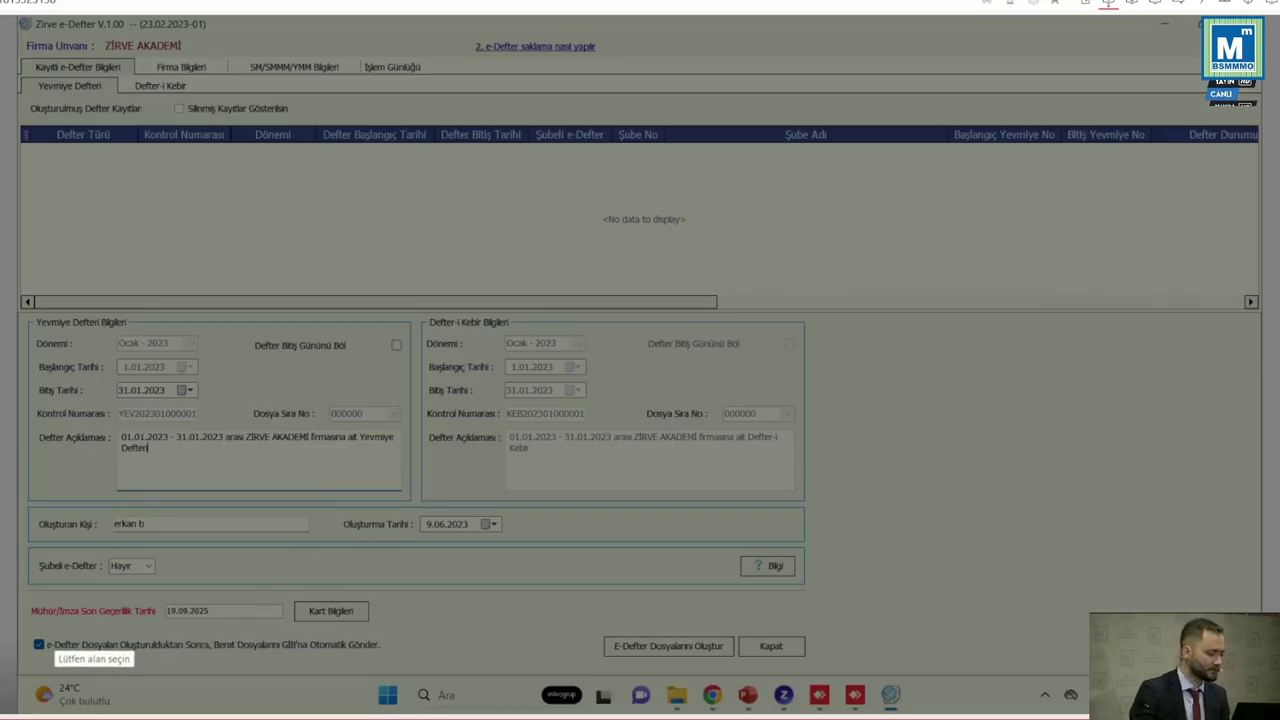
pyautogui.moveTo(26, 632); pyautogui.dragTo(403, 666)
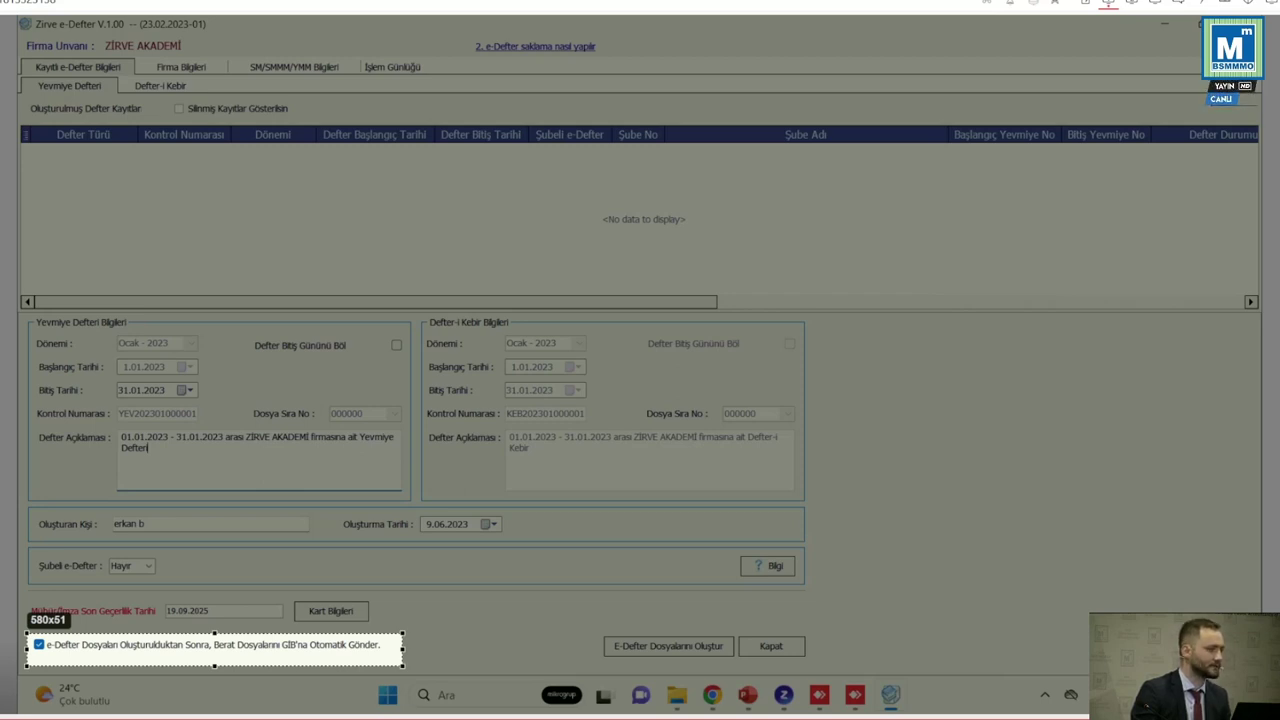
pyautogui.press('Return')
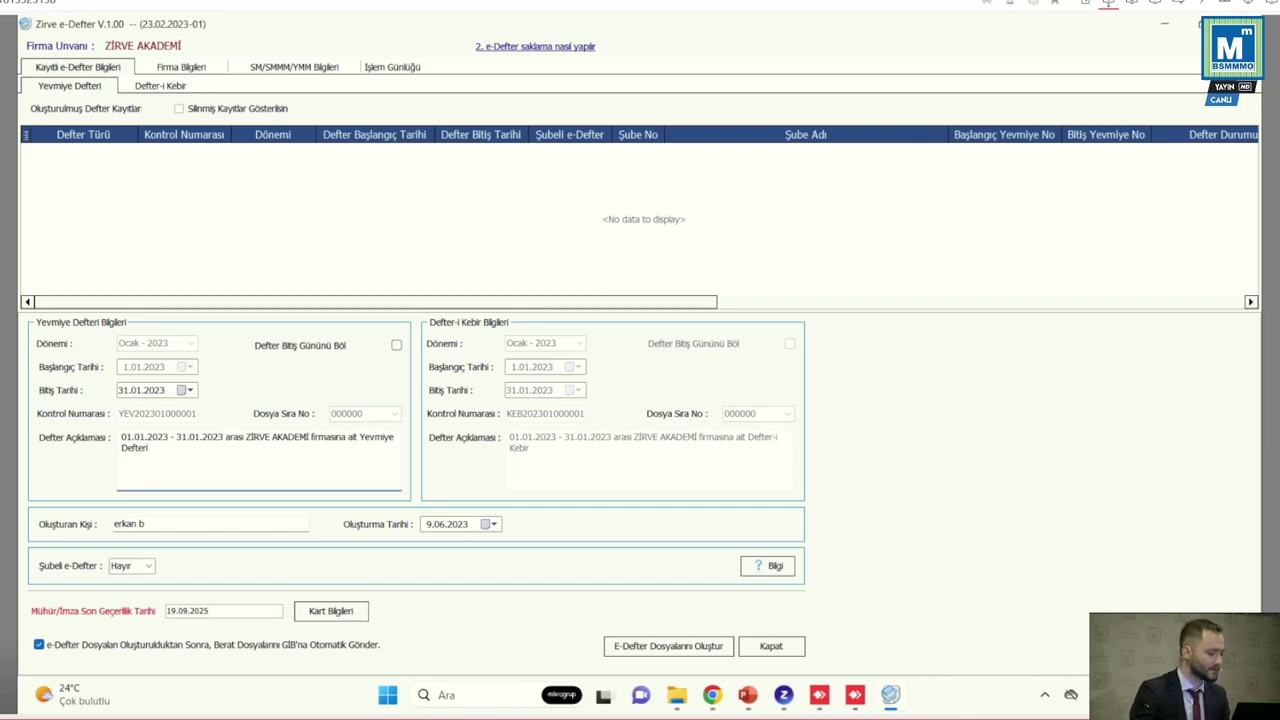
pyautogui.click(39, 644)
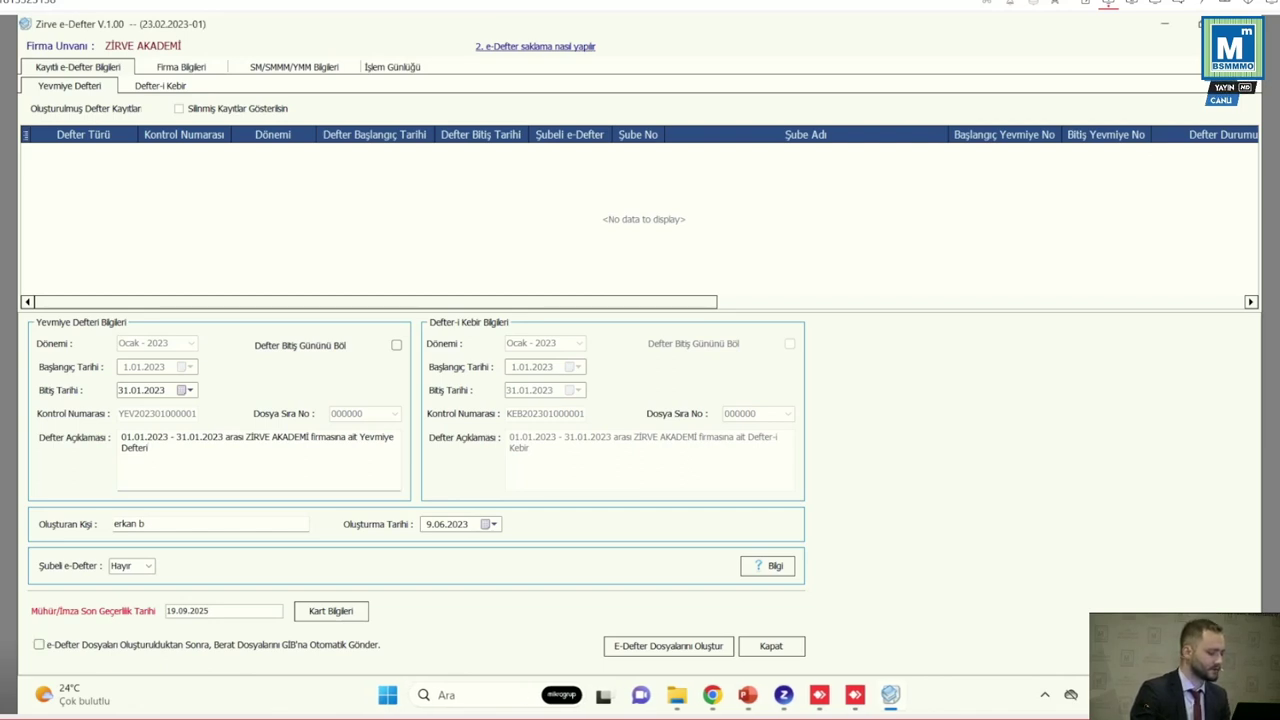
pyautogui.click(668, 645)
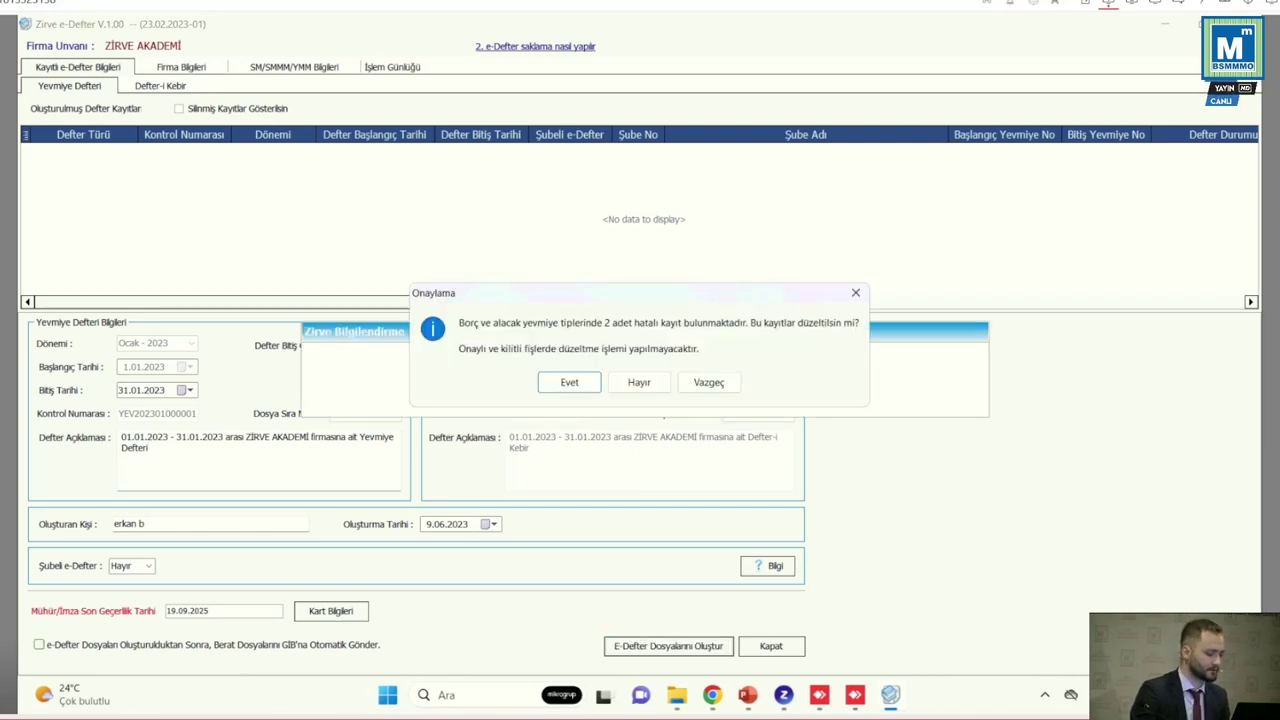
# Accept correcting the 2 faulty entries, then dismiss the files-created summary and warning
pyautogui.press('Return')
pyautogui.press('Return')
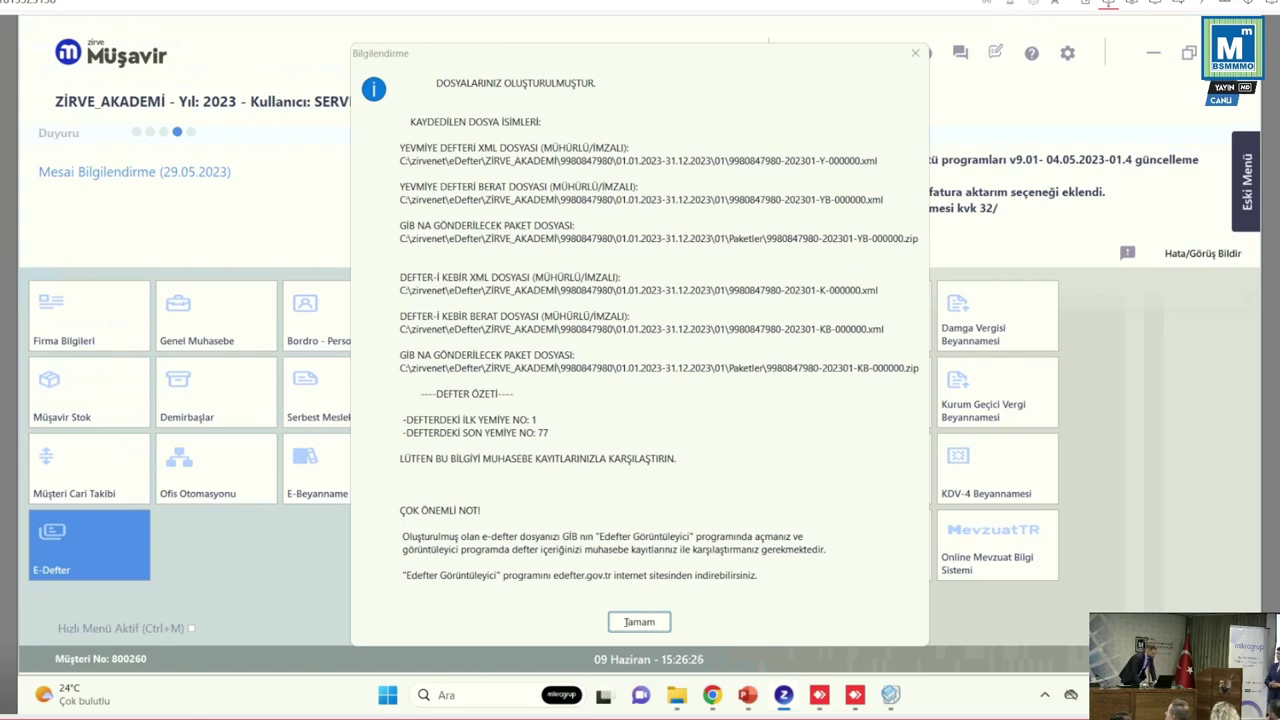
pyautogui.moveTo(559, 59); pyautogui.dragTo(552, 31)
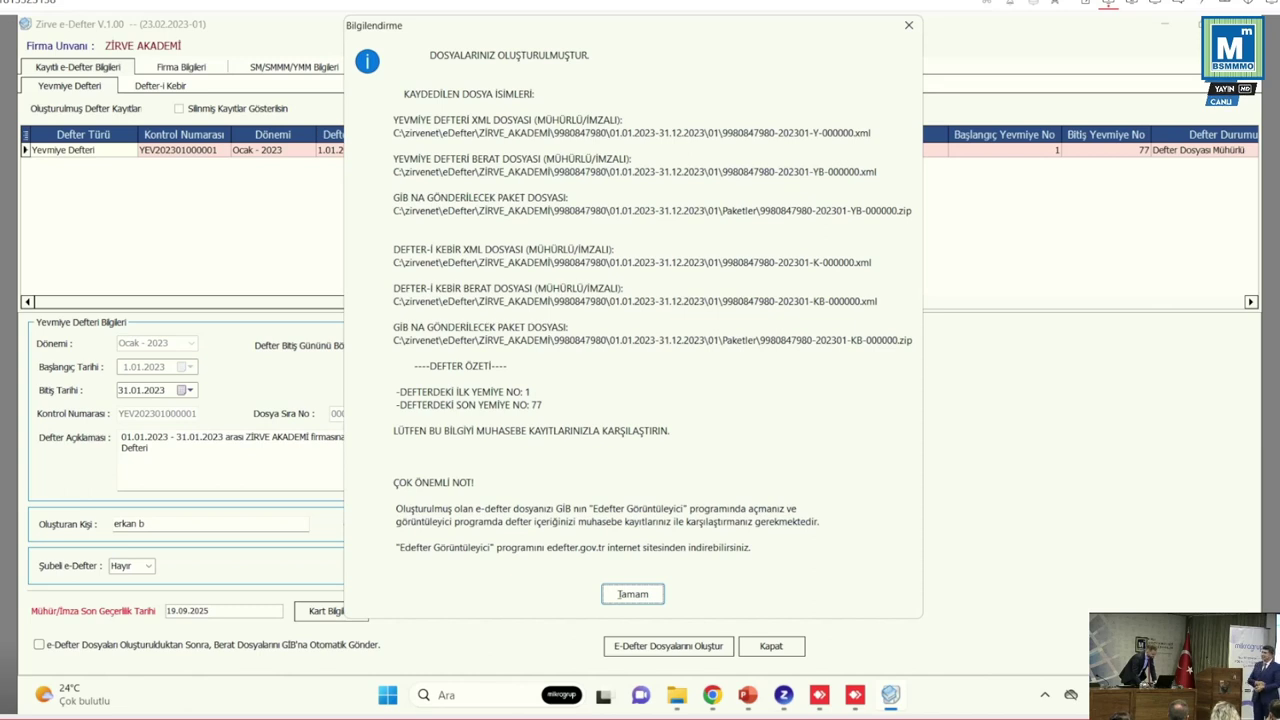
pyautogui.moveTo(642, 28); pyautogui.dragTo(686, 62)
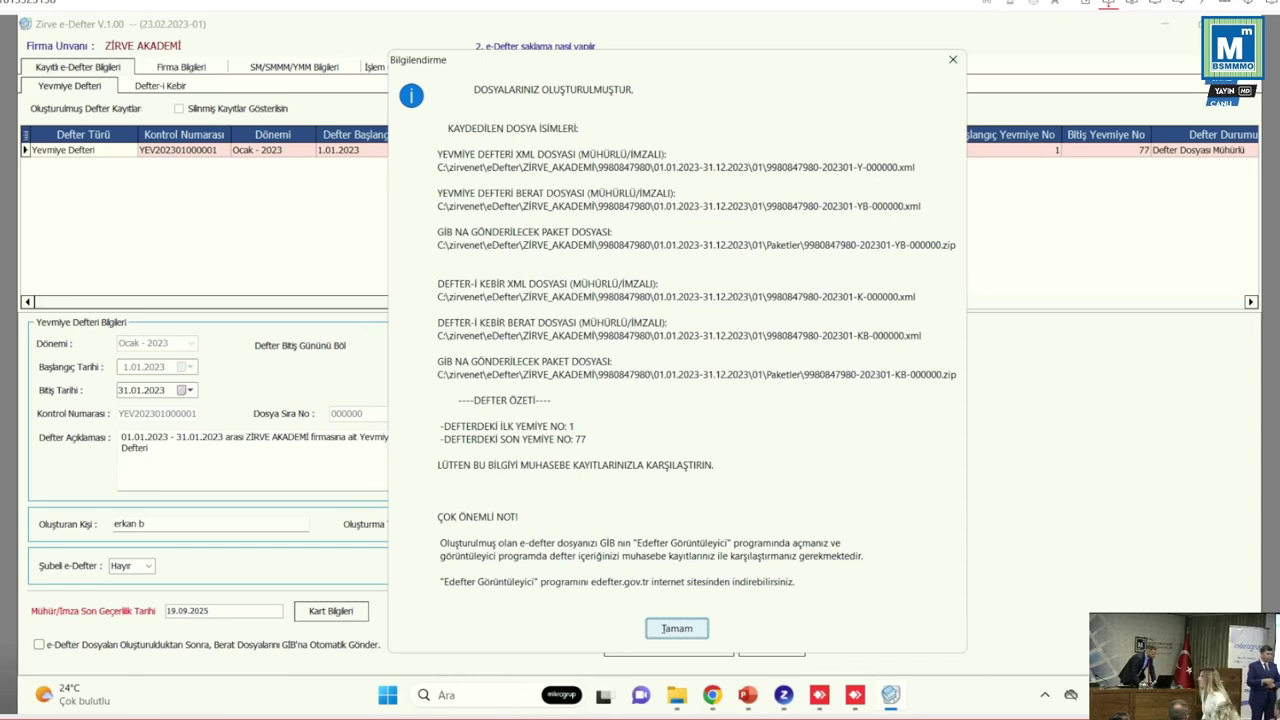
pyautogui.click(676, 628)
pyautogui.press('Return')
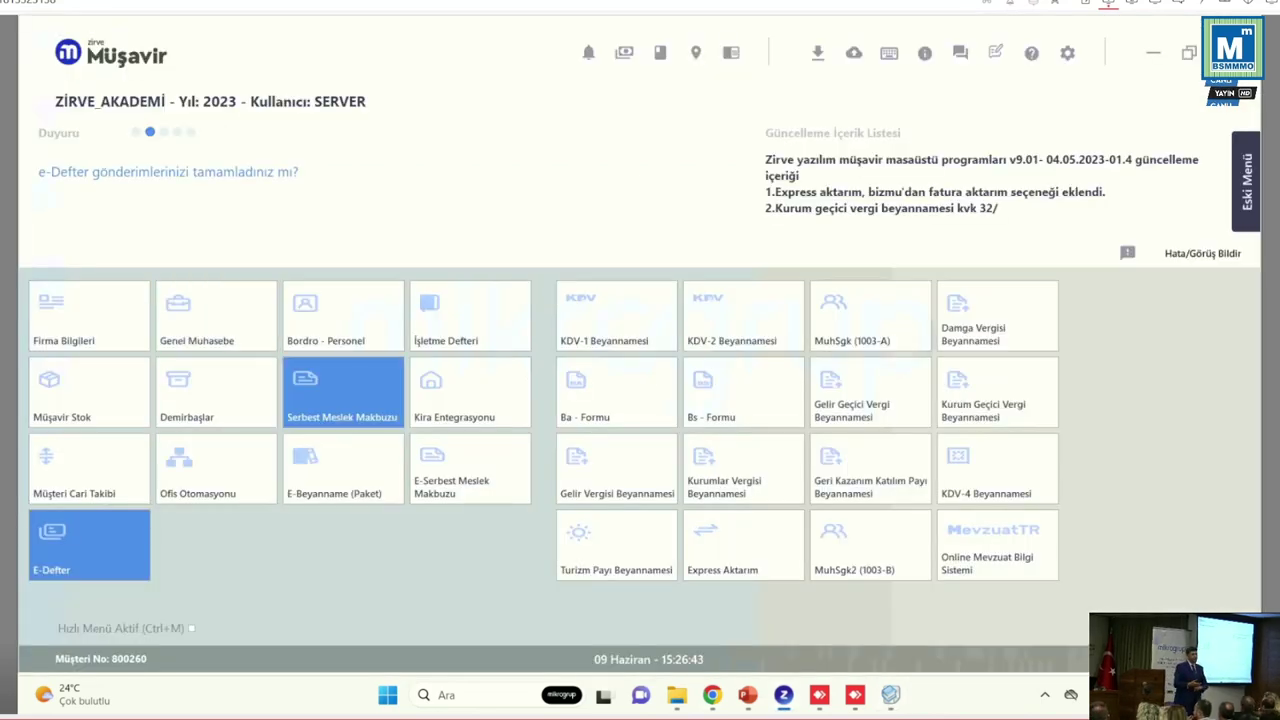
# Close the E-Defter Kontrolleri window and present SEMİNER SUNUMU from slide 50
pyautogui.press('Return')
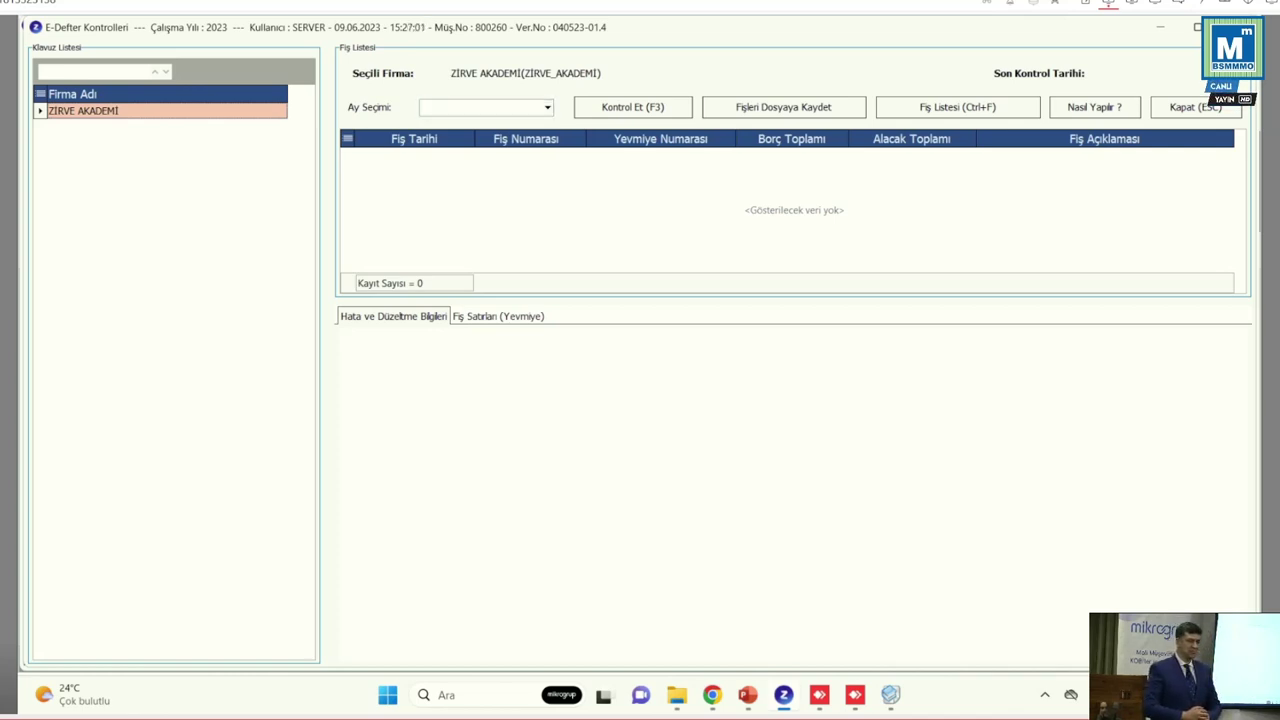
pyautogui.press('Escape')
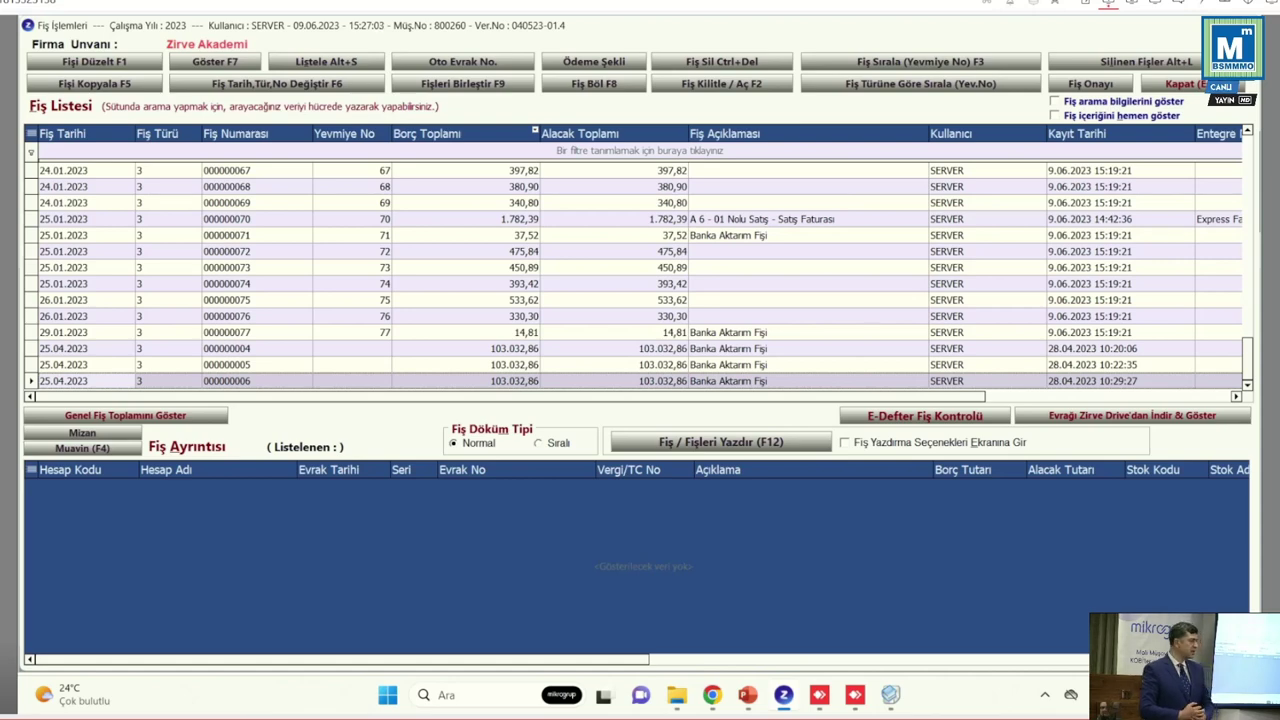
pyautogui.moveTo(748, 695)
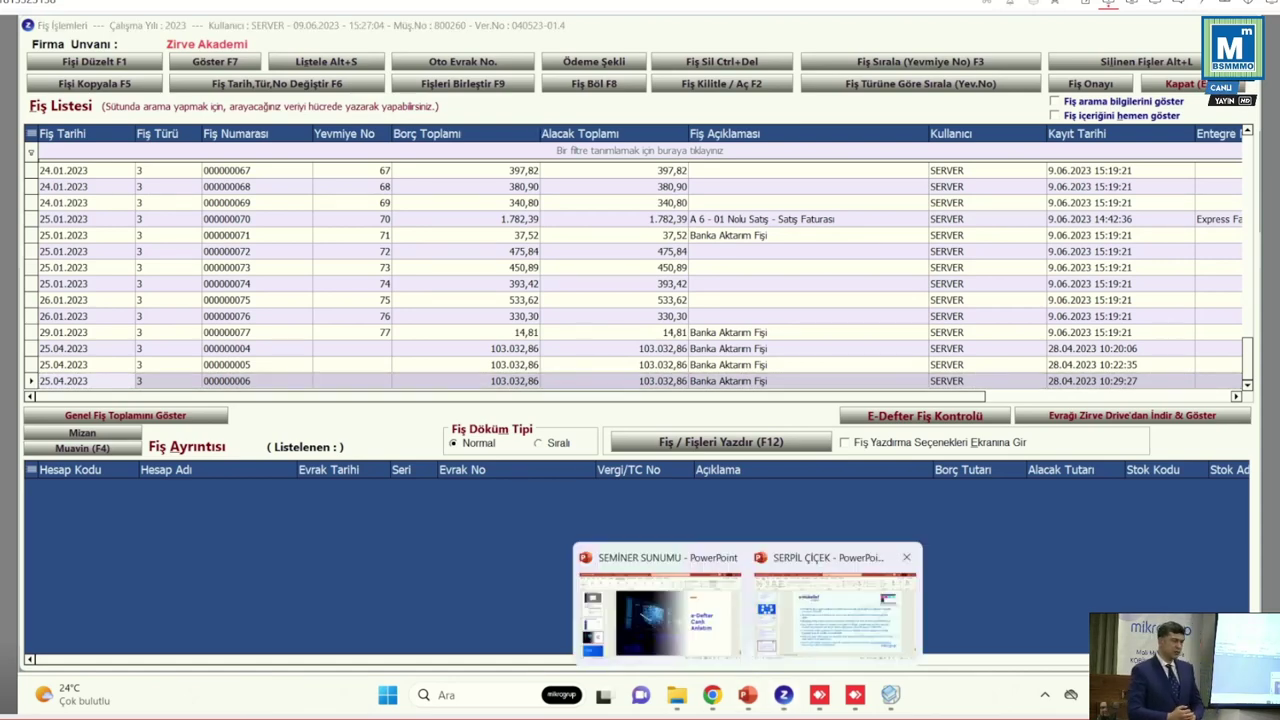
pyautogui.click(650, 600)
pyautogui.press('Down')
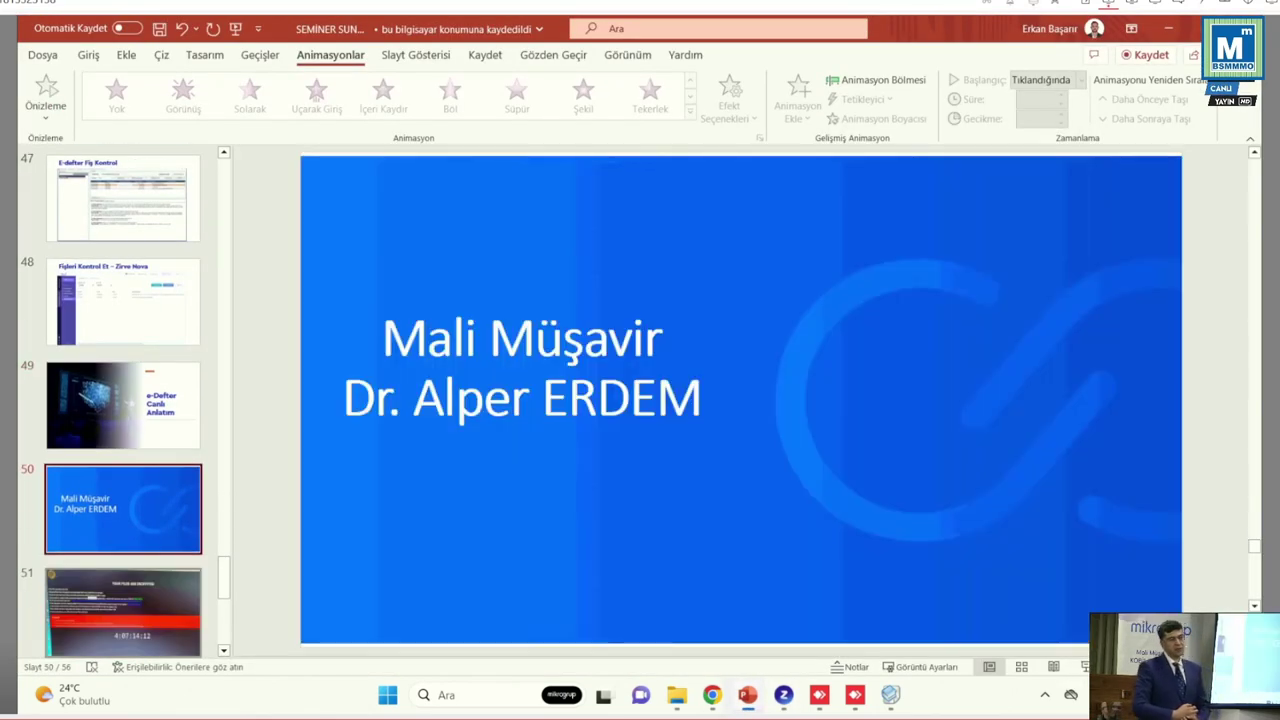
pyautogui.hotkey('shift', 'F5')
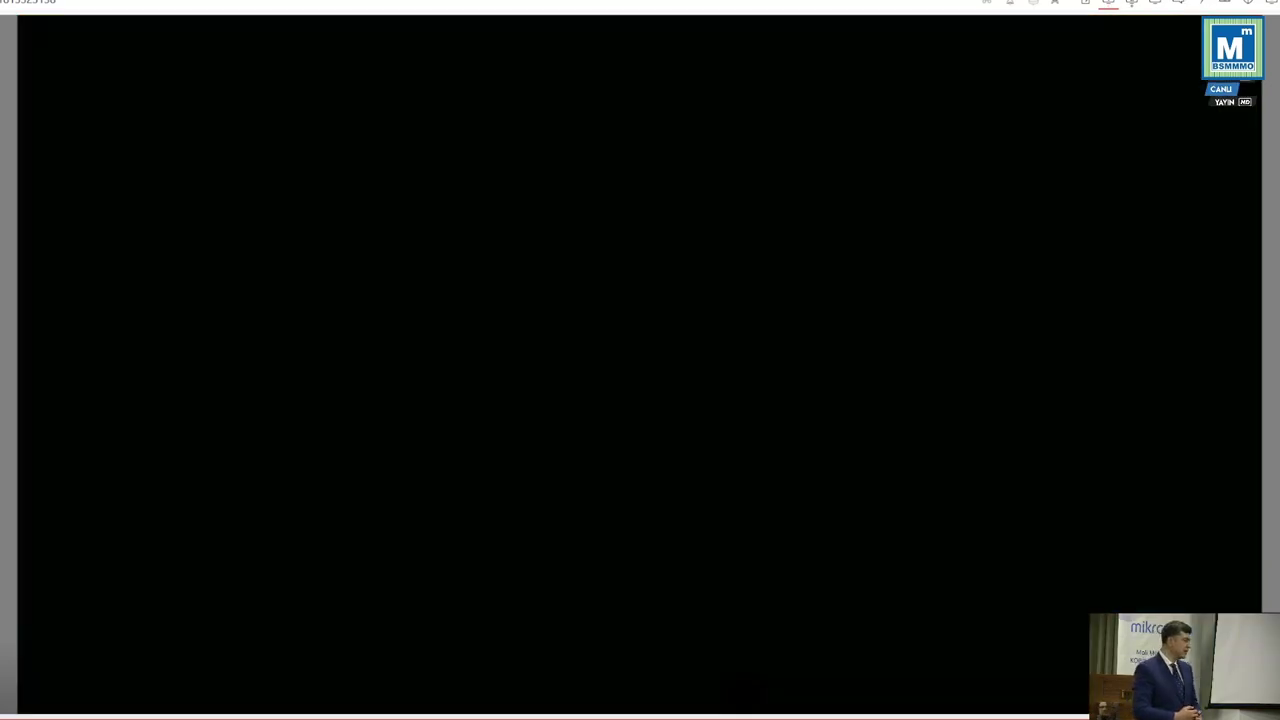